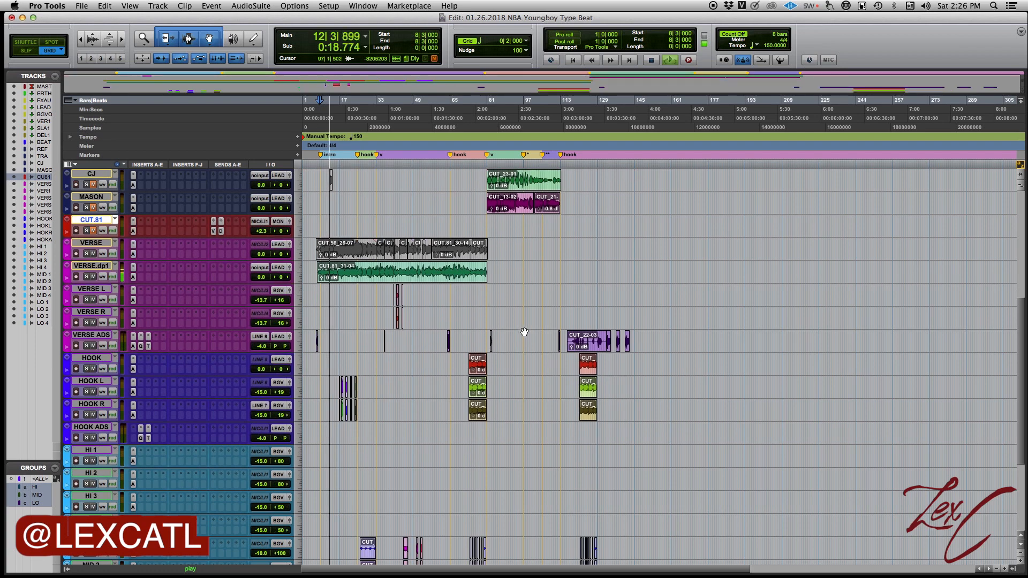
# - Look over the verse, ad-lib and hook clips in the arrangement and play the session from the hook clips at bar 73
pyautogui.click(507, 336)
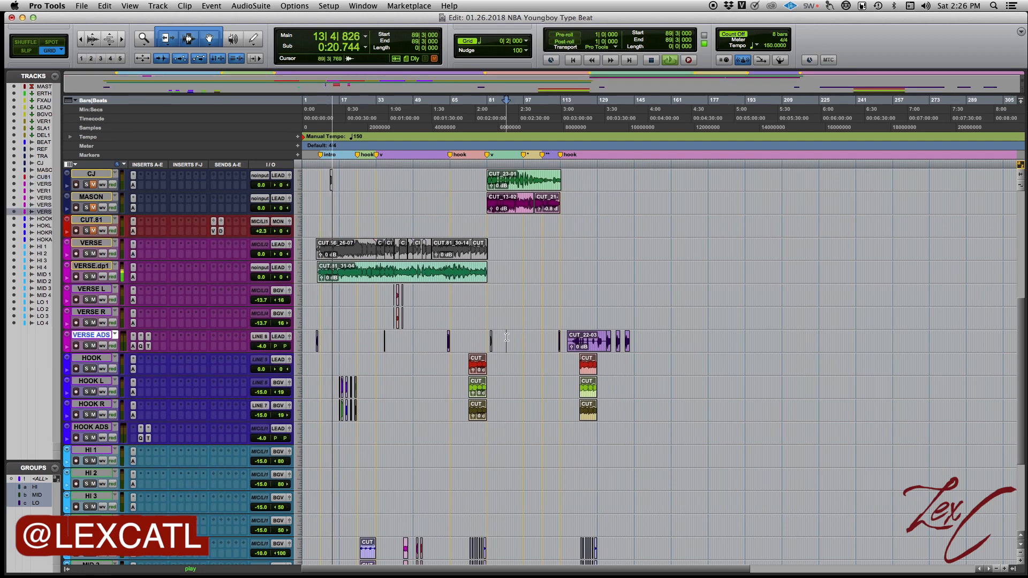
pyautogui.press('super+bracketright')
pyautogui.press('super+bracketright')
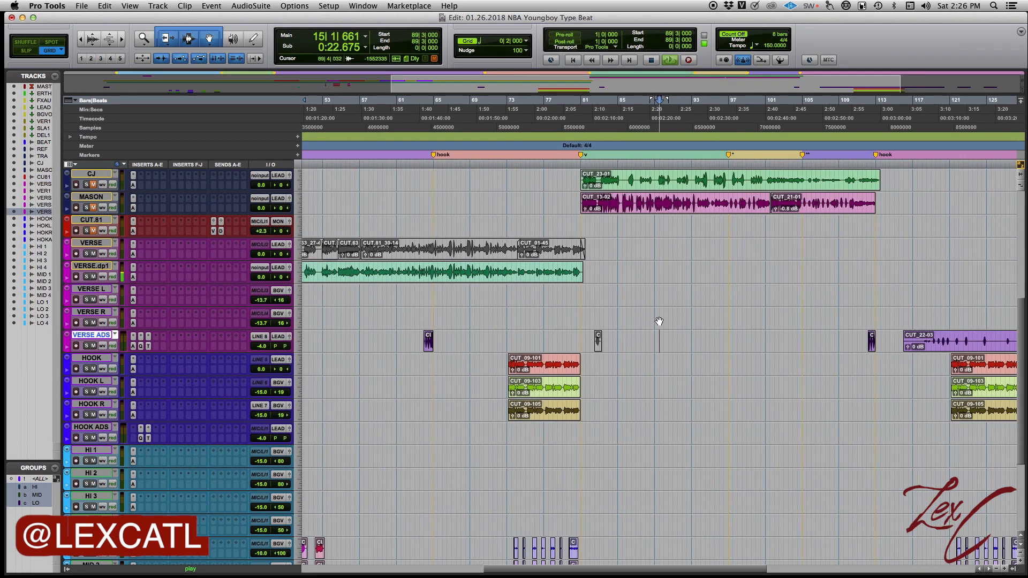
pyautogui.click(656, 316)
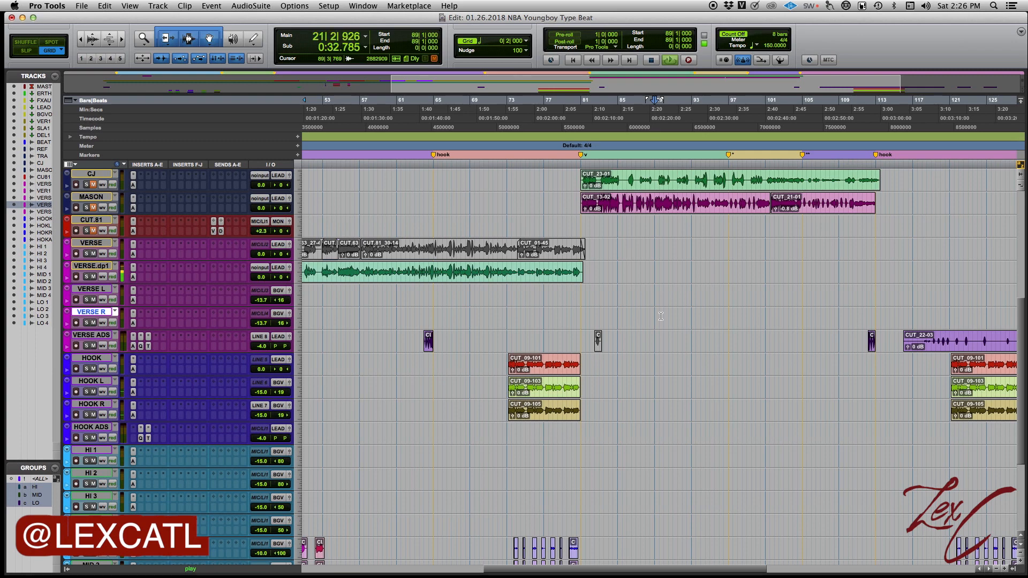
pyautogui.hscroll(-10, 660, 317)
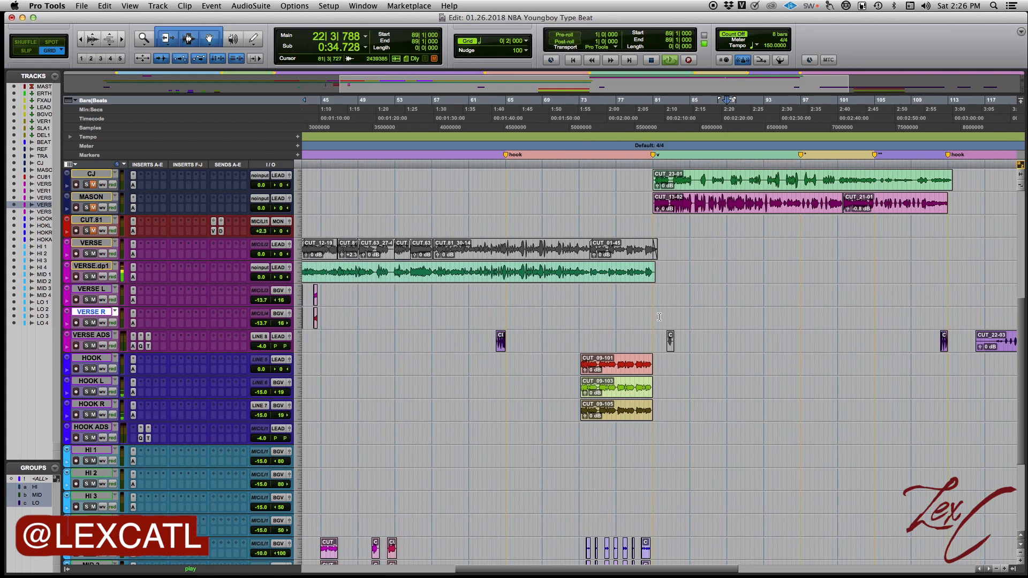
pyautogui.hscroll(8, 685, 315)
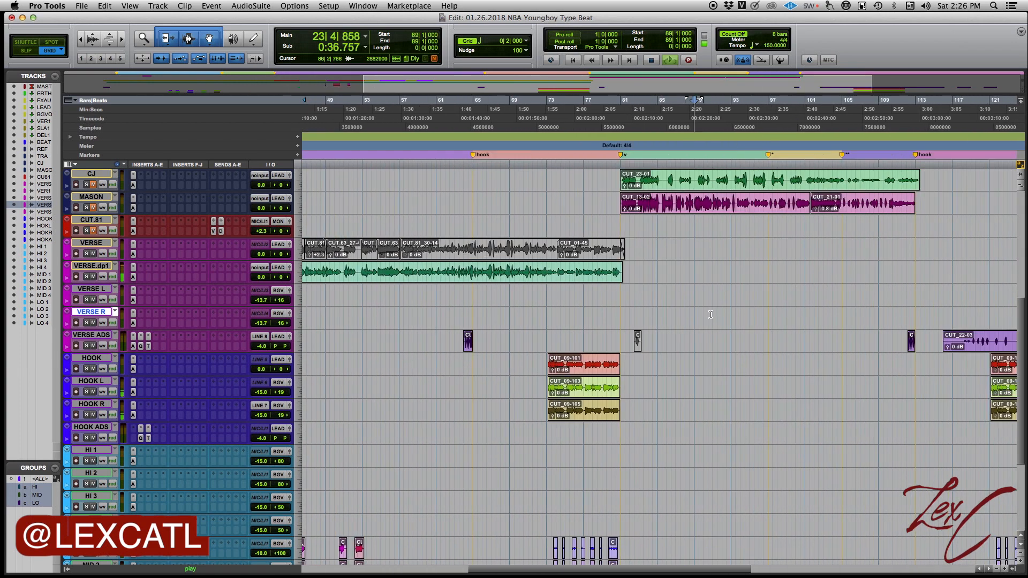
pyautogui.click(547, 324)
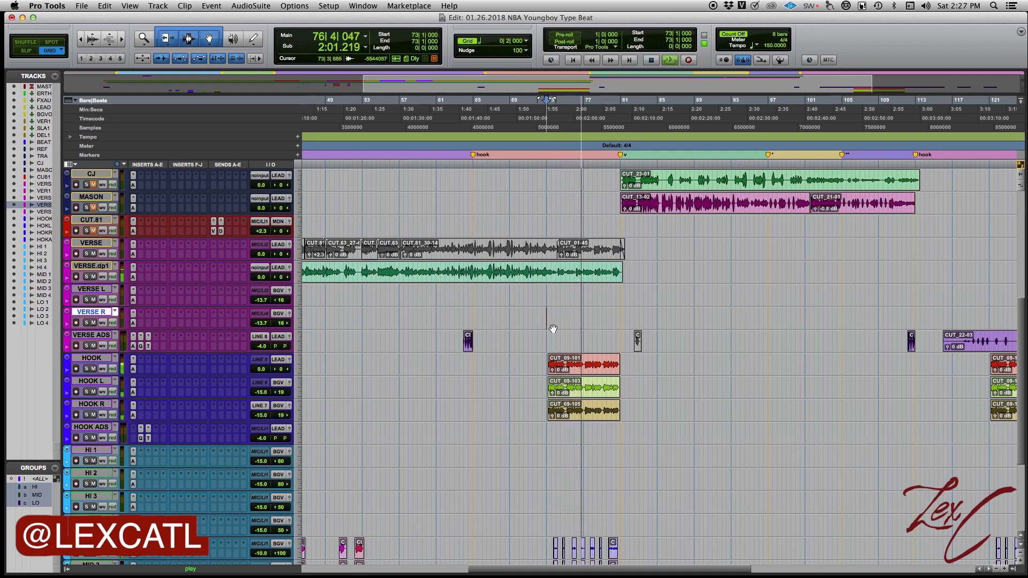
# - Return to the start of the session and examine the tracks from the vocals up to the MASTER track
pyautogui.press('Return')
pyautogui.scroll(4, 549, 332)
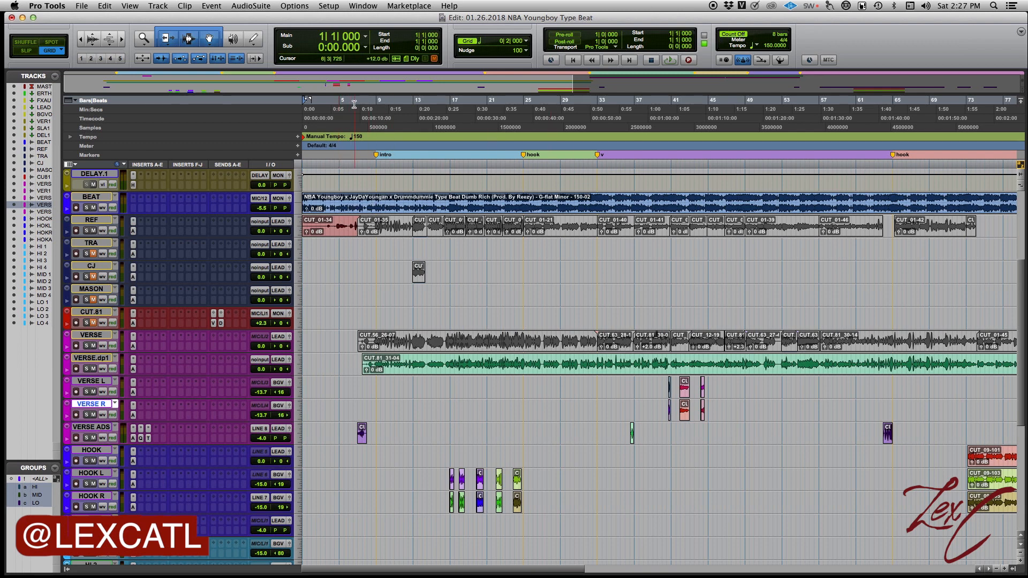
pyautogui.scroll(3, 370, 224)
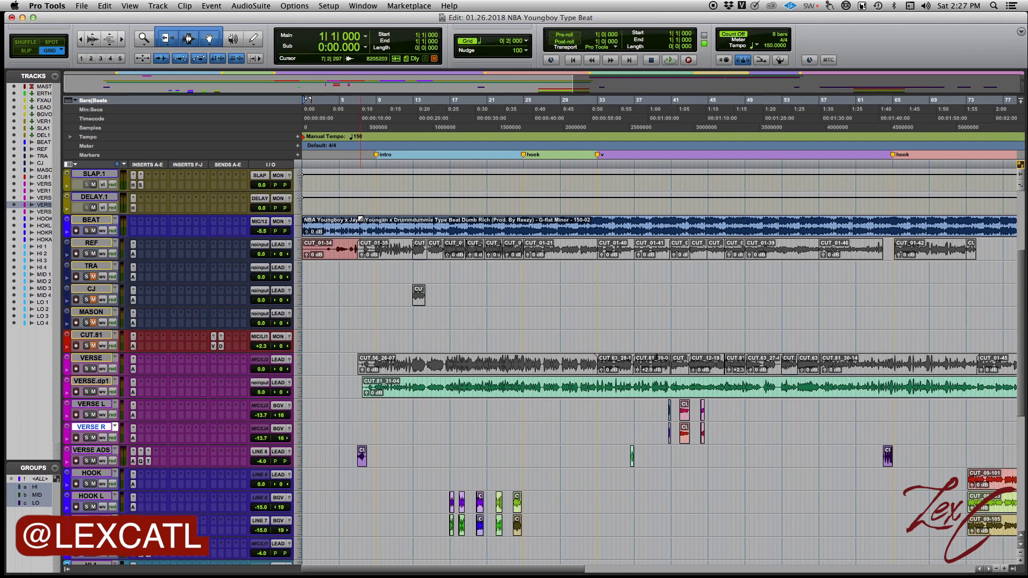
pyautogui.scroll(4, 371, 223)
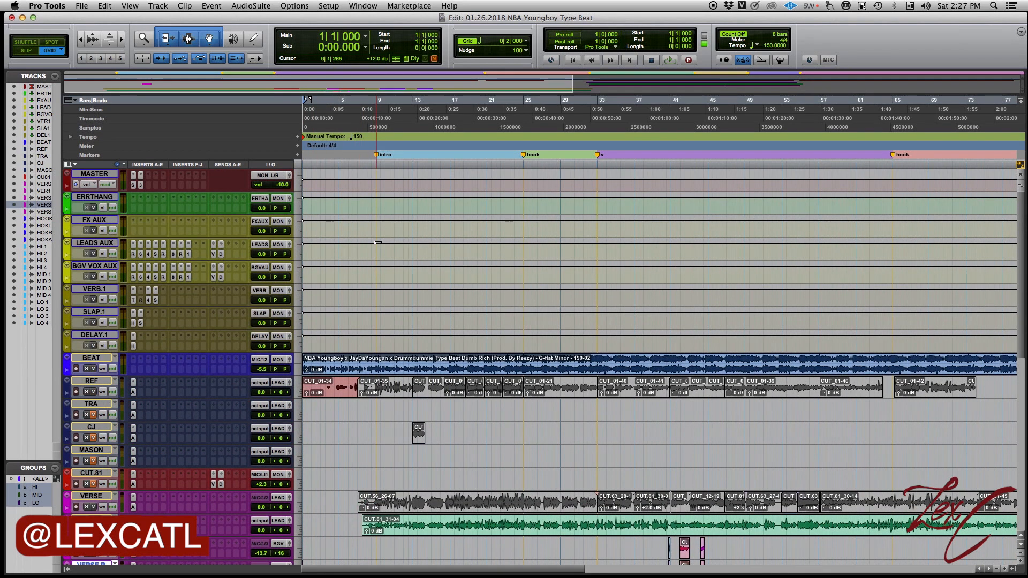
# - Select the clip on the BEAT track and increase that track's height to enlarge its stereo waveform
pyautogui.scroll(-3, 389, 263)
pyautogui.scroll(-1, 390, 263)
pyautogui.click(380, 279)
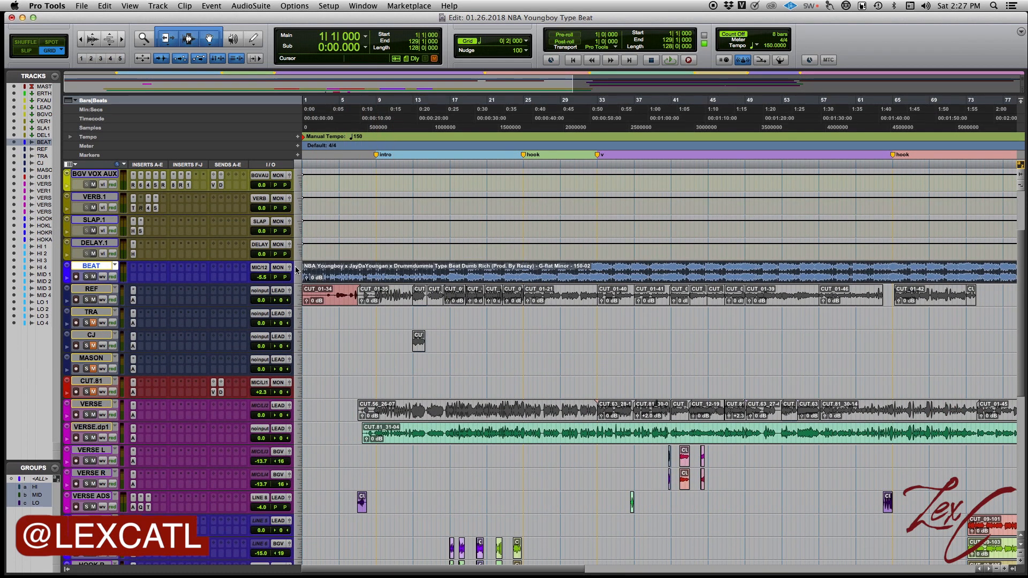
pyautogui.click(298, 271)
pyautogui.click(313, 289)
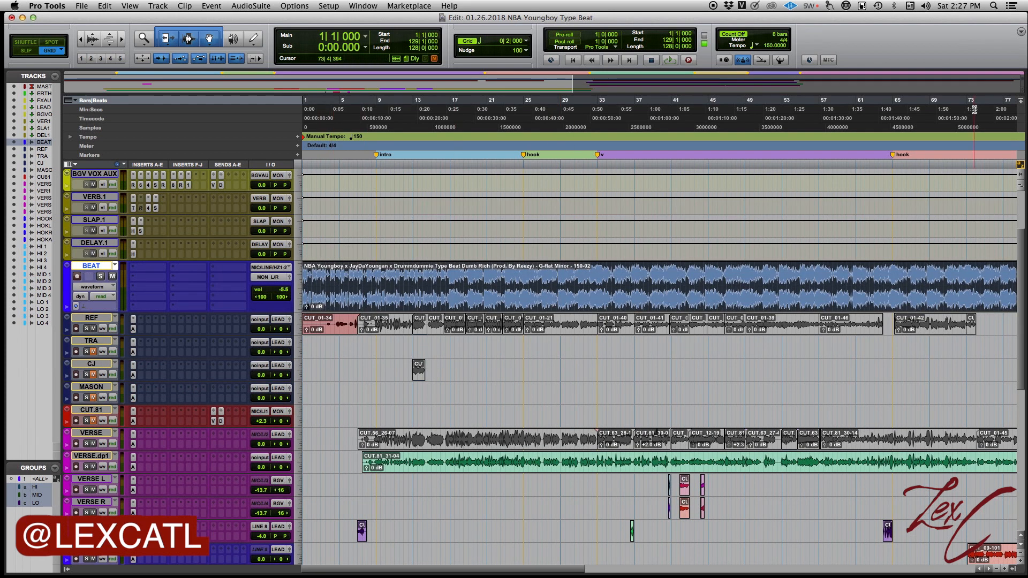
# - Switch to Mixed In Key, view the song keys and tempos in the Default collection, and return to Pro Tools
pyautogui.press('super+space')
pyautogui.write('mix')
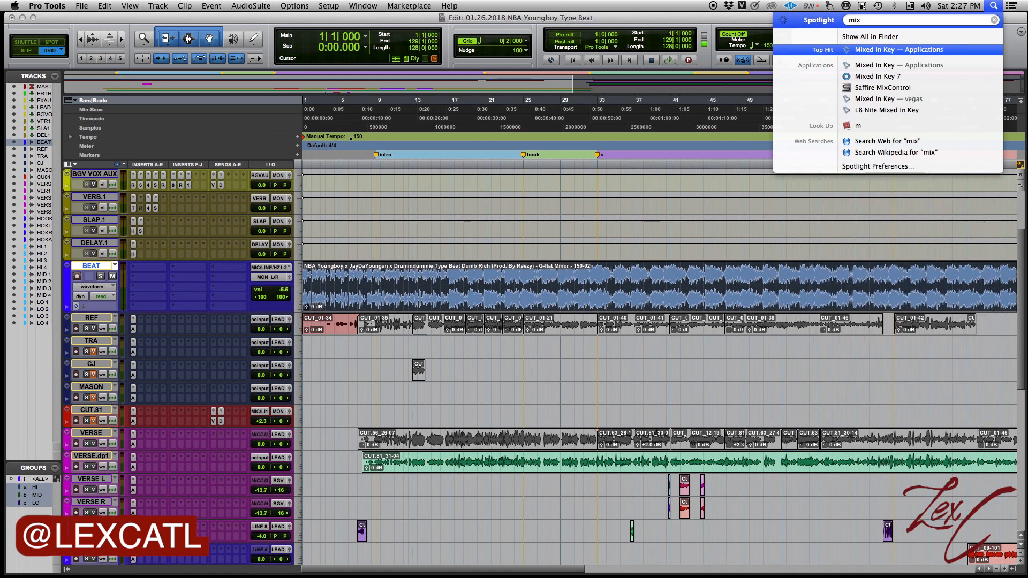
pyautogui.press('Return')
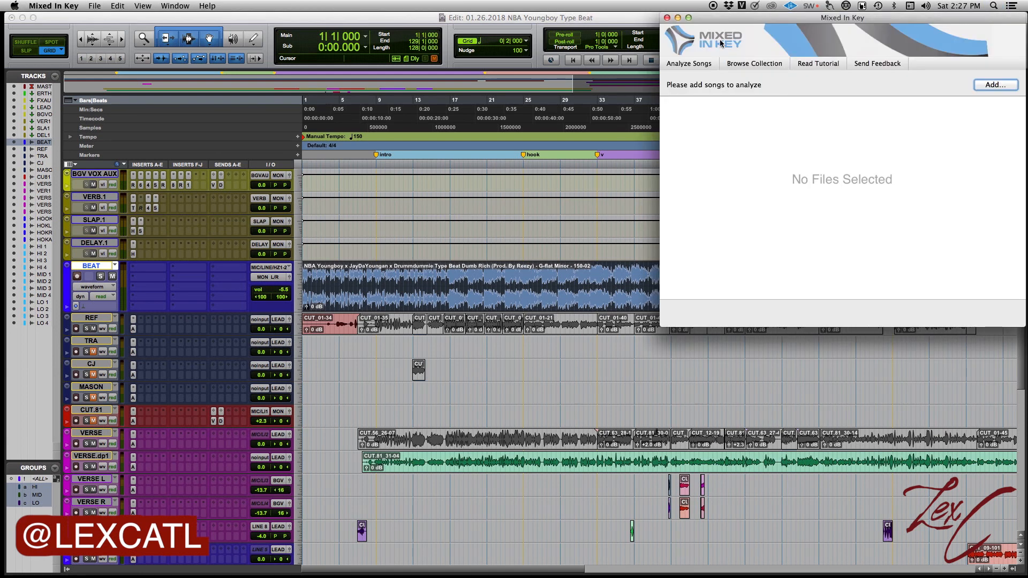
pyautogui.moveTo(718, 18); pyautogui.dragTo(654, 32)
pyautogui.click(692, 80)
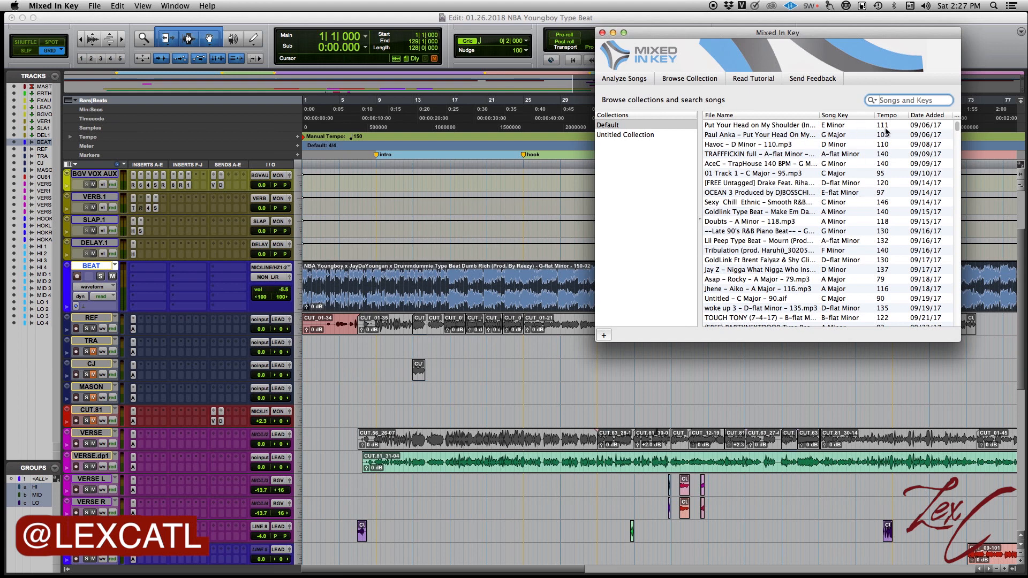
pyautogui.click(617, 267)
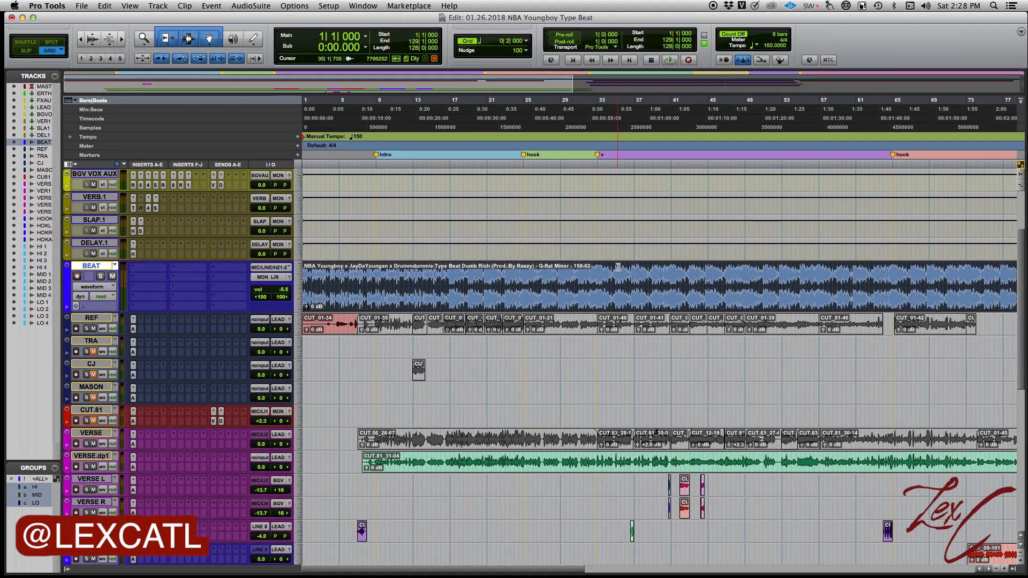
# - Examine the BEAT waveform around bar 17 at close zoom to check whether the drop lines up with the grid
pyautogui.click(579, 268)
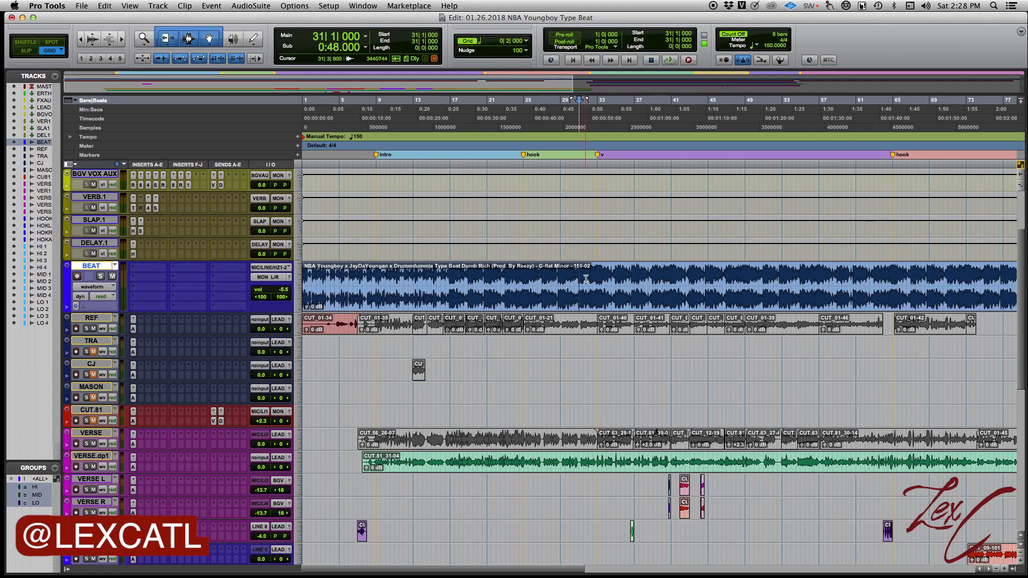
pyautogui.click(653, 282)
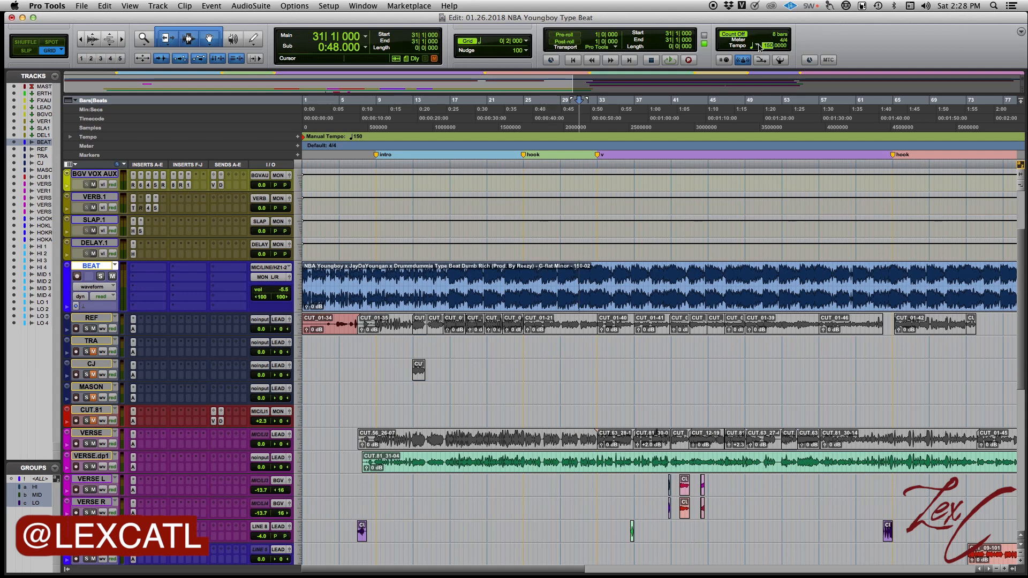
pyautogui.click(451, 272)
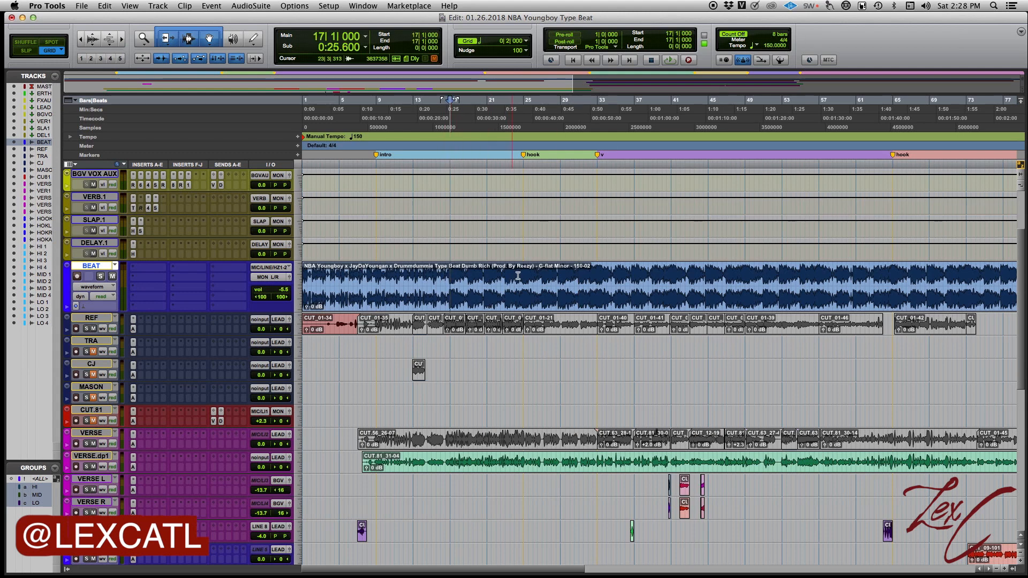
pyautogui.click(379, 270)
pyautogui.click(452, 273)
pyautogui.press('t')
pyautogui.press('t')
pyautogui.press('t')
pyautogui.press('t')
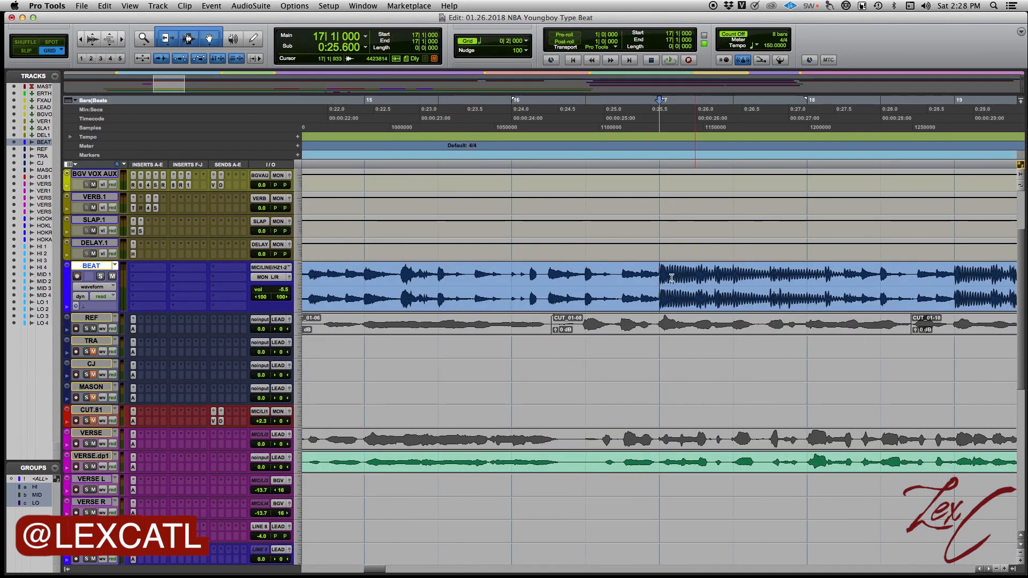
pyautogui.press('r')
pyautogui.press('r')
pyautogui.press('r')
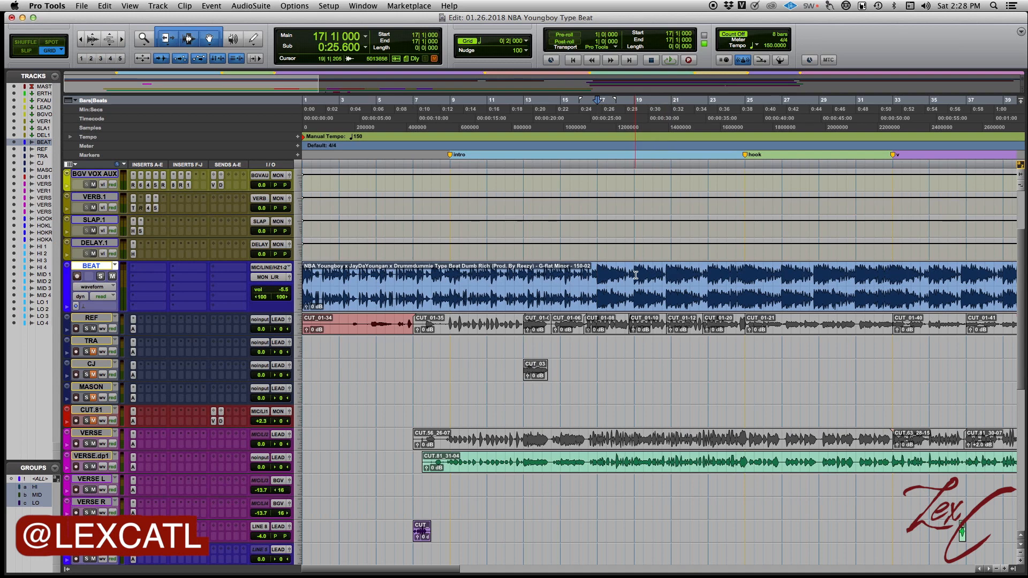
# - Place the cursor on successive downbeats of the BEAT clip up to bar 27 to check their grid alignment
pyautogui.click(635, 274)
pyautogui.click(670, 274)
pyautogui.click(708, 274)
pyautogui.click(782, 273)
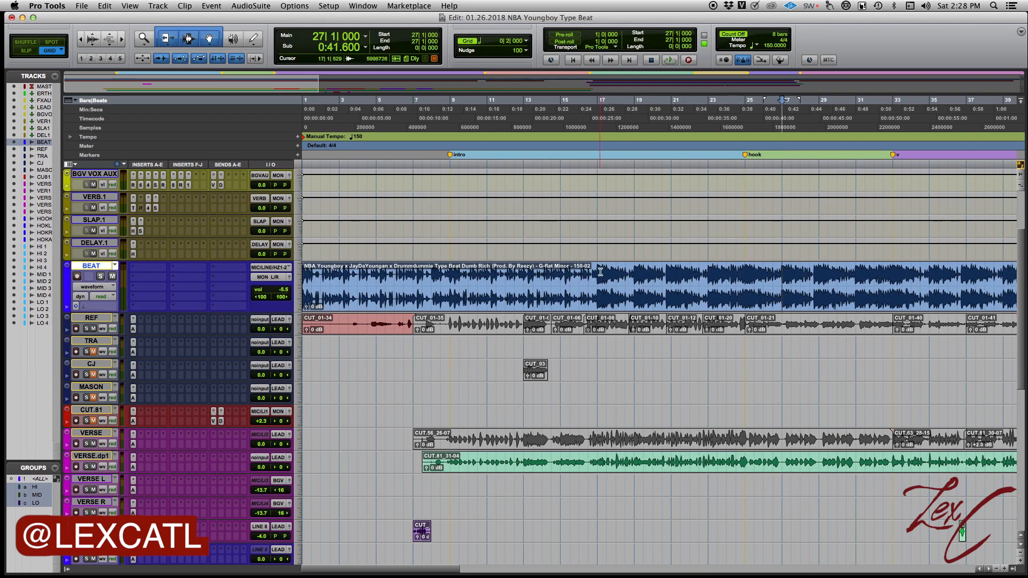
# - Inspect the exact start of the kick transient against the bar 17 grid line in the BEAT clip
pyautogui.click(597, 289)
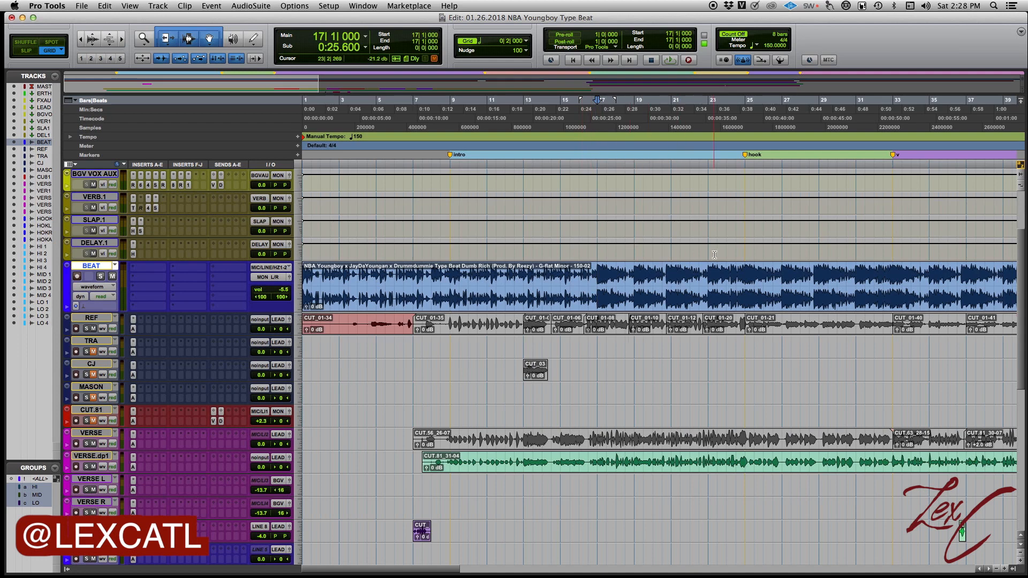
pyautogui.press('t')
pyautogui.press('t')
pyautogui.press('t')
pyautogui.press('t')
pyautogui.press('t')
pyautogui.press('t')
pyautogui.press('t')
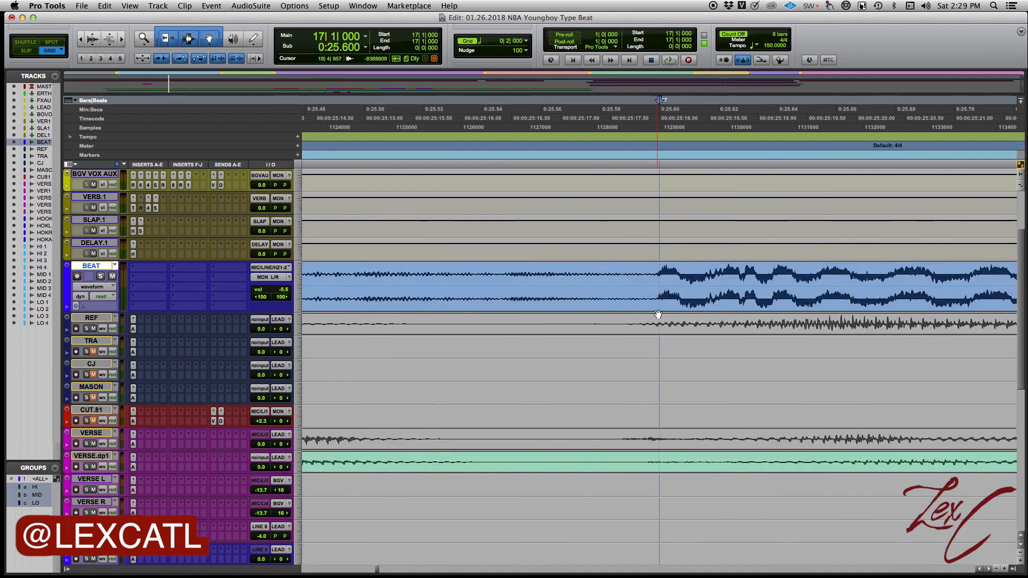
pyautogui.press('r')
pyautogui.press('r')
pyautogui.press('r')
pyautogui.press('r')
pyautogui.press('r')
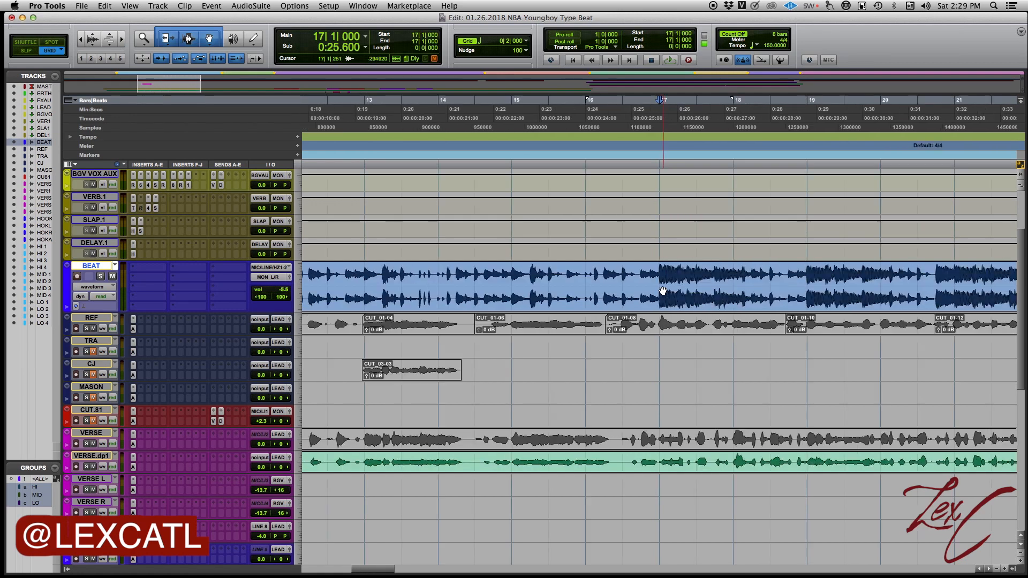
# - Trim the BEAT clip's start to bar 17 and move the clip off the grid to 17|1|474
pyautogui.press('a')
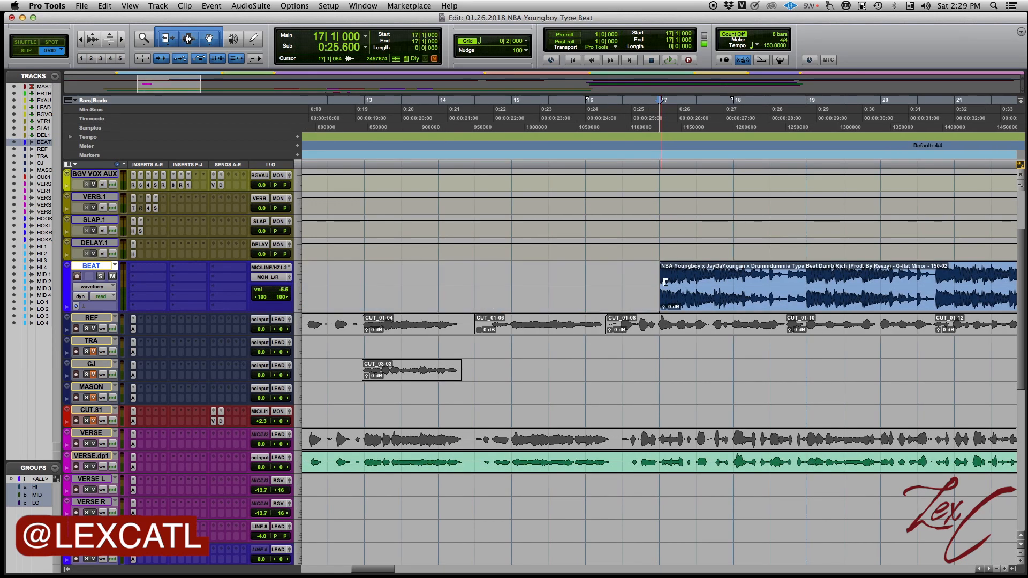
pyautogui.click(673, 295)
pyautogui.moveTo(679, 300); pyautogui.dragTo(676, 294)
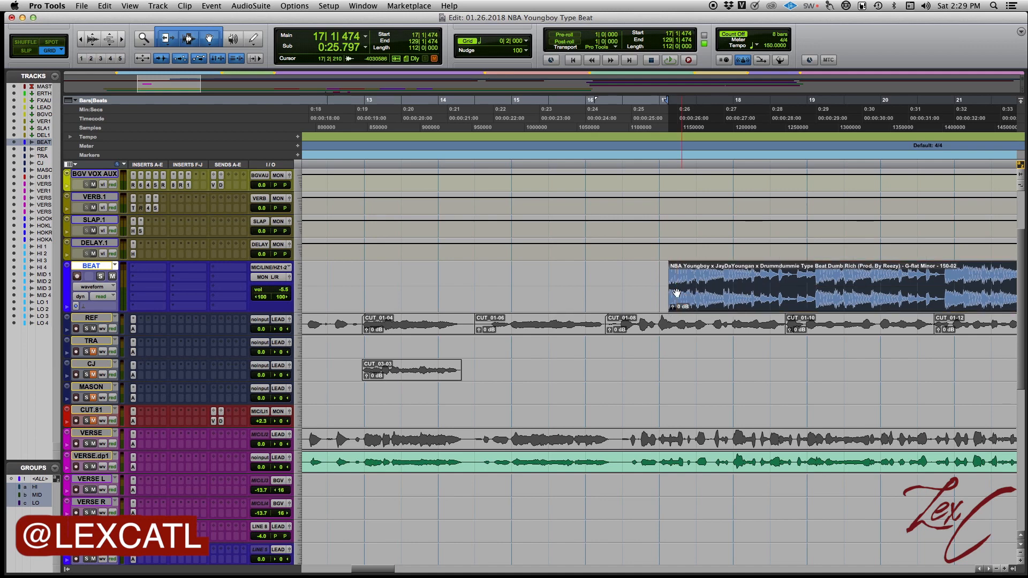
# - Extend the start of the off-grid BEAT clip back toward the session's beginning to restore its intro audio
pyautogui.press('r')
pyautogui.press('r')
pyautogui.press('r')
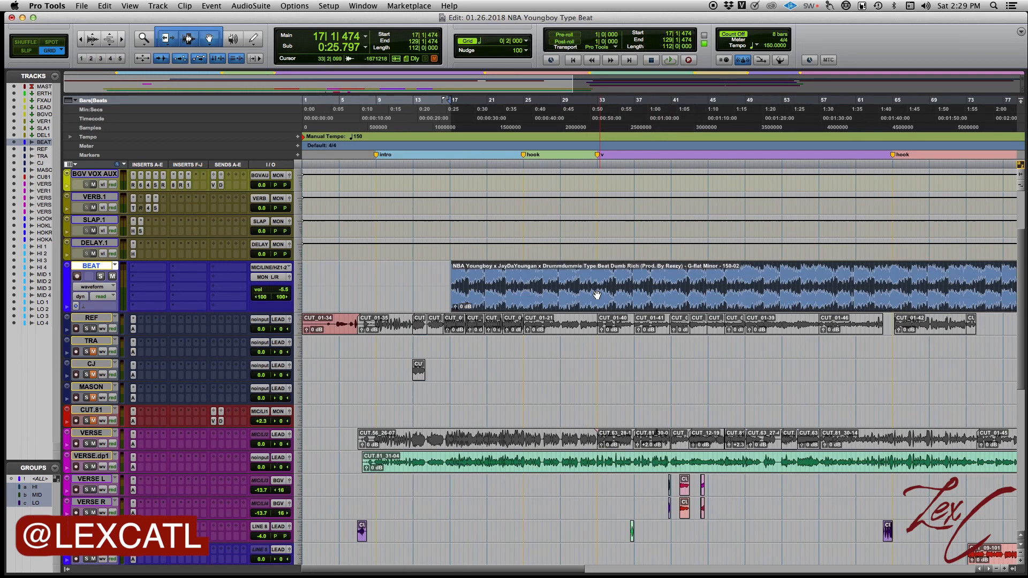
pyautogui.moveTo(447, 280); pyautogui.dragTo(181, 303)
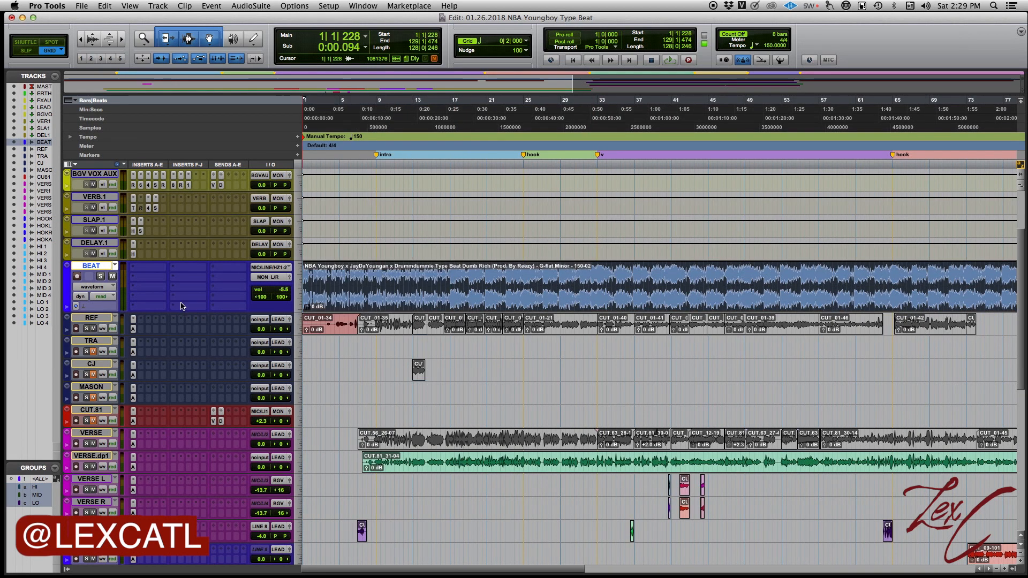
# - Place the cursor at bar 17 on the BEAT track and use Tab to Transient to reach the drop's first transient
pyautogui.click(452, 271)
pyautogui.press('t')
pyautogui.press('t')
pyautogui.press('t')
pyautogui.press('t')
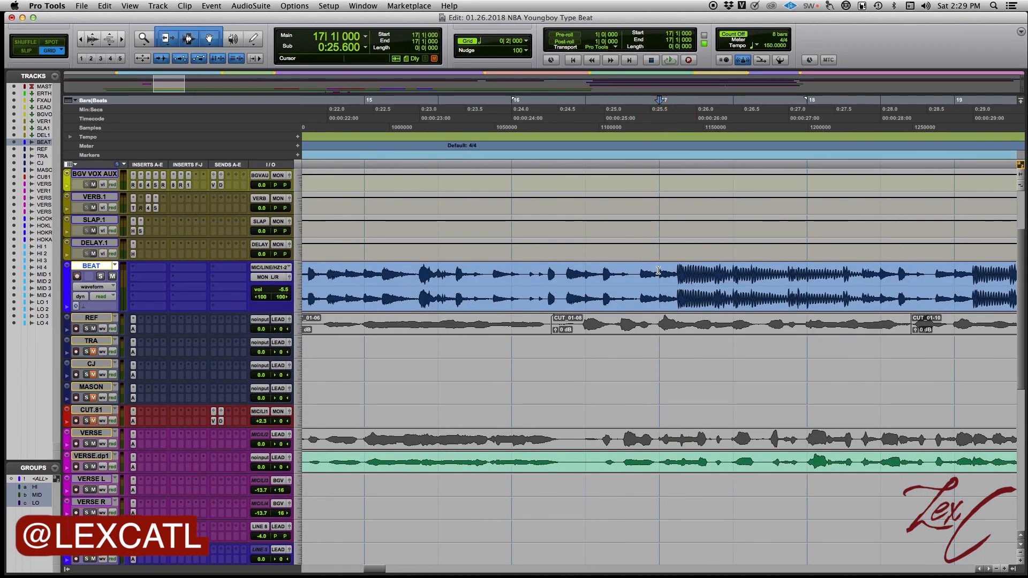
pyautogui.click(161, 58)
pyautogui.press('Tab')
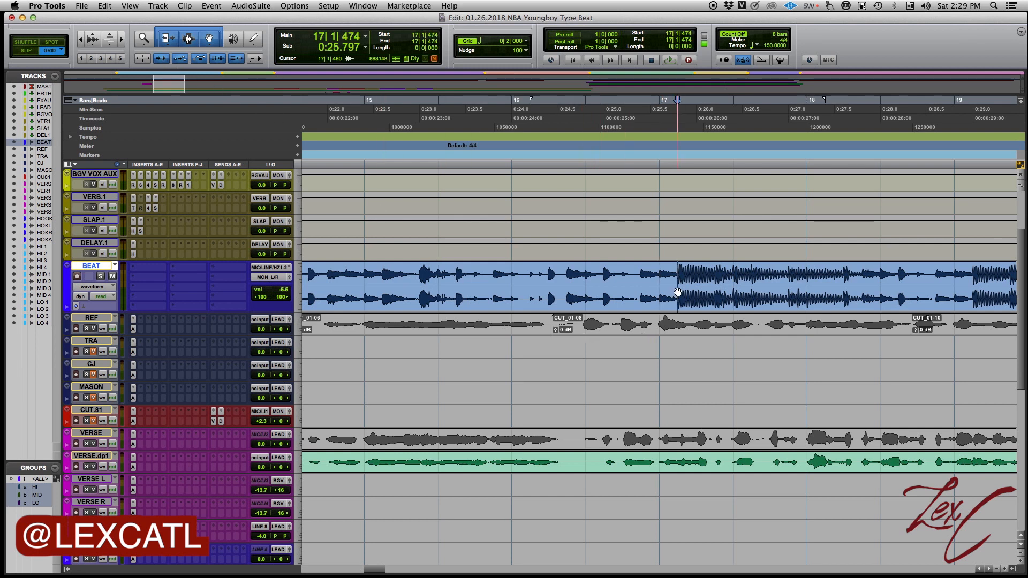
# - Step the cursor through the following transients of the BEAT clip
pyautogui.press('Tab')
pyautogui.press('Tab')
pyautogui.press('Tab')
pyautogui.press('Tab')
pyautogui.press('Tab')
pyautogui.press('Tab')
pyautogui.press('Tab')
# - Trim the BEAT clip's start to the first transient after bar 17 and snap the clip to 17|1|000
pyautogui.click(662, 277)
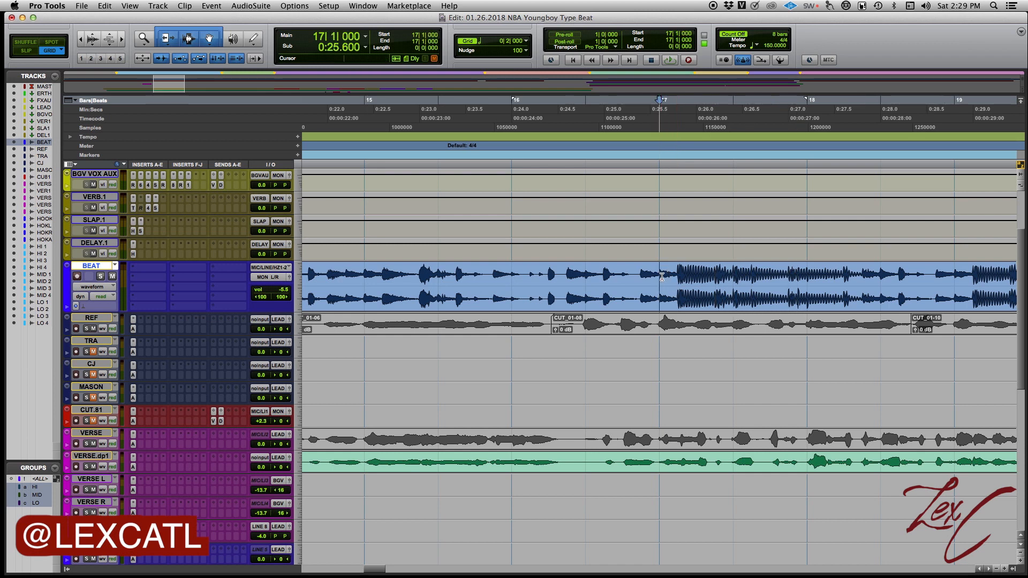
pyautogui.press('Tab')
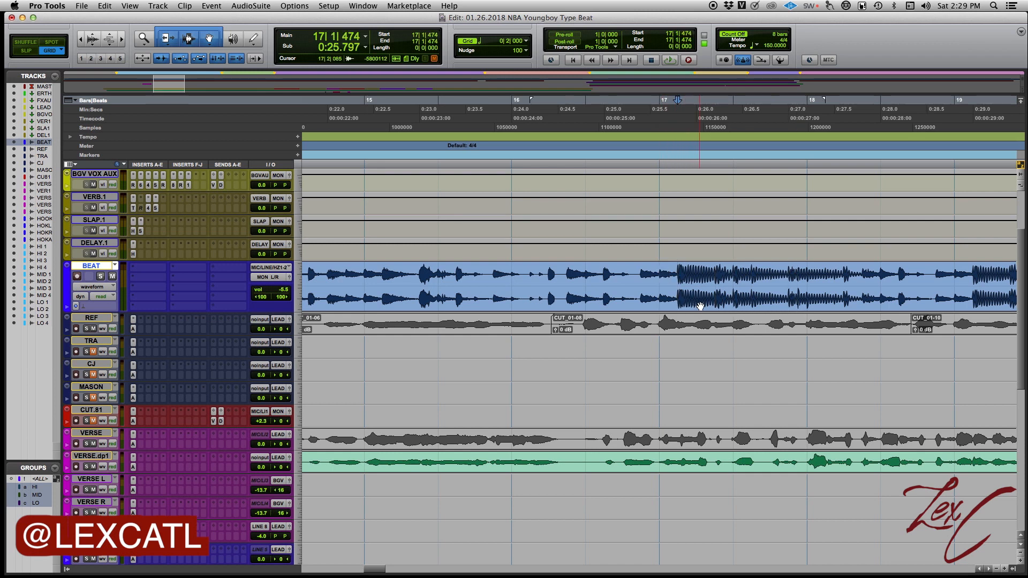
pyautogui.press('a')
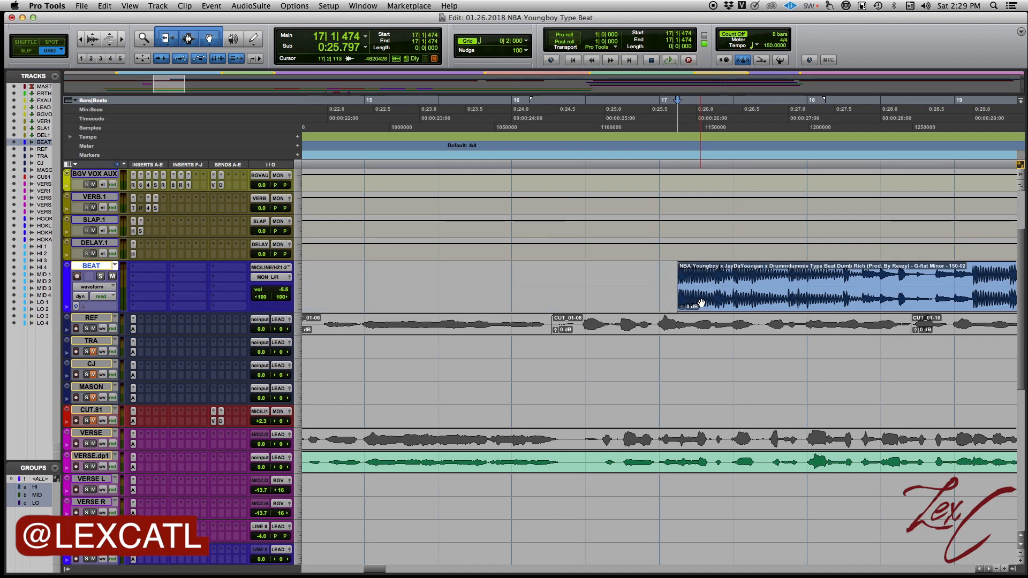
pyautogui.click(699, 301)
pyautogui.moveTo(698, 297); pyautogui.dragTo(694, 298)
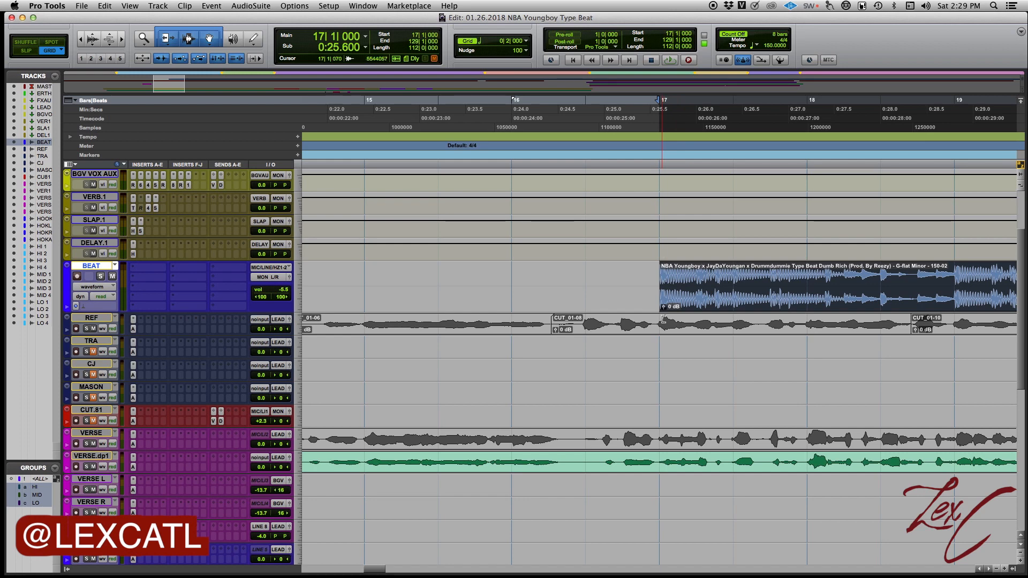
# - Extend the start of the realigned BEAT clip back to the session's beginning at 1|1|000
pyautogui.press('r')
pyautogui.press('r')
pyautogui.press('r')
pyautogui.click(602, 282)
pyautogui.moveTo(601, 282); pyautogui.dragTo(151, 297)
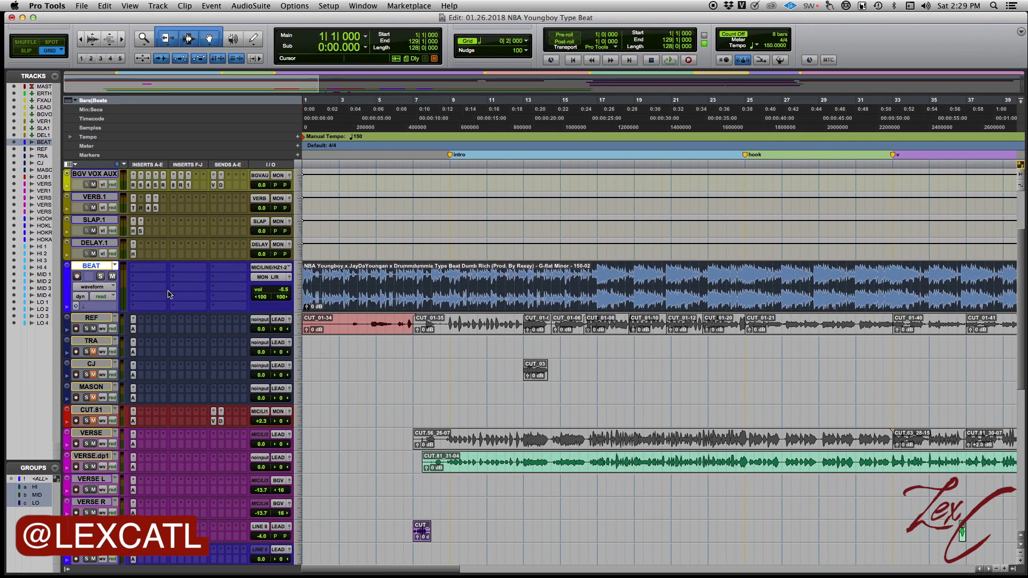
# - Play the BEAT clip from the drop at 17|1|000 to check its alignment and return to the session start
pyautogui.click(598, 273)
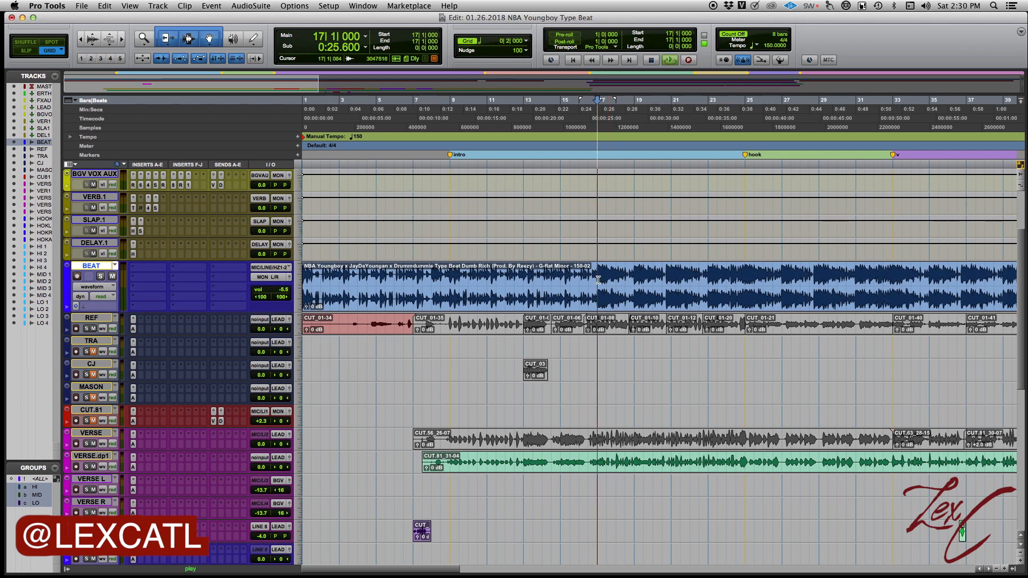
pyautogui.press('space')
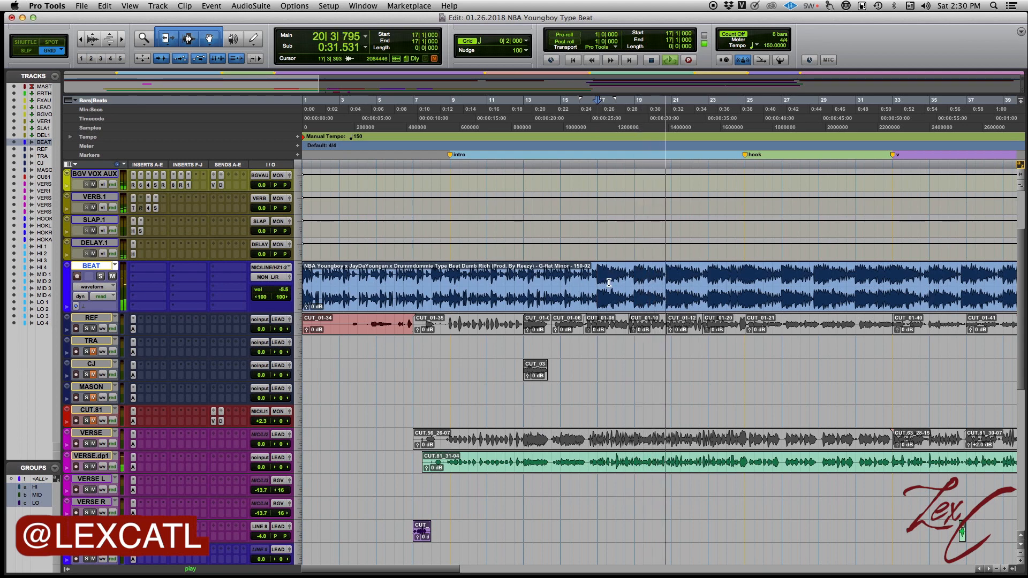
pyautogui.press('space')
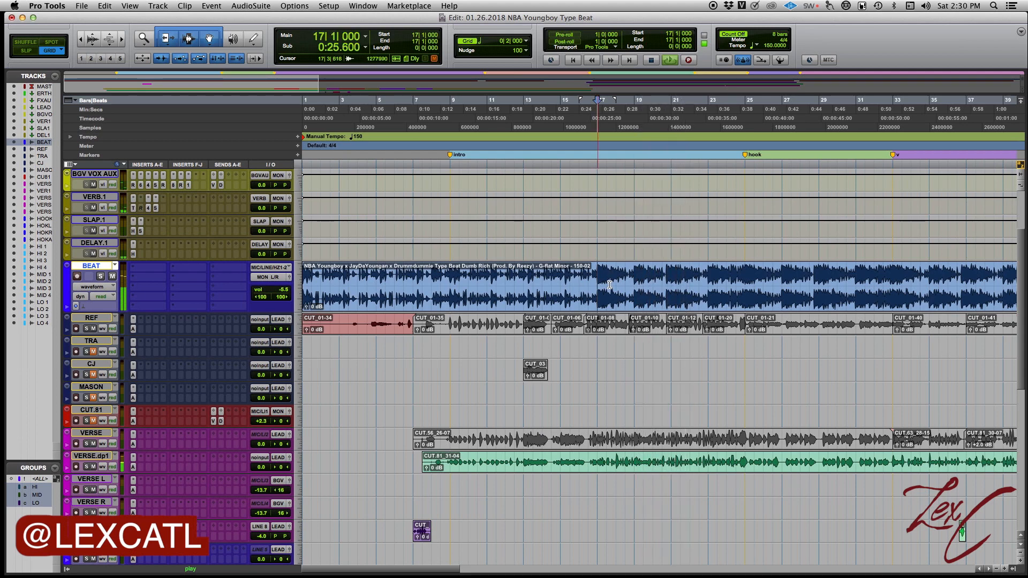
pyautogui.press('Return')
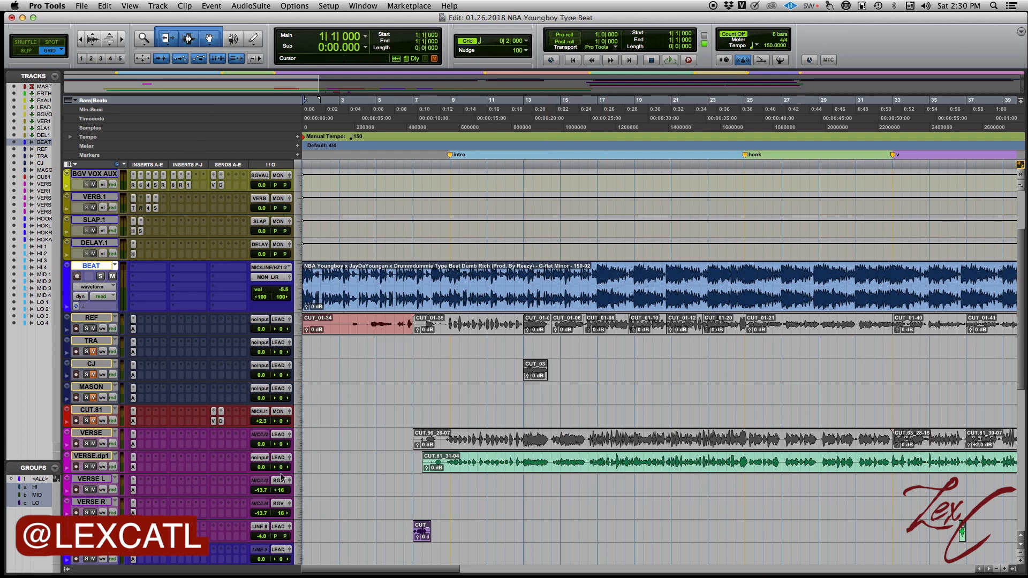
# - Create a click track directly below the BEAT track
pyautogui.scroll(4, 224, 345)
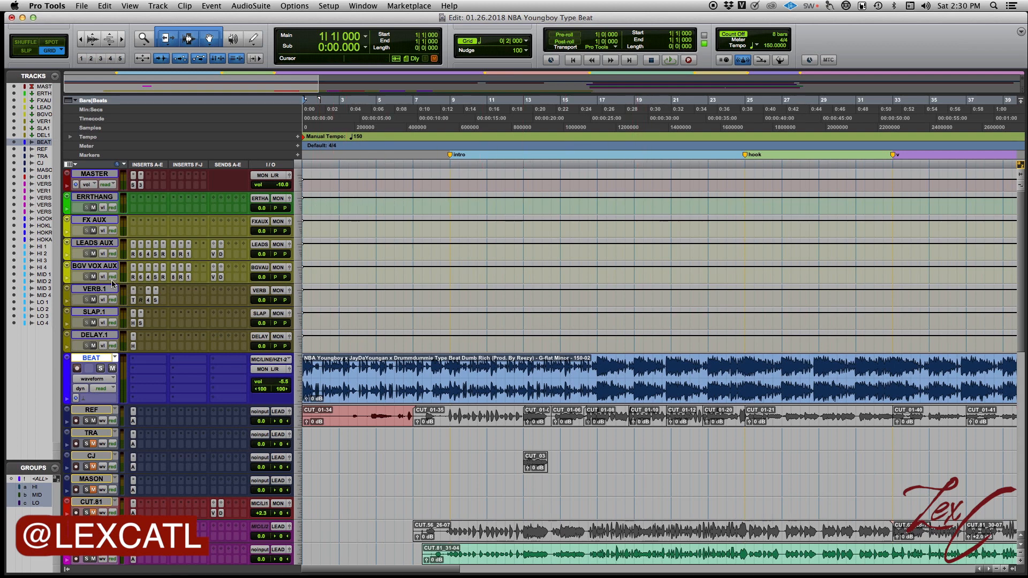
pyautogui.scroll(-15, 113, 281)
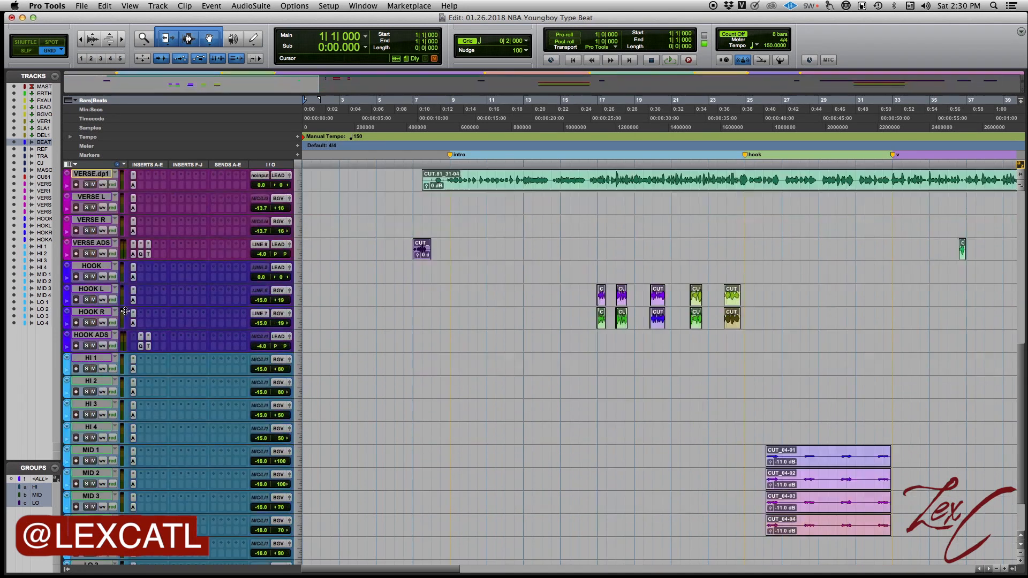
pyautogui.scroll(15, 129, 339)
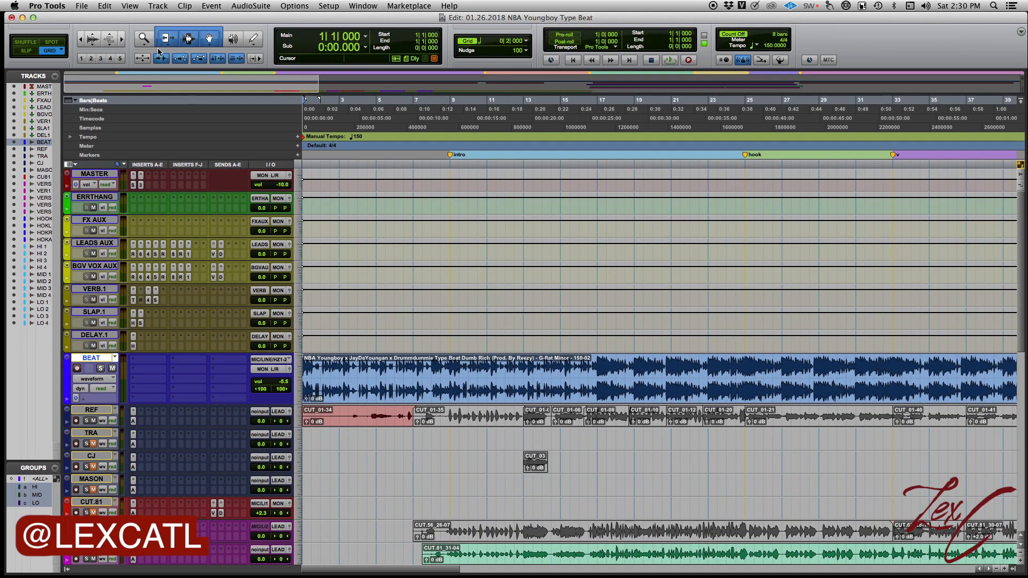
pyautogui.click(160, 6)
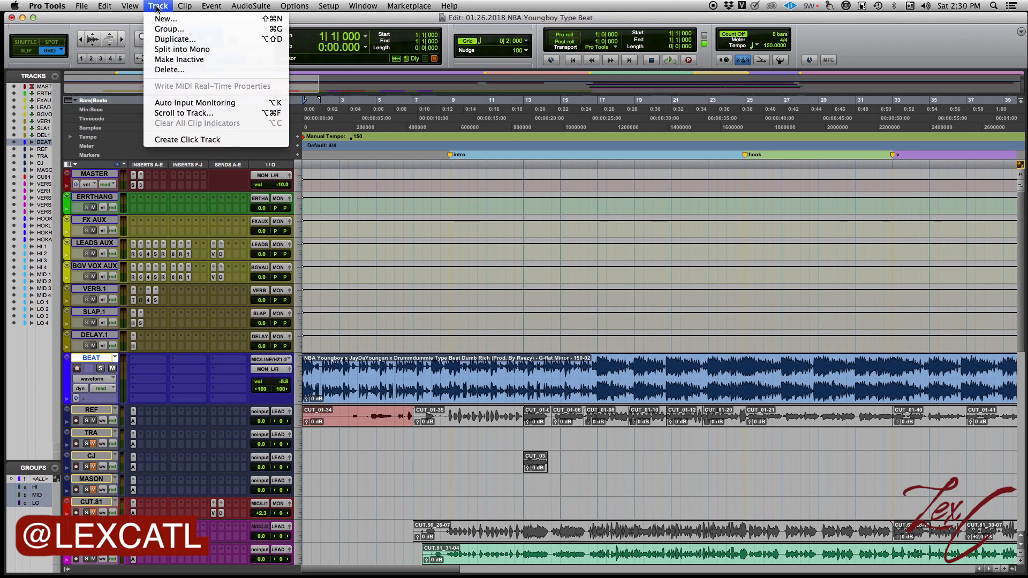
pyautogui.click(205, 142)
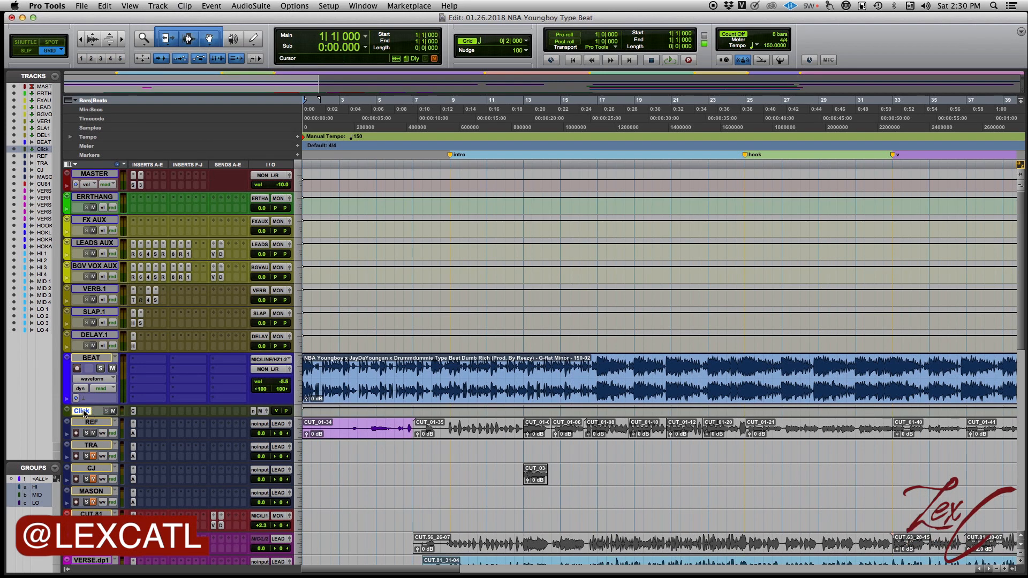
# - Set the Click track's height to medium and play the soloed click from the session start
pyautogui.click(299, 414)
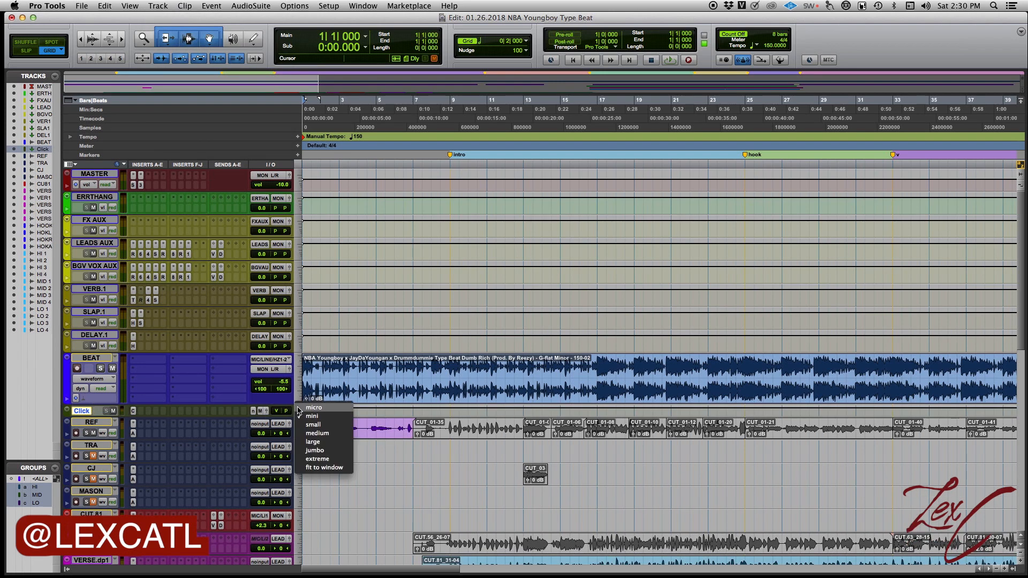
pyautogui.click(317, 438)
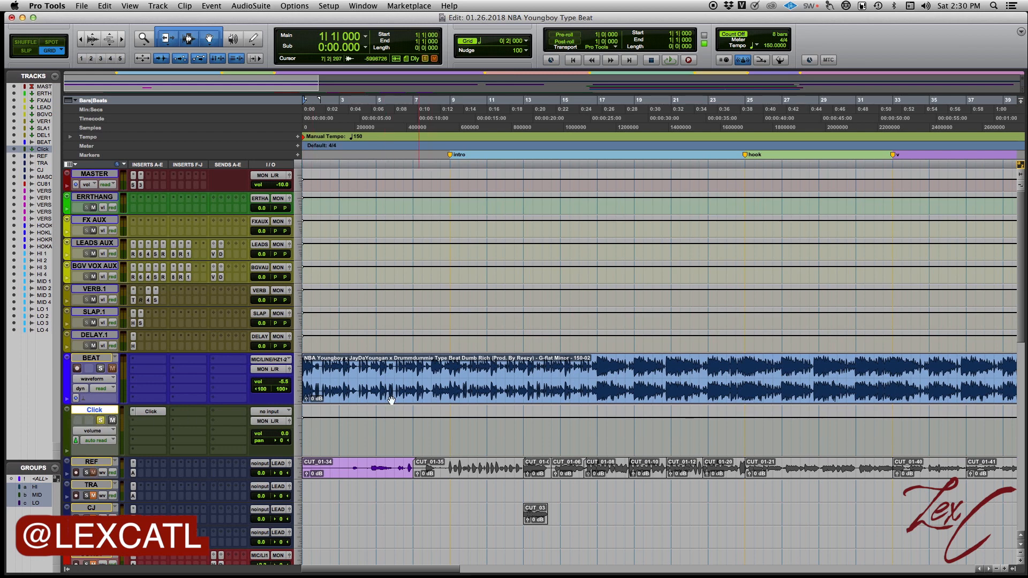
pyautogui.press('space')
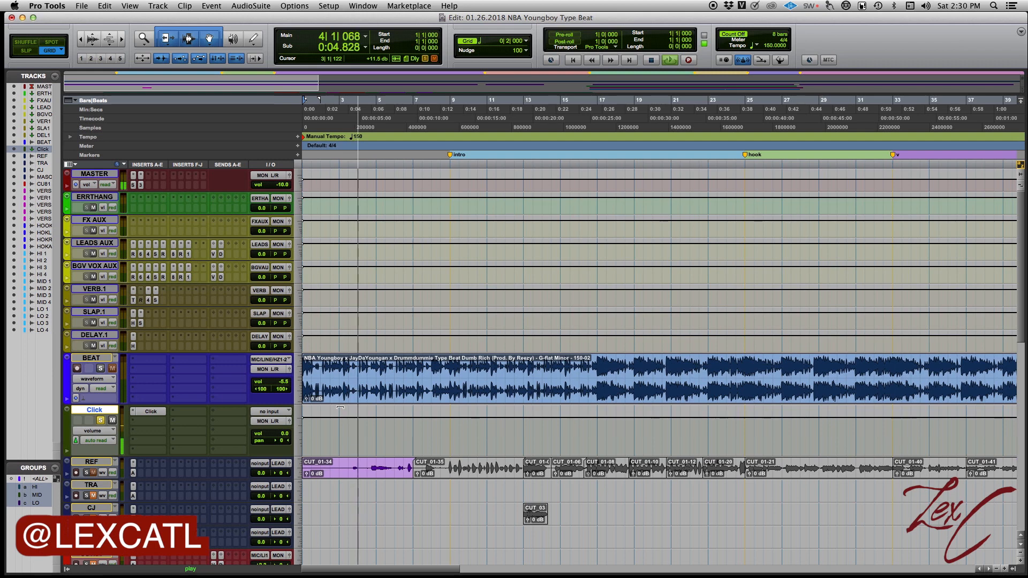
pyautogui.press('space')
# - Open the Click plug-in and look through its track, instrument plug-in and preset choices
pyautogui.click(142, 411)
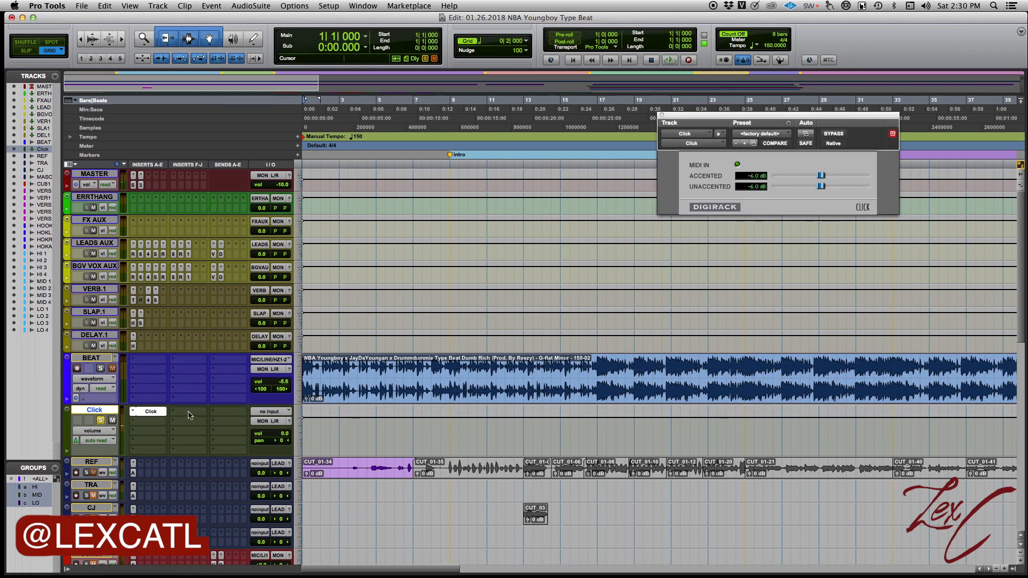
pyautogui.moveTo(722, 119); pyautogui.dragTo(642, 126)
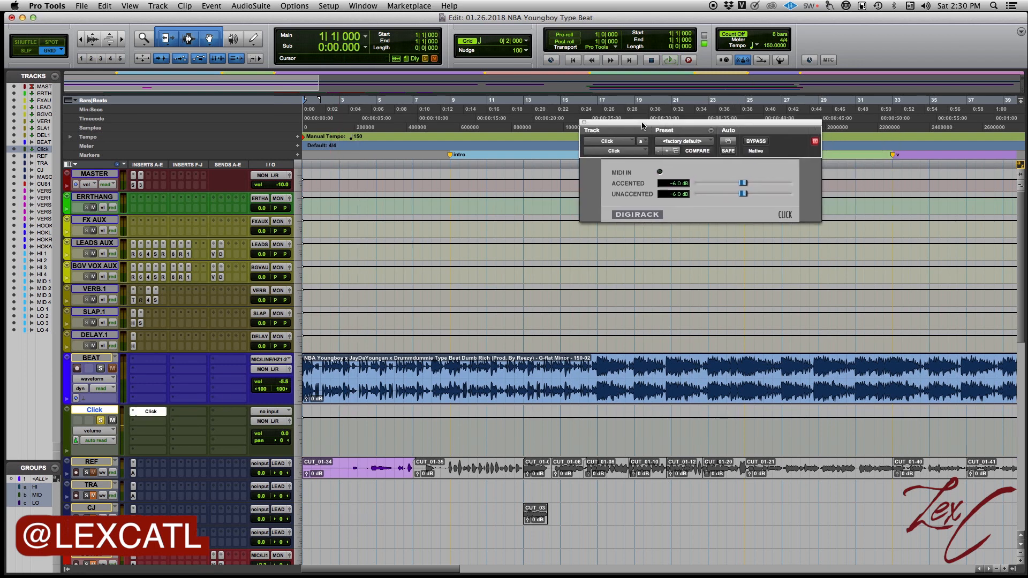
pyautogui.click(632, 151)
pyautogui.click(614, 144)
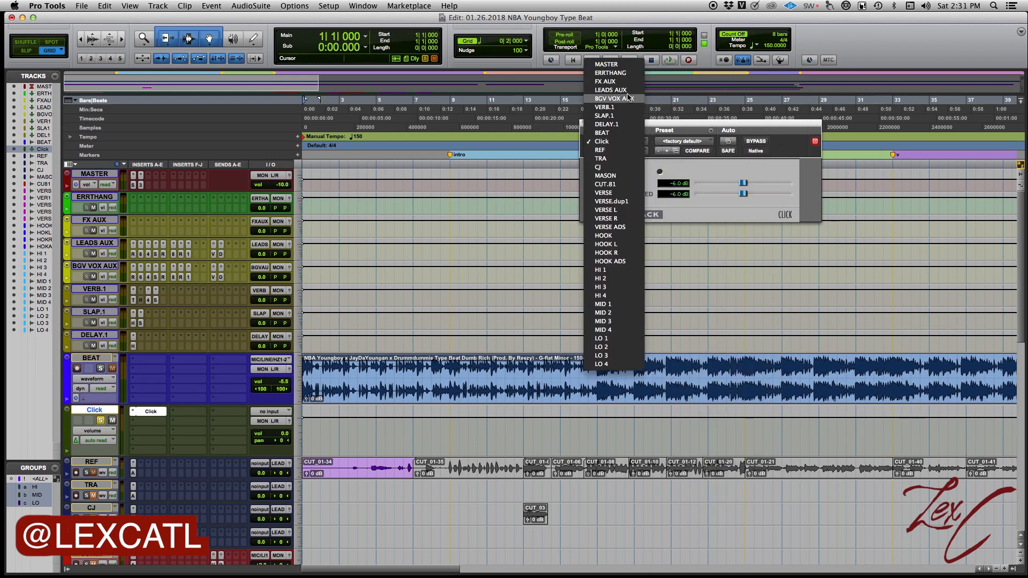
pyautogui.click(688, 126)
pyautogui.click(627, 152)
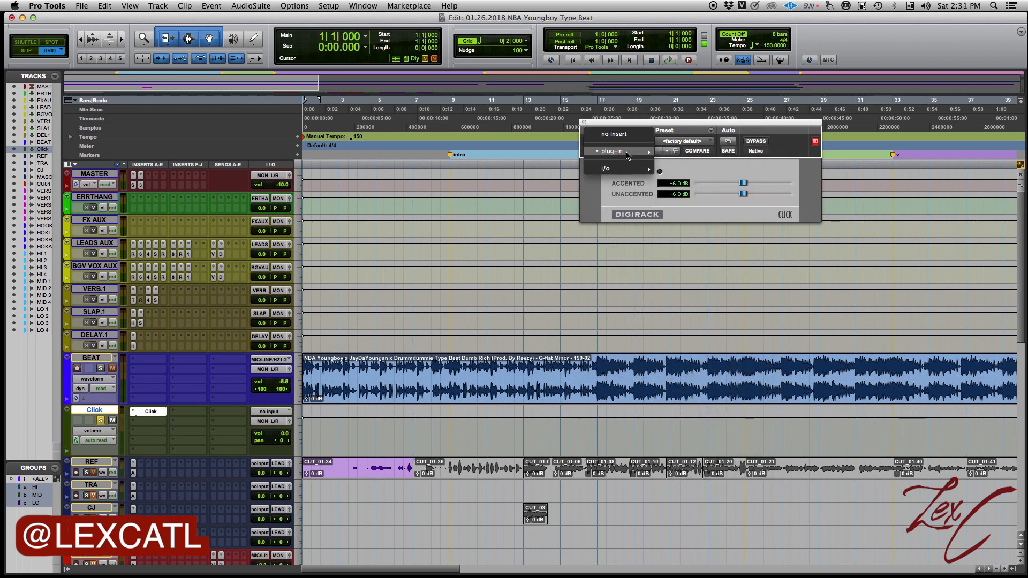
pyautogui.moveTo(646, 153)
pyautogui.moveTo(682, 239)
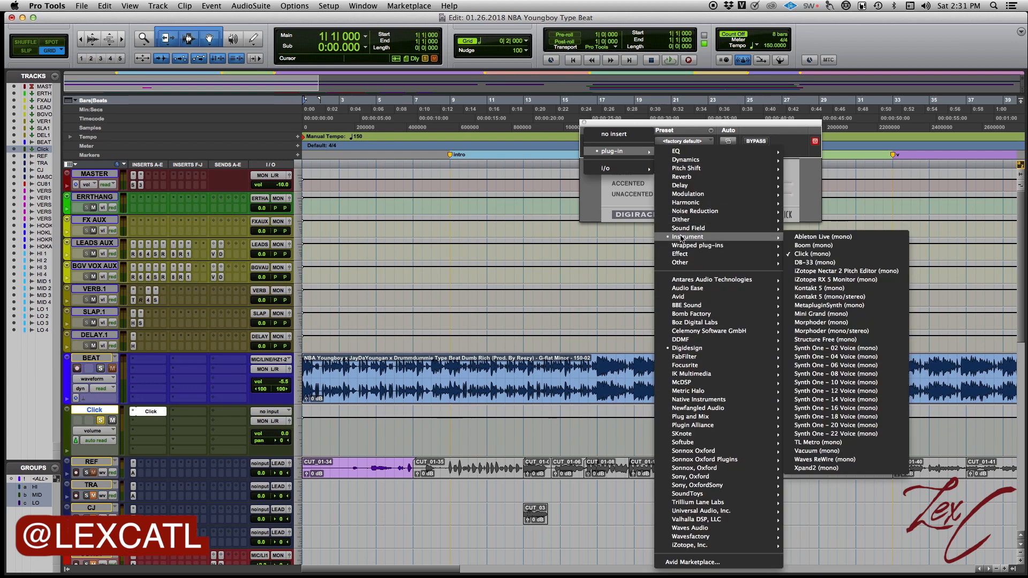
pyautogui.click(699, 150)
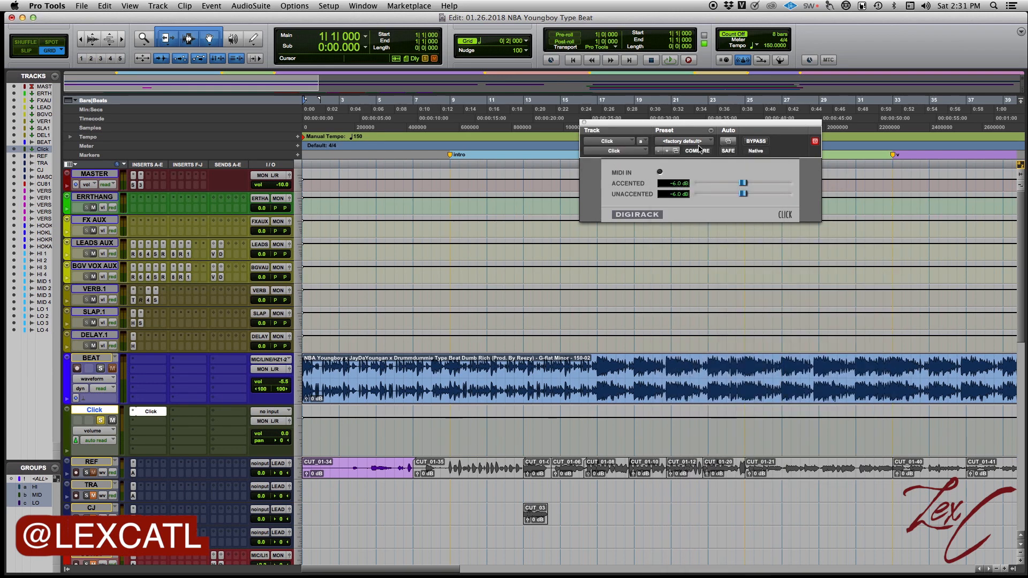
pyautogui.click(682, 141)
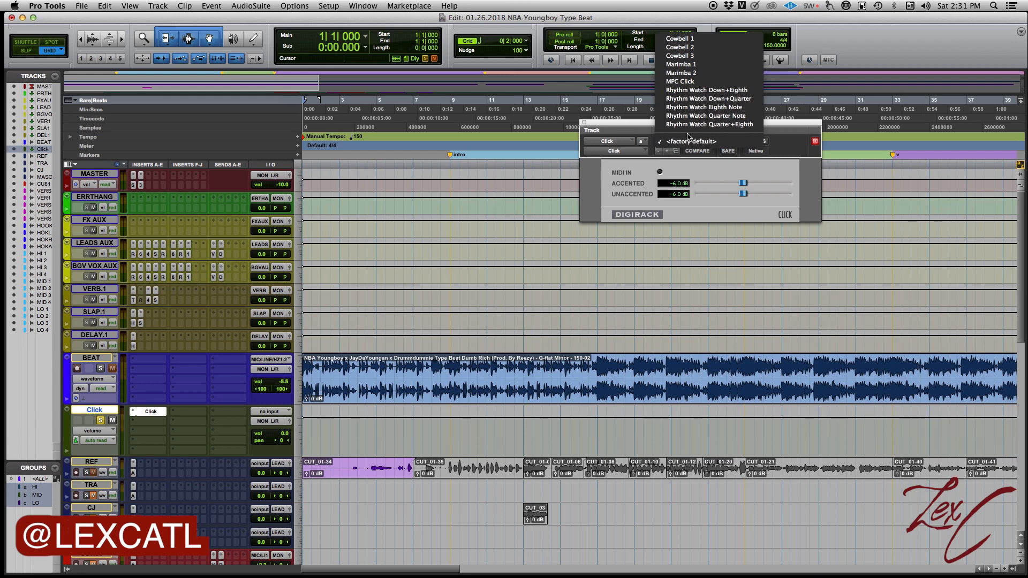
pyautogui.moveTo(607, 124); pyautogui.dragTo(360, 185)
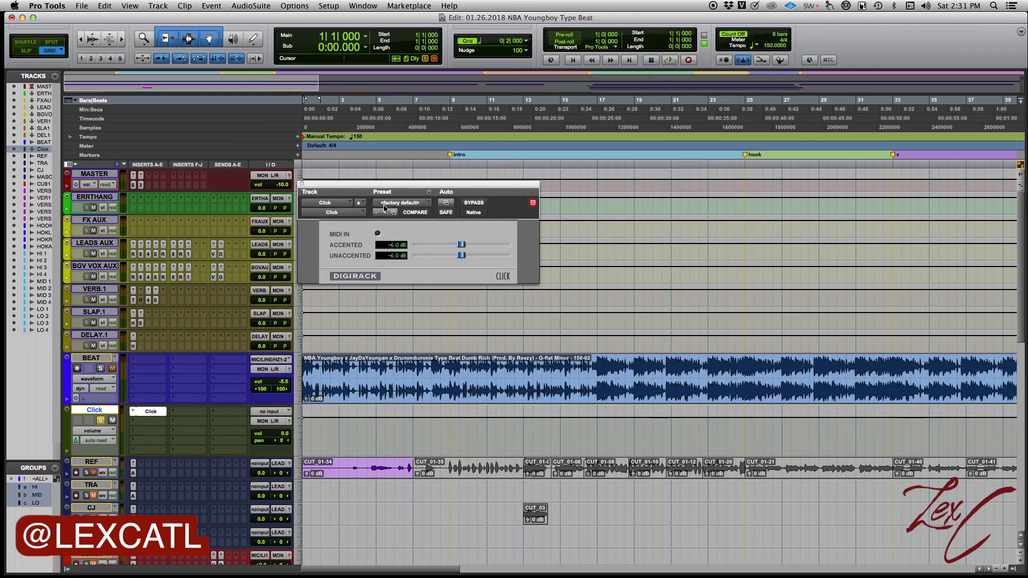
# - Audition the Cowbell 1, Marimba 1 and MPC Click presets of the Click plug-in during playback
pyautogui.click(401, 203)
pyautogui.click(405, 100)
pyautogui.press('space')
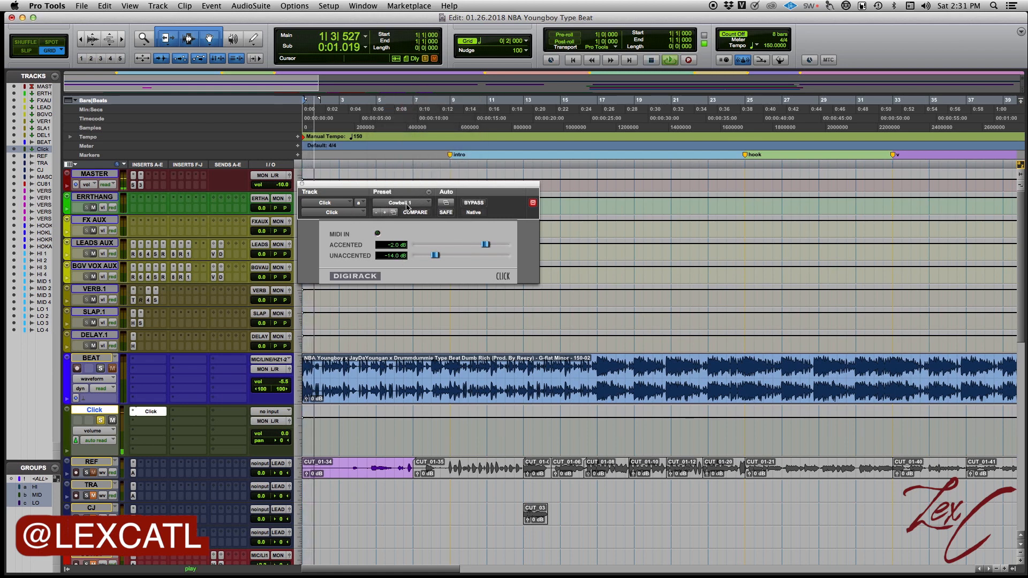
pyautogui.click(410, 203)
pyautogui.click(400, 229)
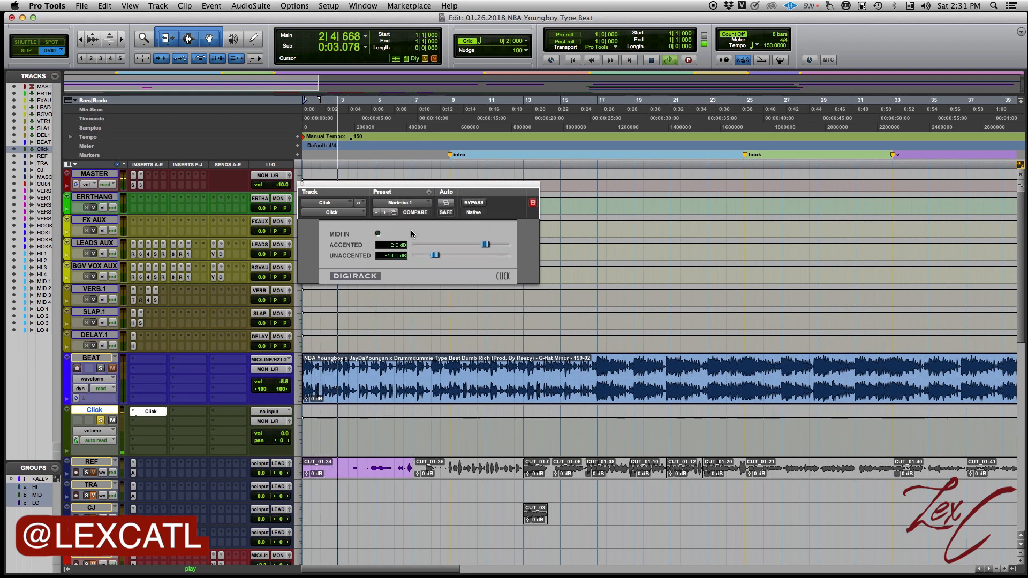
pyautogui.click(404, 203)
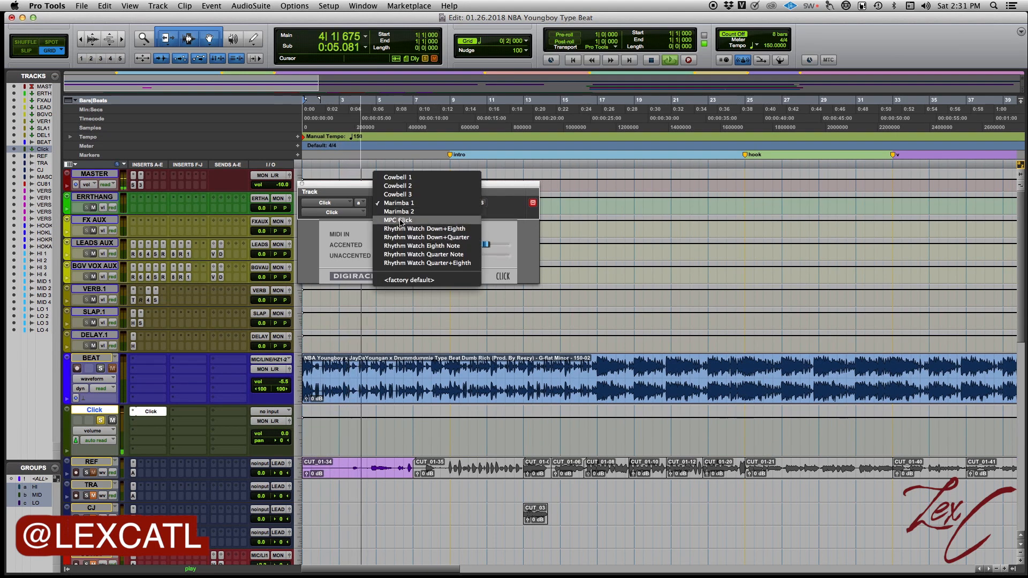
pyautogui.click(400, 230)
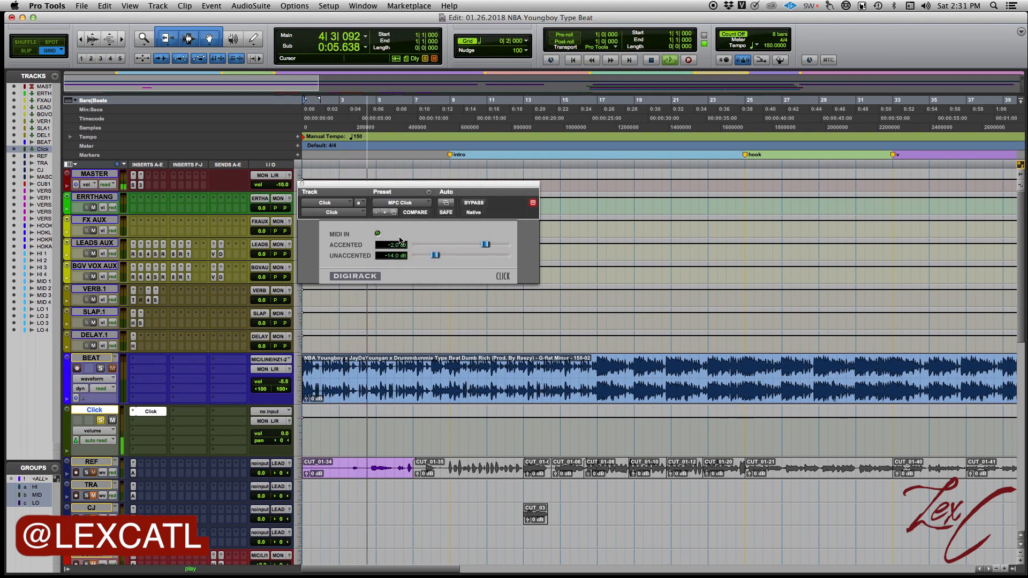
# - Audition the Rhythm Watch Down+Eighth preset, restore the Click plug-in's factory default, and close its window after stopping playback
pyautogui.click(400, 203)
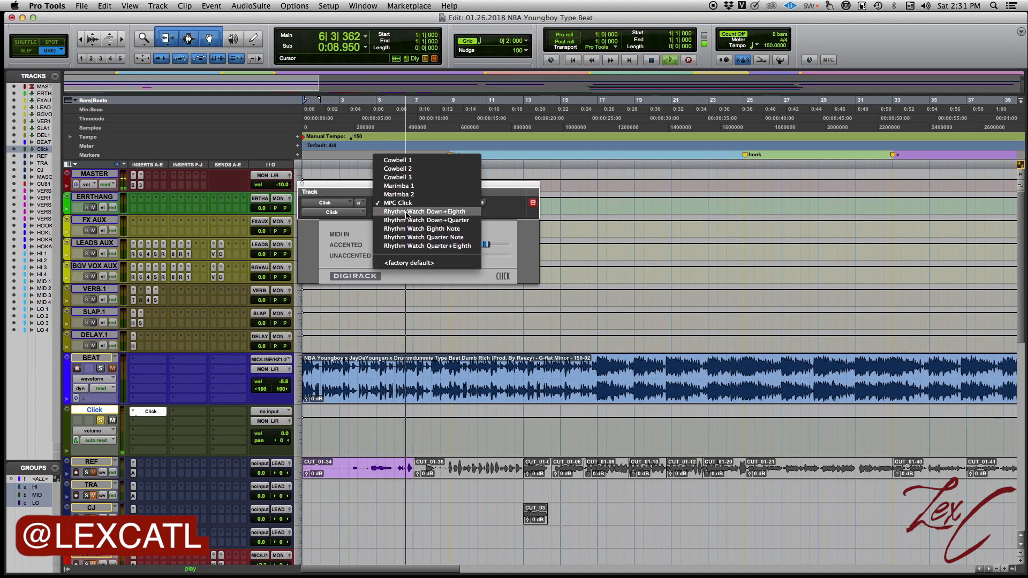
pyautogui.click(402, 211)
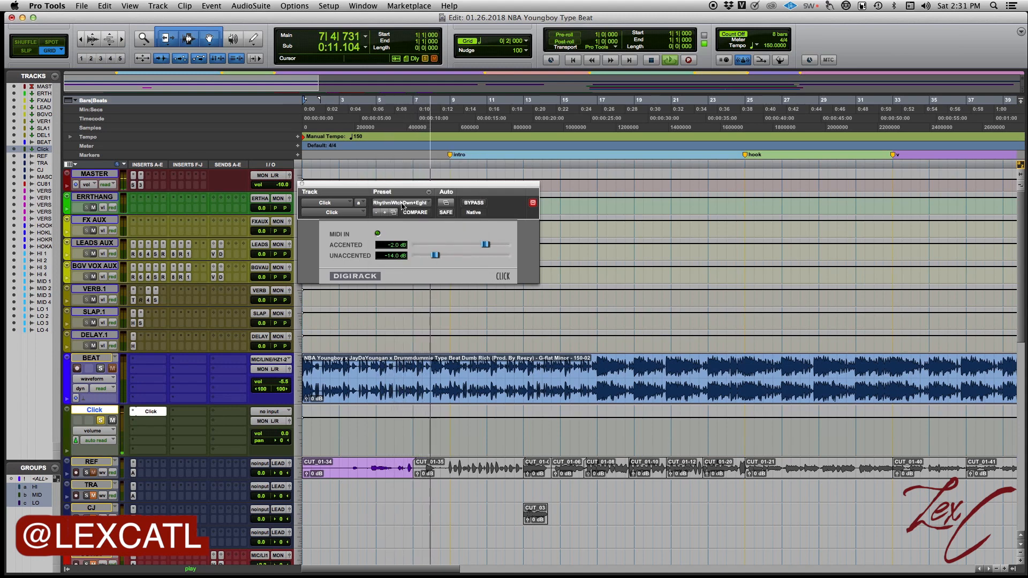
pyautogui.click(402, 203)
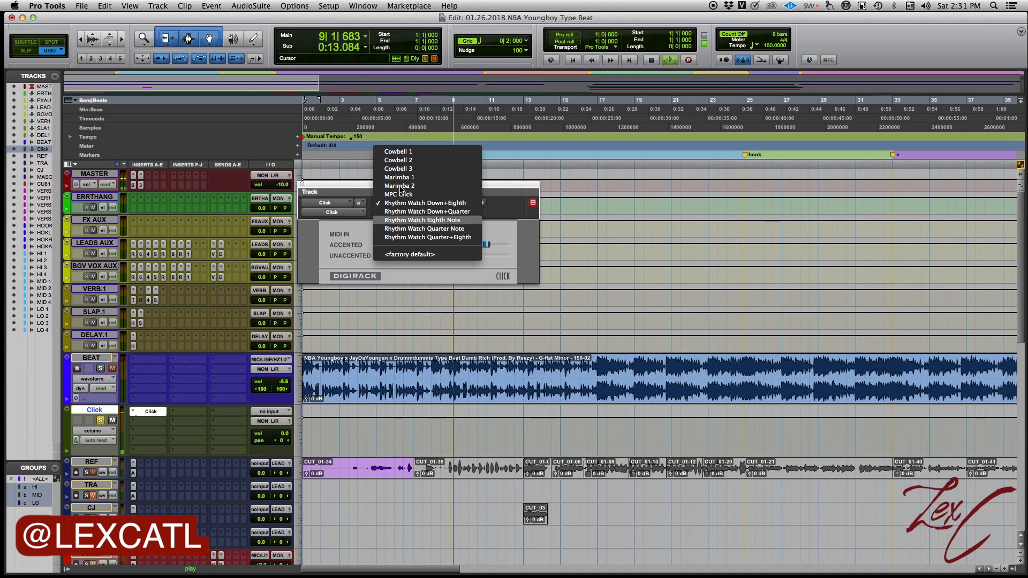
pyautogui.click(420, 255)
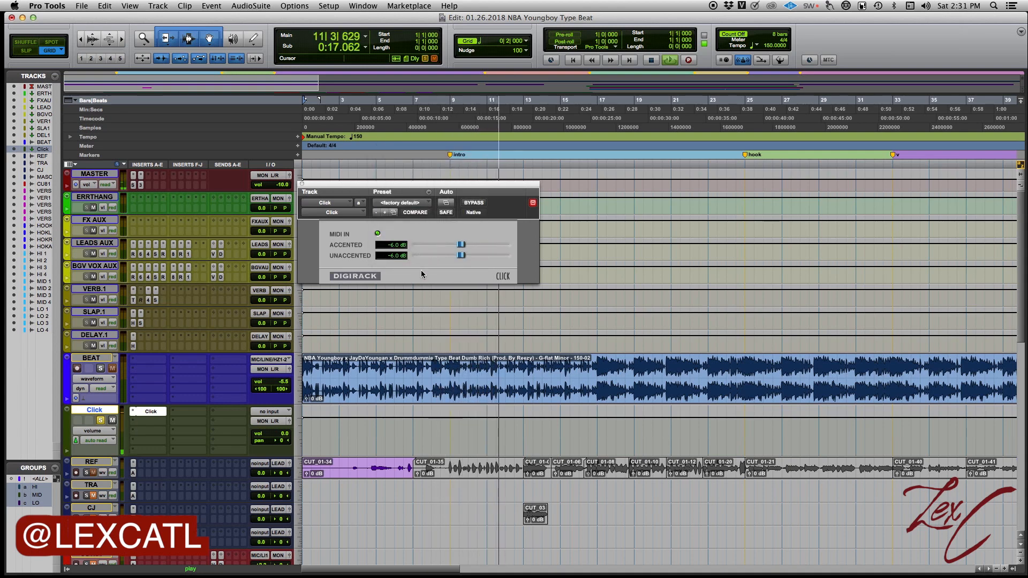
pyautogui.press('space')
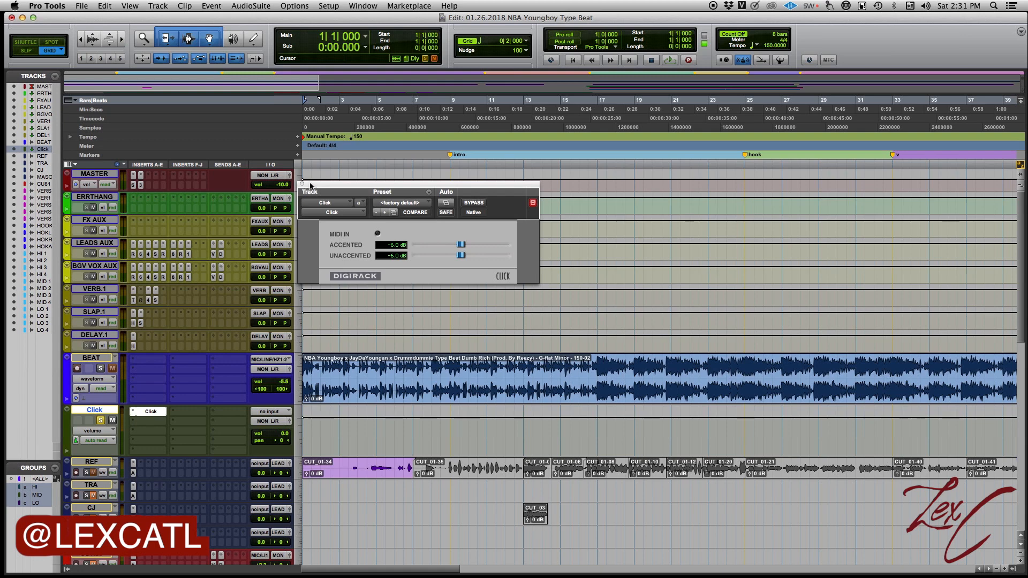
pyautogui.moveTo(310, 184); pyautogui.dragTo(316, 186)
pyautogui.click(308, 185)
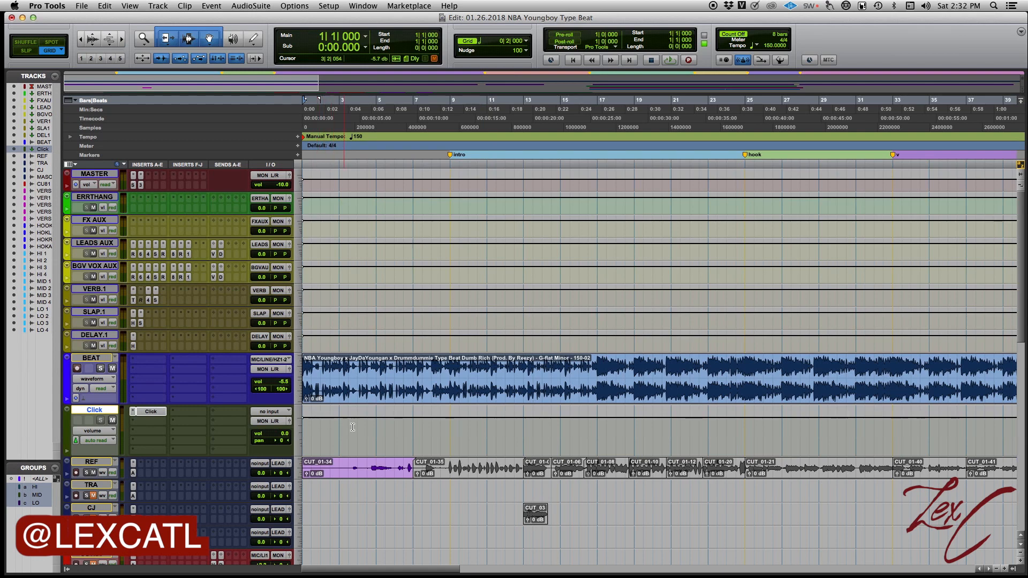
# - Play the beat with the click from 17|1|000, raising the Click track's volume to +3.3 dB and undoing that change
pyautogui.click(598, 371)
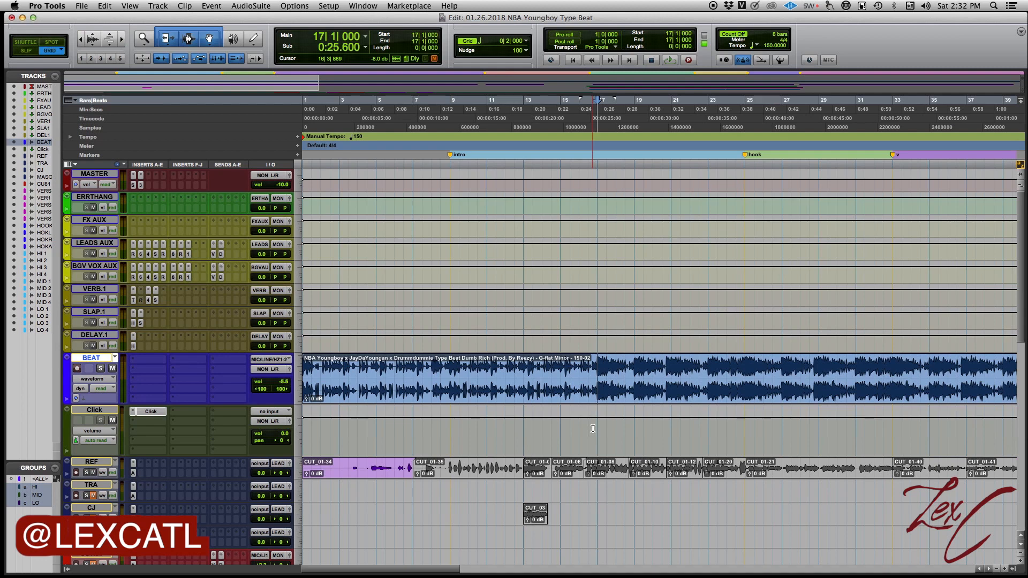
pyautogui.press('space')
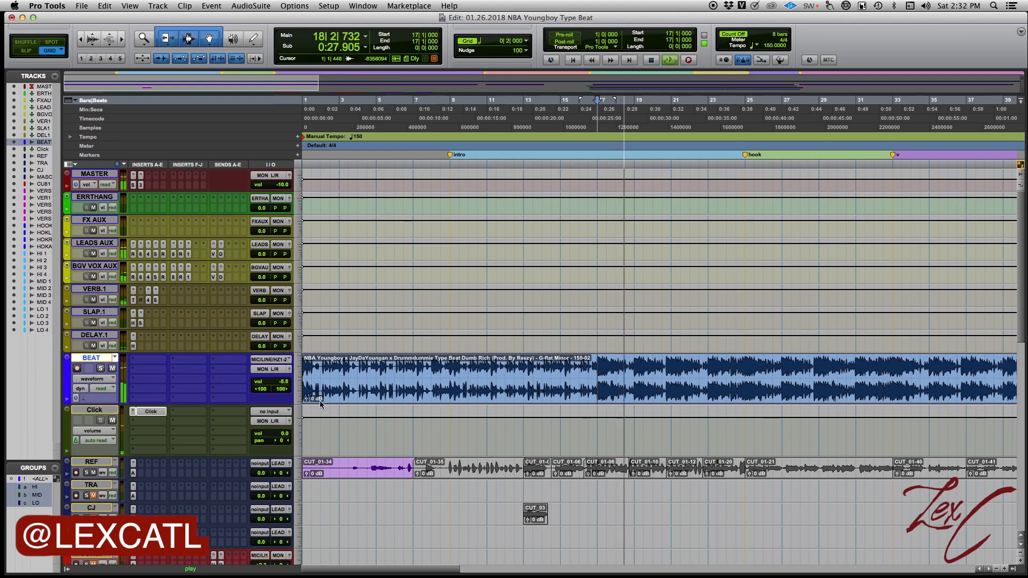
pyautogui.moveTo(340, 410); pyautogui.dragTo(340, 407)
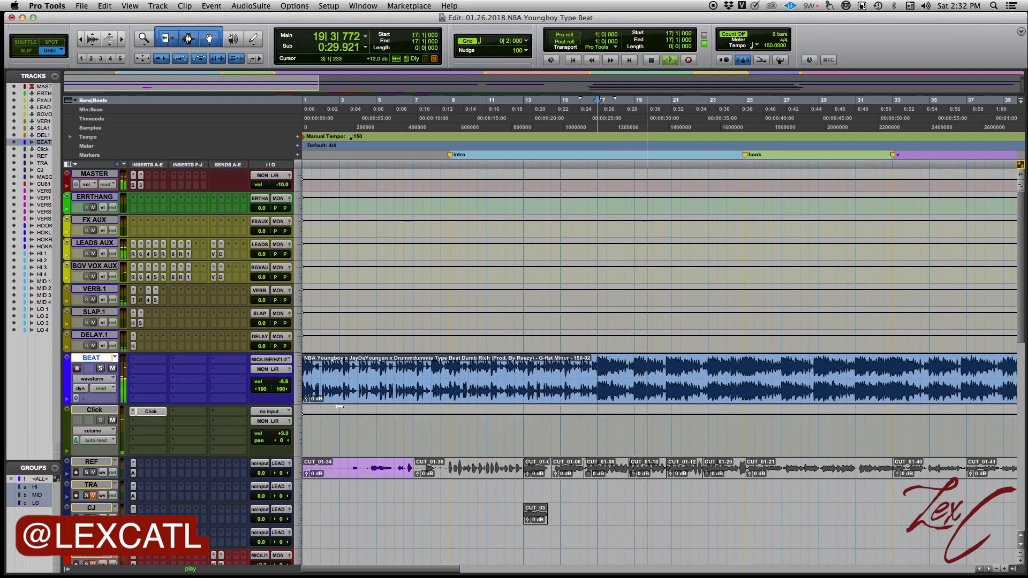
pyautogui.press('super+z')
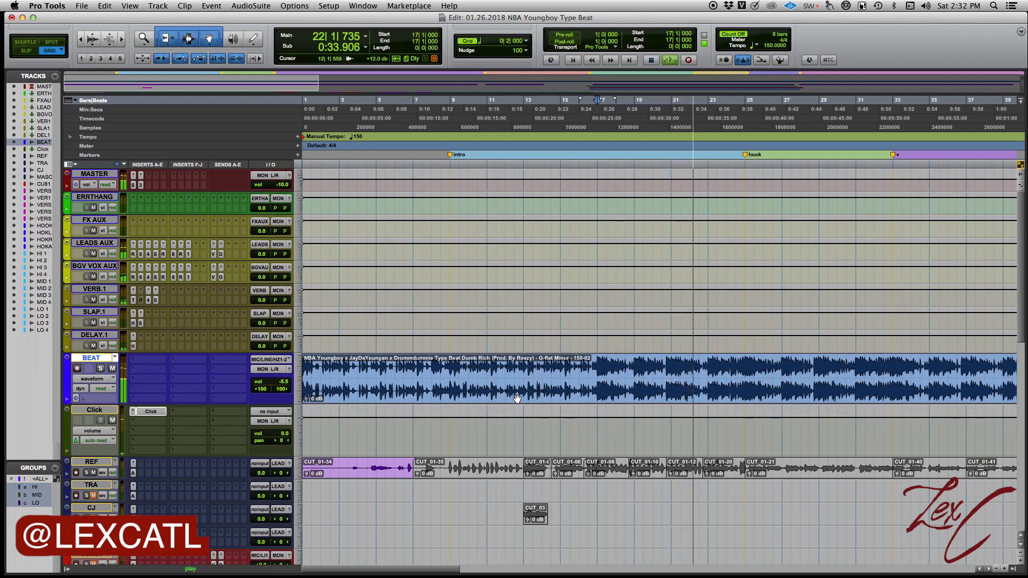
pyautogui.press('space')
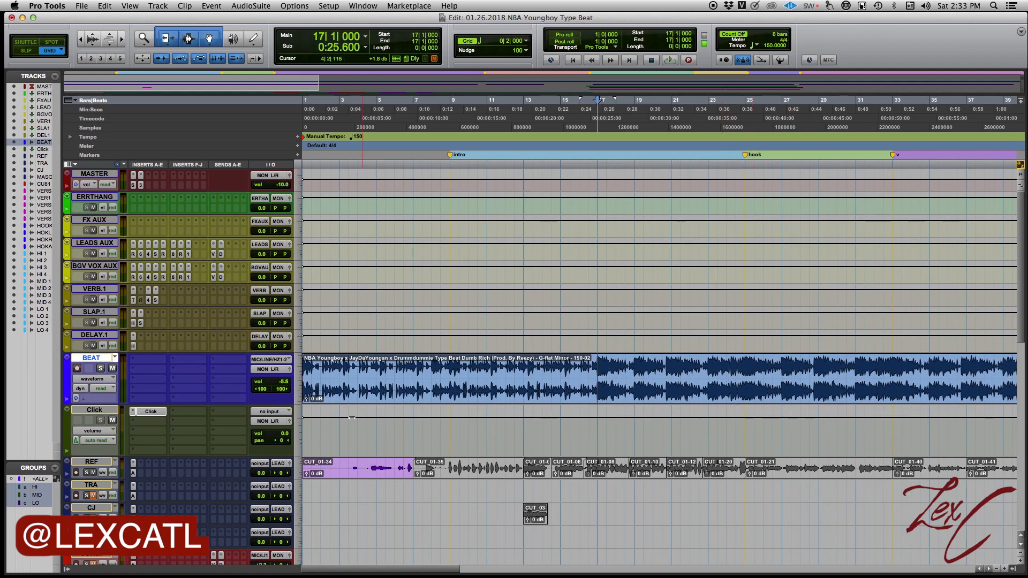
# - Mute the Click track and play the beat from the start of the session
pyautogui.click(598, 430)
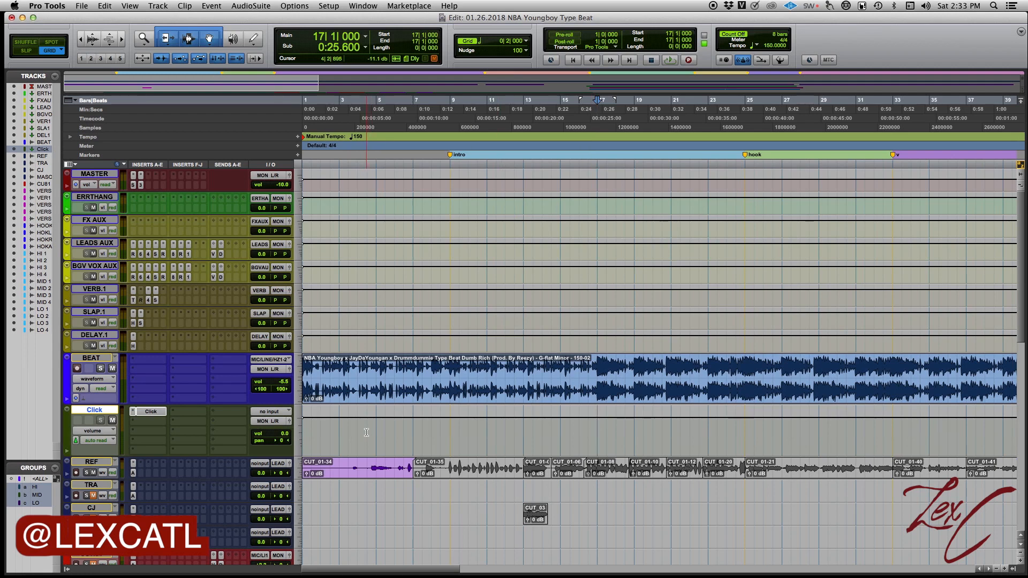
pyautogui.press('Return')
pyautogui.click(112, 420)
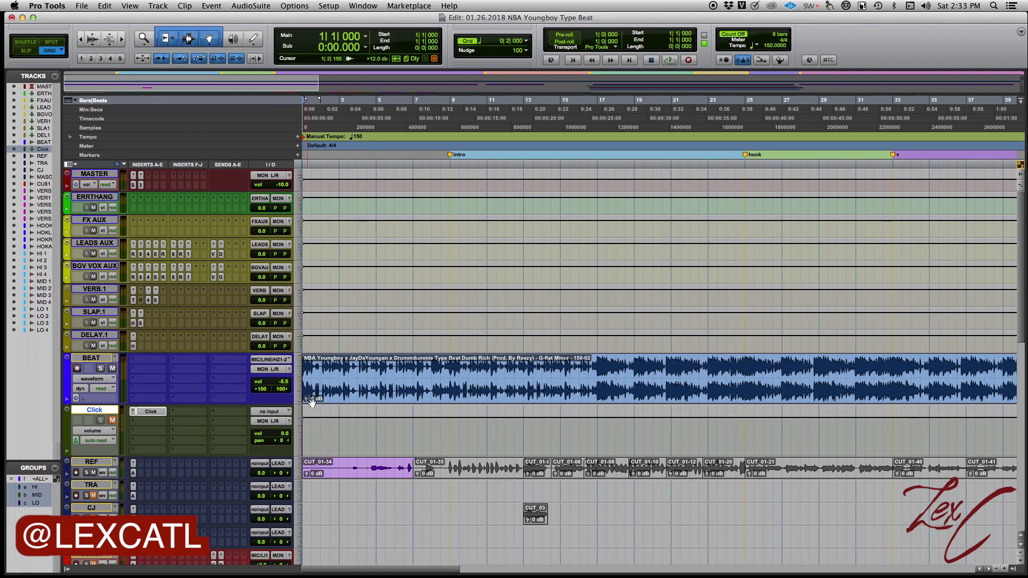
pyautogui.press('space')
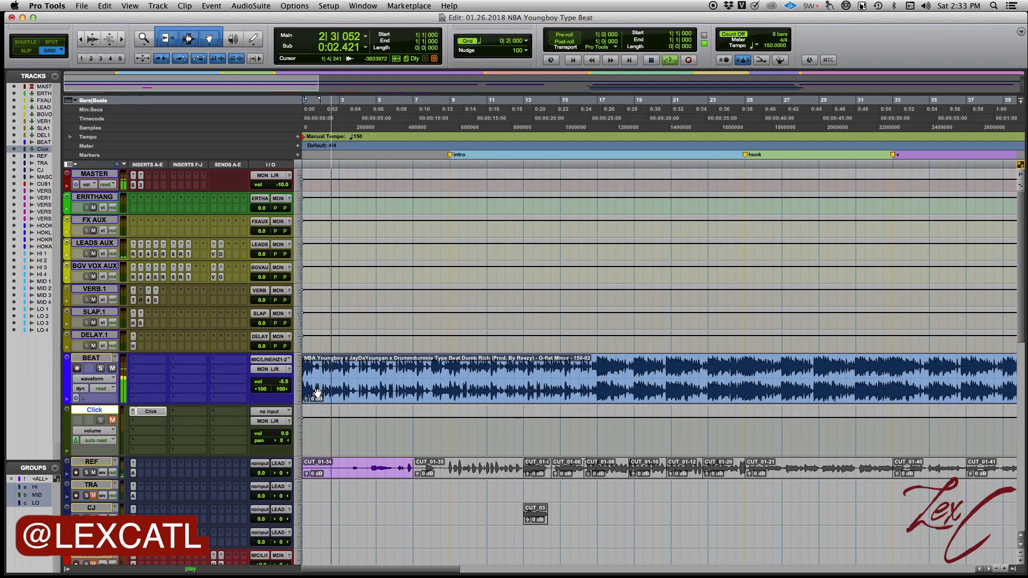
pyautogui.press('space')
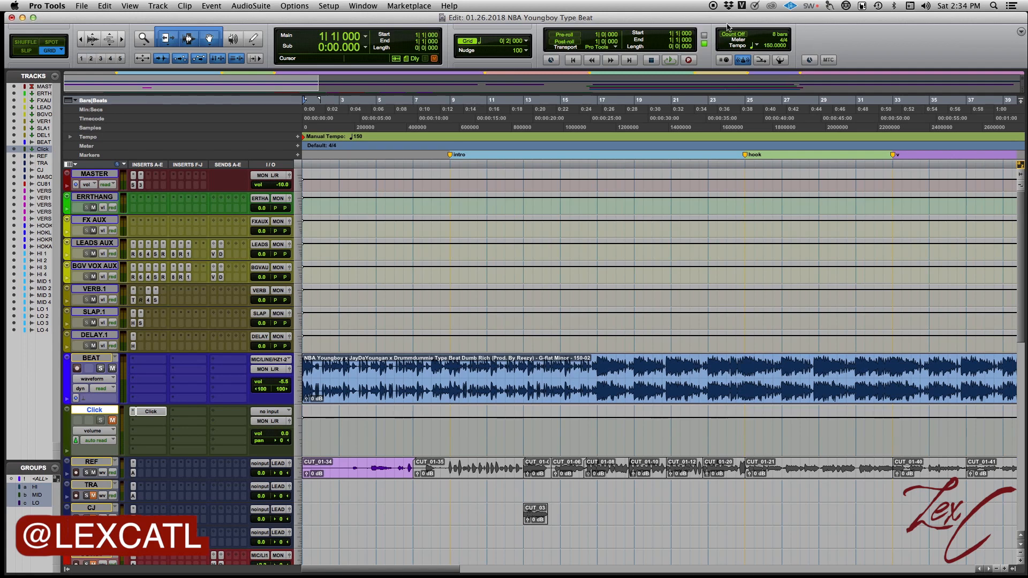
# - Hide the MIDI Controls in the Edit window and show them again
pyautogui.click(1021, 32)
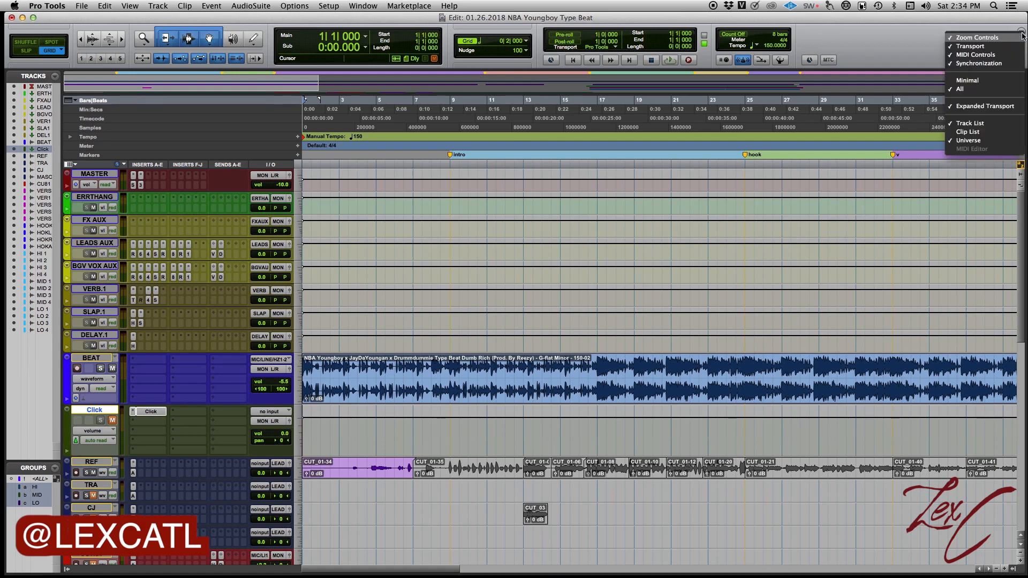
pyautogui.click(974, 56)
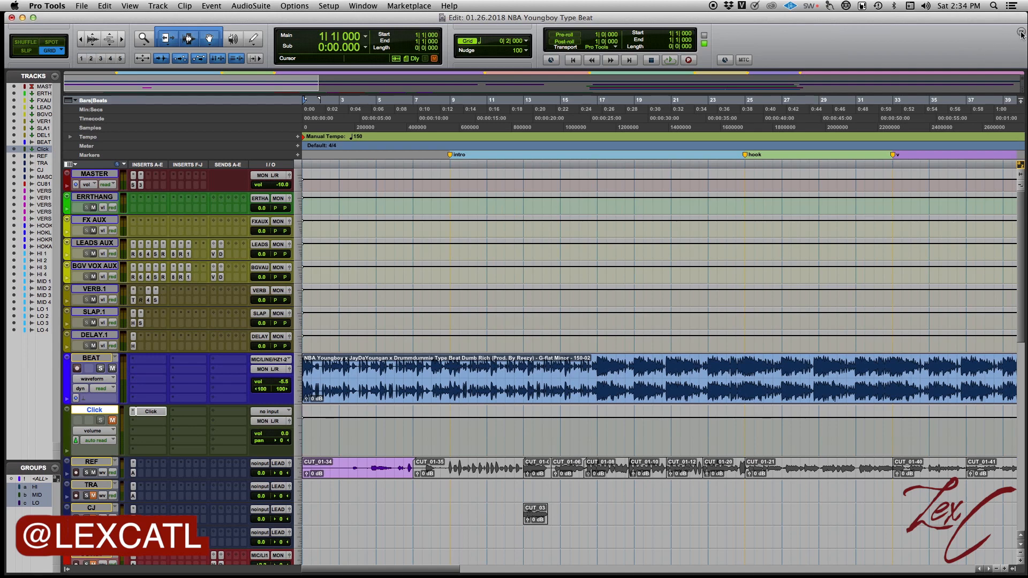
pyautogui.click(1021, 33)
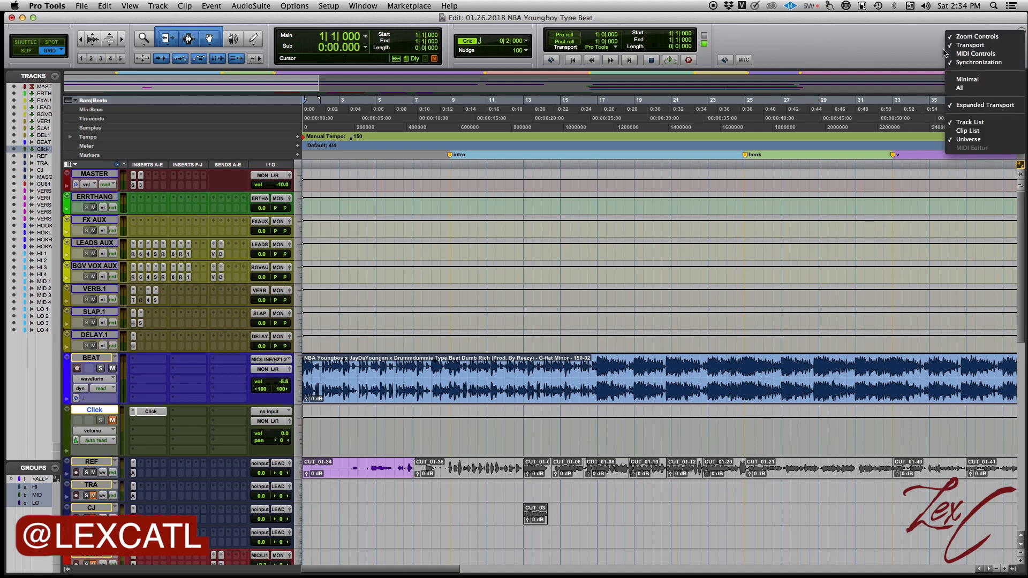
pyautogui.click(972, 54)
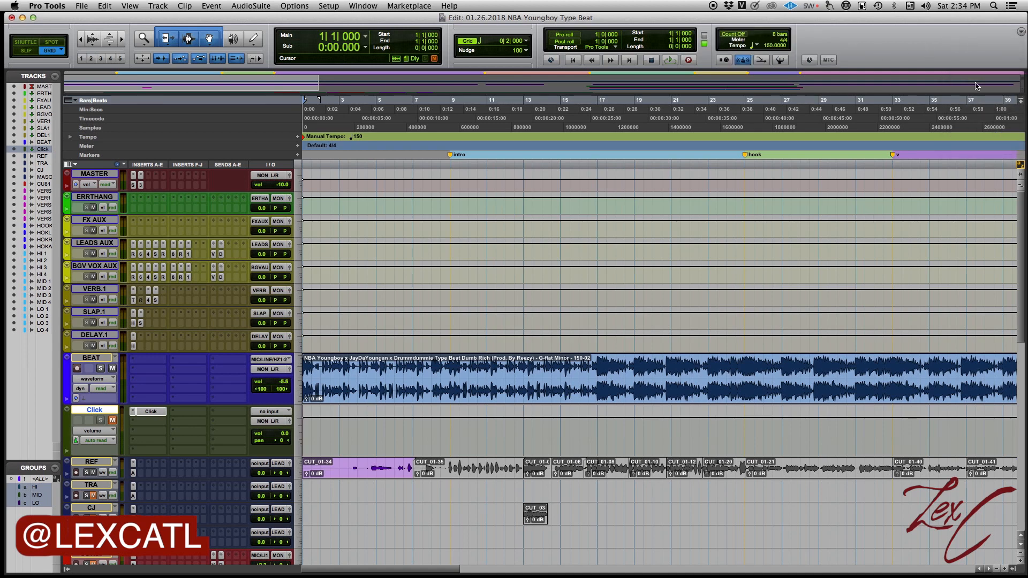
pyautogui.click(1020, 33)
pyautogui.click(902, 60)
pyautogui.click(1020, 33)
pyautogui.click(972, 54)
# - Review the click and countoff settings in the Click/Countoff Options
pyautogui.click(733, 34)
pyautogui.doubleClick(776, 37)
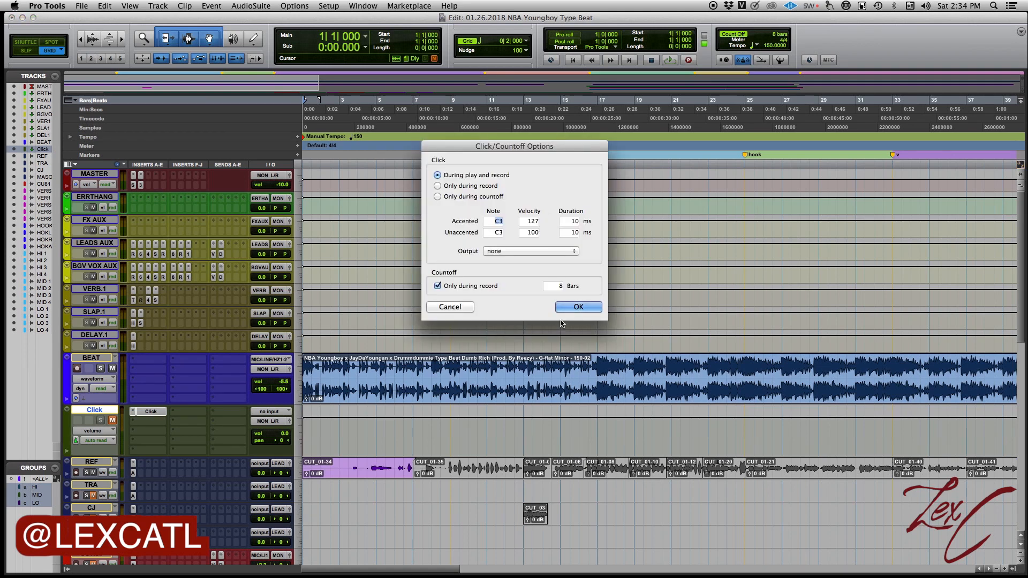
pyautogui.click(459, 309)
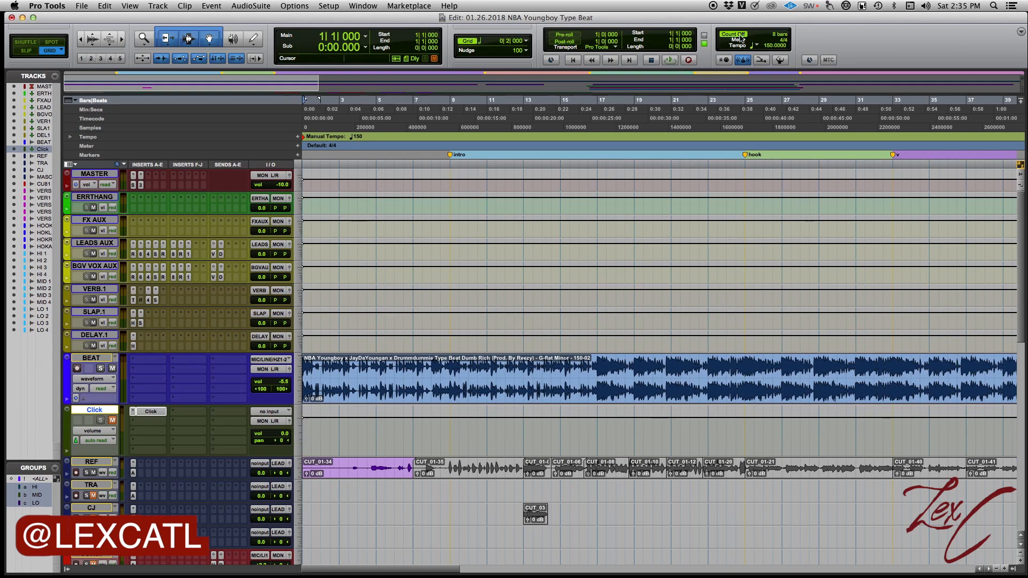
pyautogui.doubleClick(777, 35)
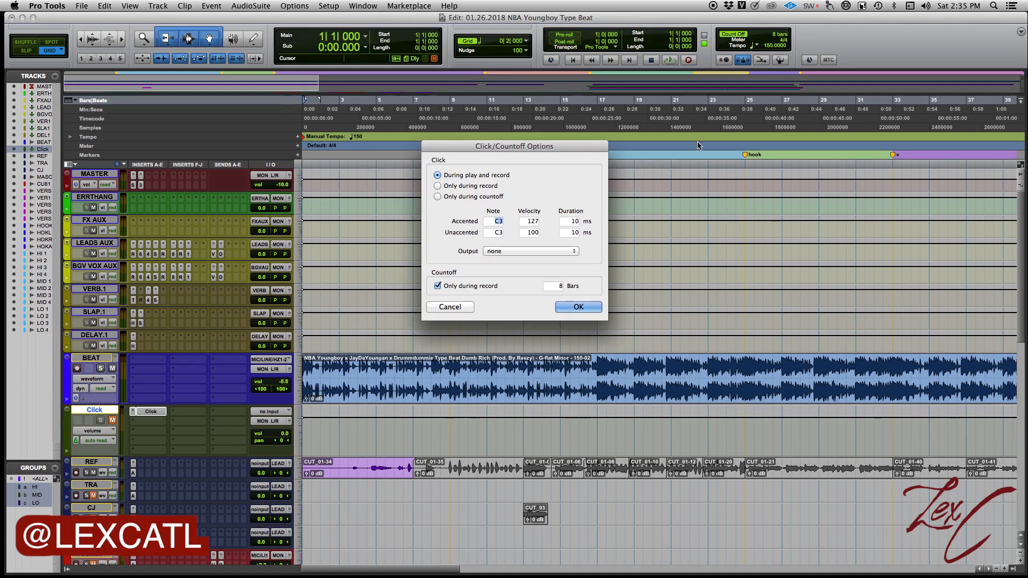
pyautogui.click(561, 285)
pyautogui.click(564, 306)
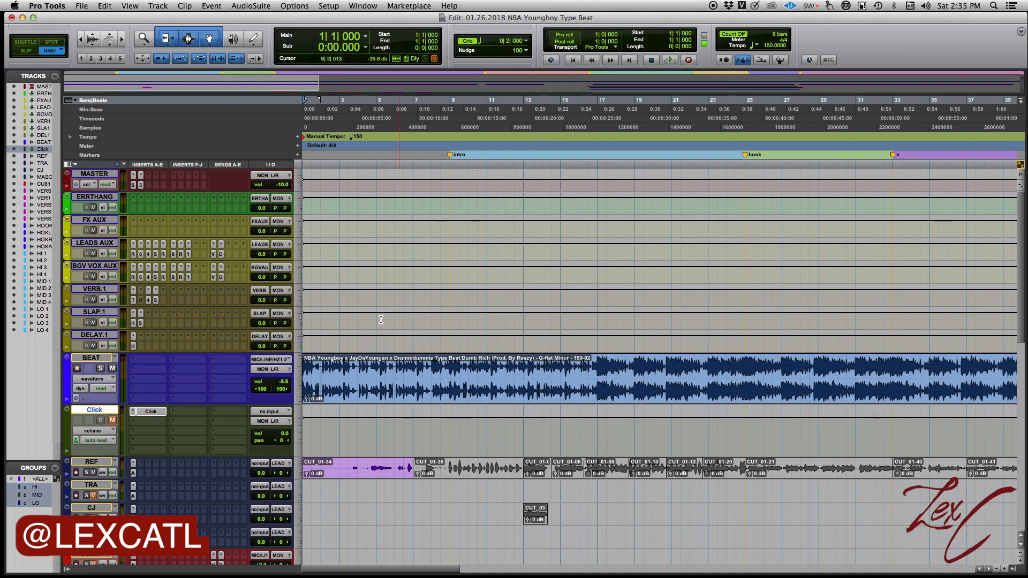
# - Set the countoff length to 2 bars and briefly run playback from the session start
pyautogui.doubleClick(777, 35)
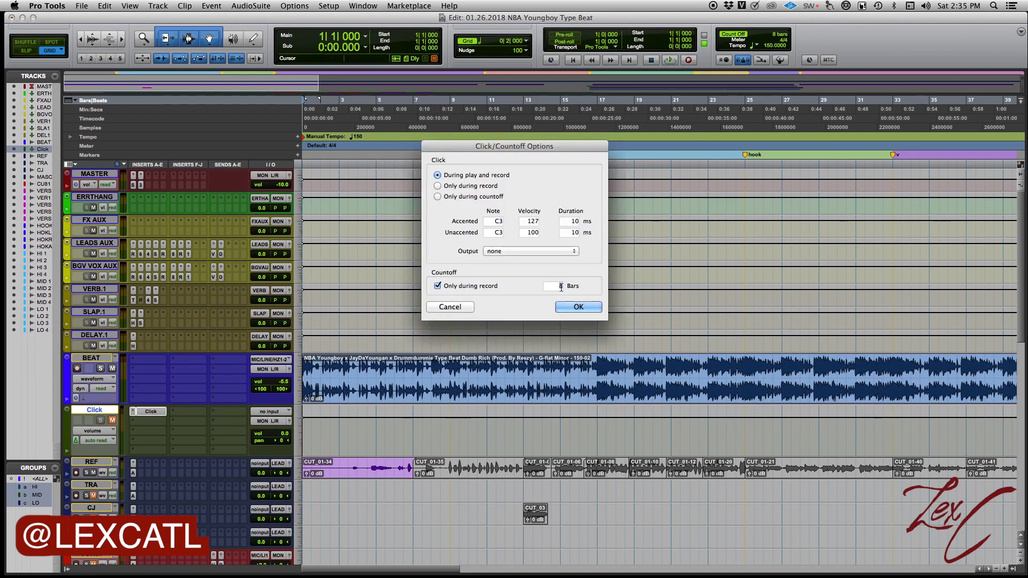
pyautogui.doubleClick(561, 287)
pyautogui.write('2')
pyautogui.click(572, 308)
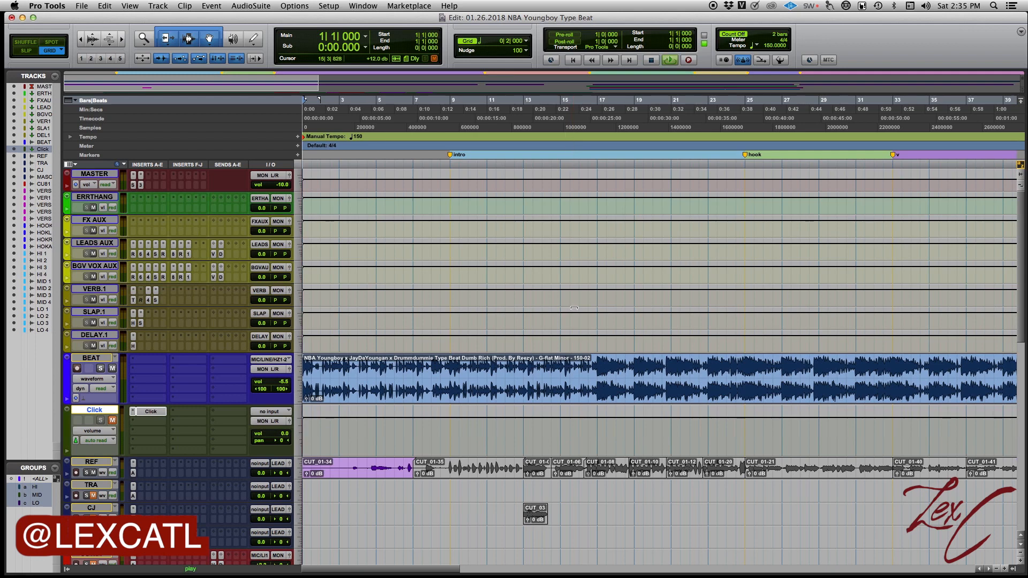
pyautogui.press('space')
pyautogui.press('space')
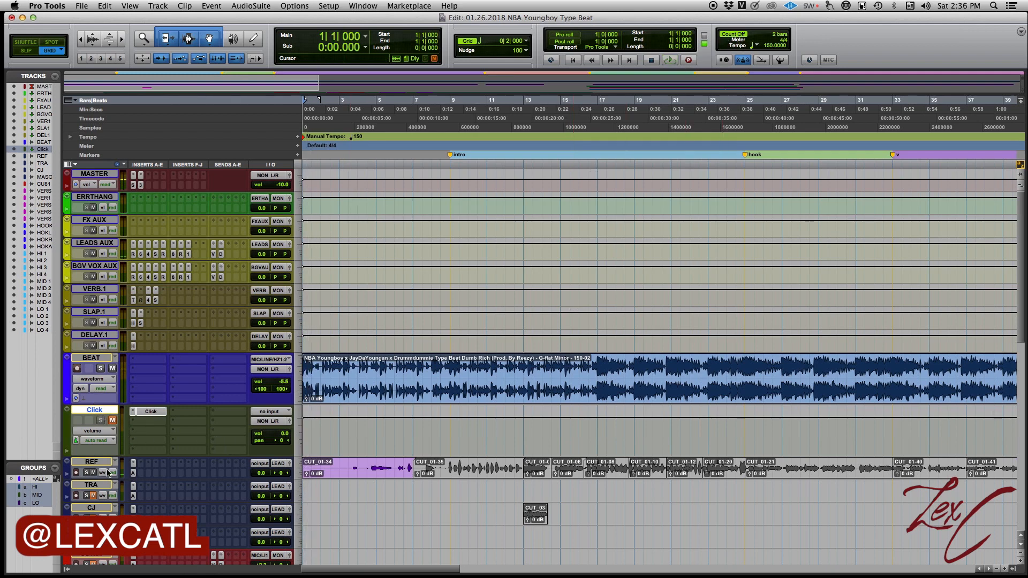
# - Move the CUT.81 track directly below the BEAT track
pyautogui.scroll(-2, 99, 508)
pyautogui.moveTo(99, 509); pyautogui.dragTo(96, 364)
# - Disable the Only during record restriction for the countoff in the Click/Countoff Options
pyautogui.doubleClick(772, 38)
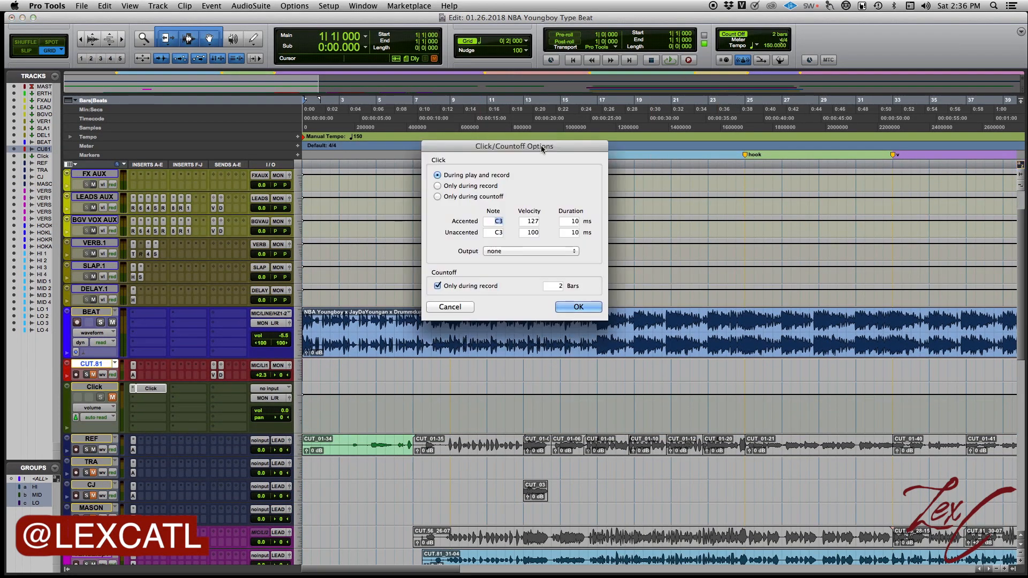
pyautogui.click(438, 286)
pyautogui.click(577, 307)
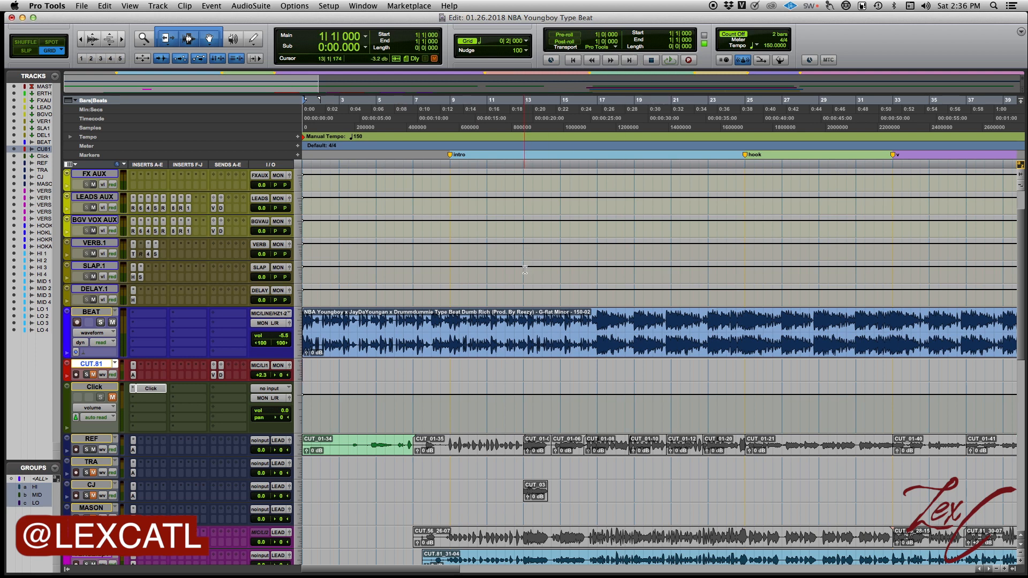
# - Unmute the Click track and play the beat with the countoff from 1|1|000 twice
pyautogui.click(113, 398)
pyautogui.press('space')
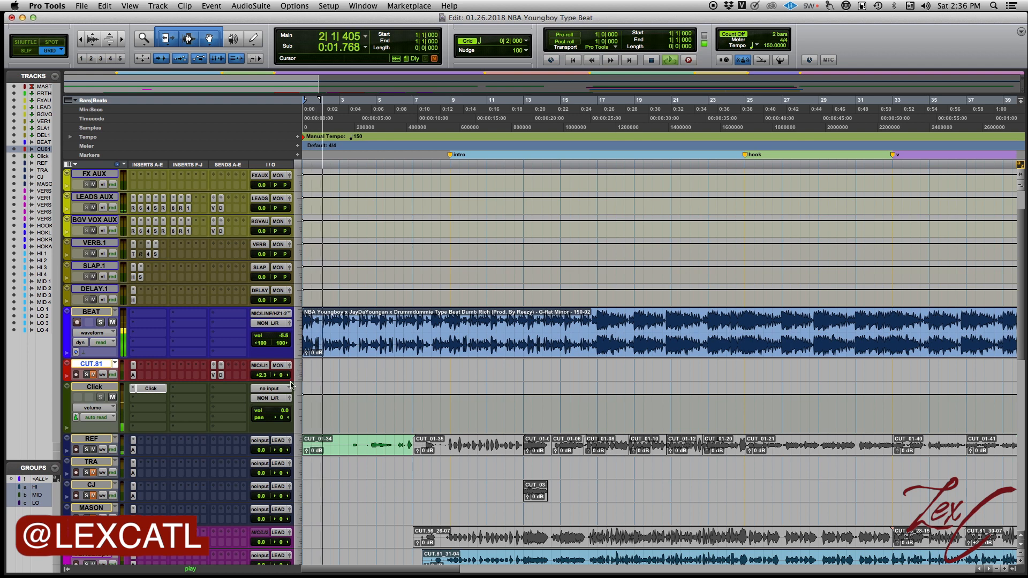
pyautogui.press('space')
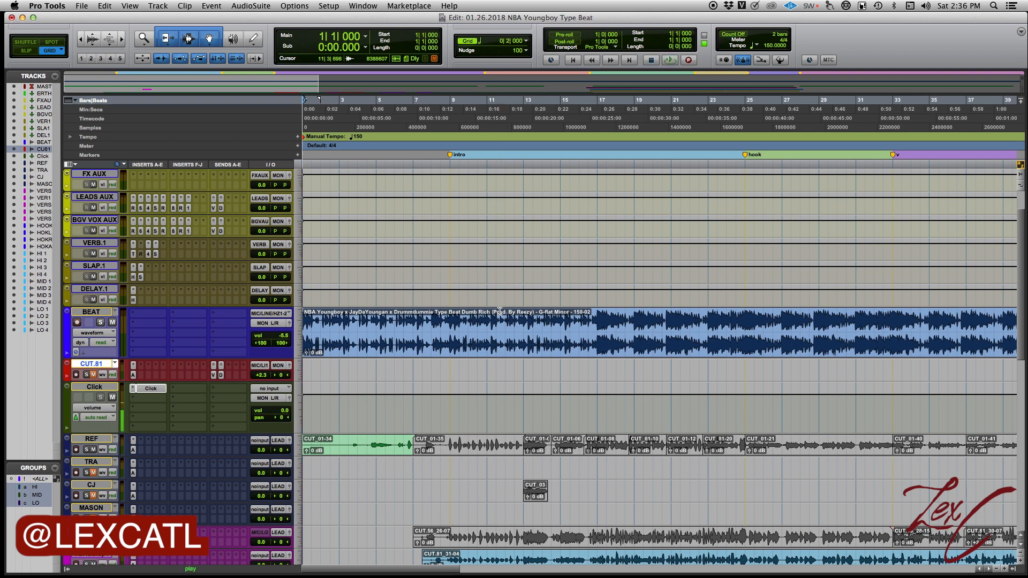
pyautogui.press('space')
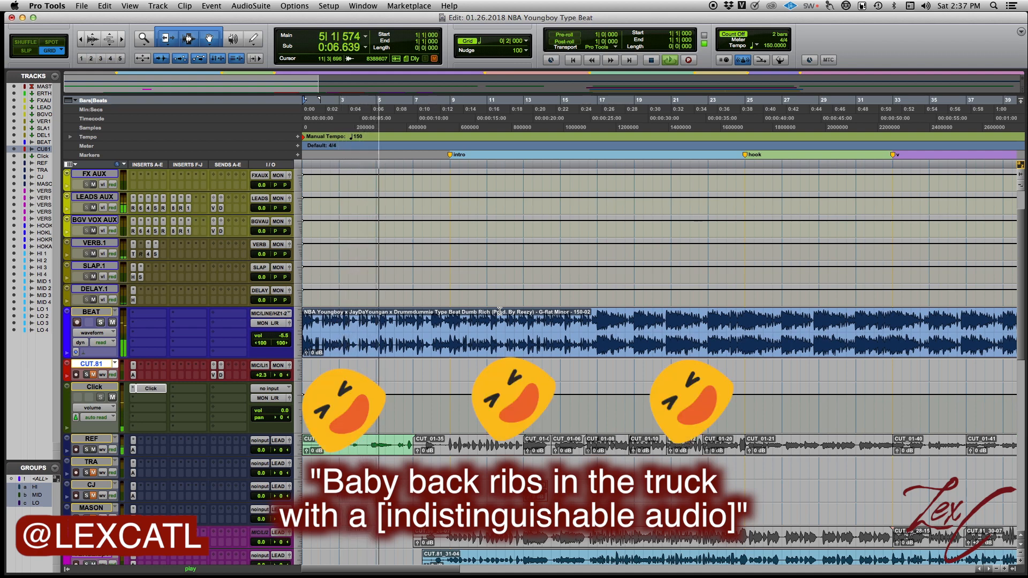
pyautogui.press('space')
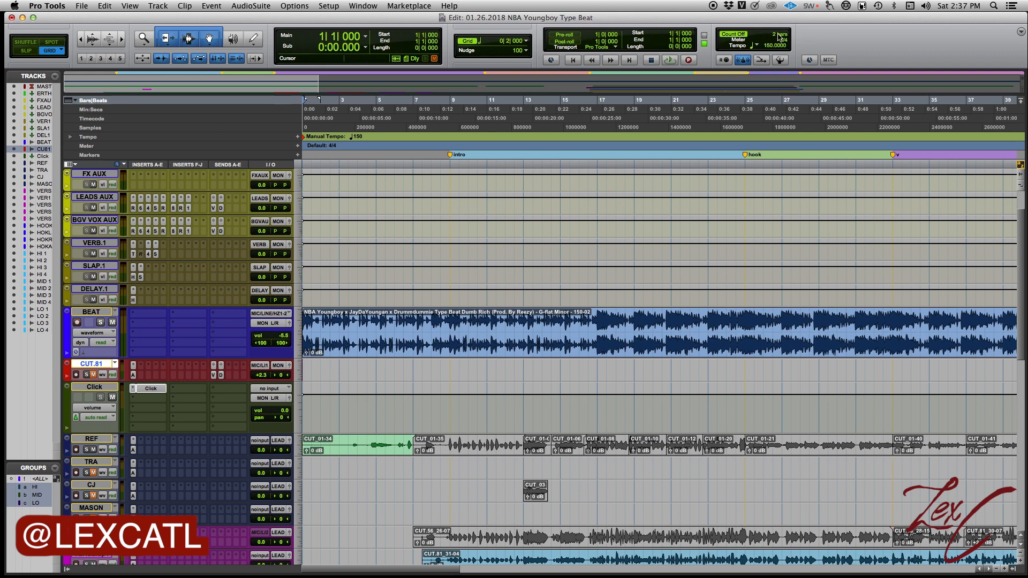
# - Look over the Click/Countoff Options with the dialog moved higher, and close it without changes
pyautogui.doubleClick(779, 37)
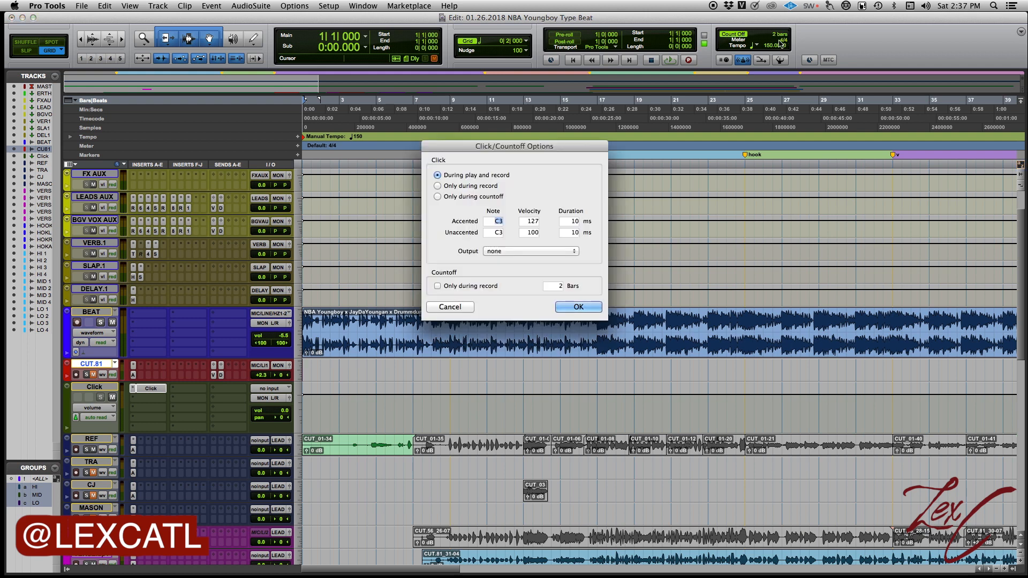
pyautogui.moveTo(552, 151); pyautogui.dragTo(547, 132)
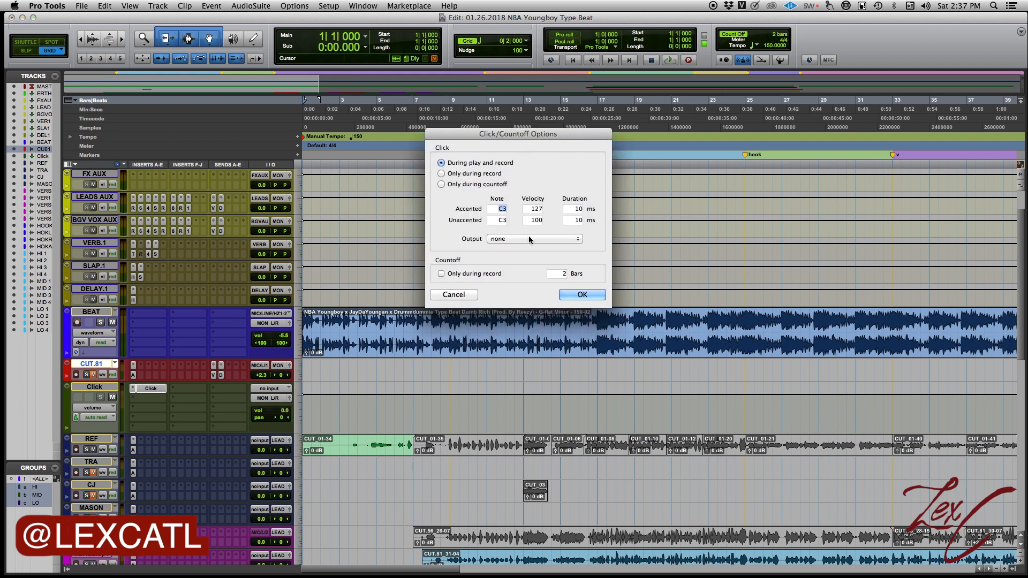
pyautogui.moveTo(521, 133); pyautogui.dragTo(511, 115)
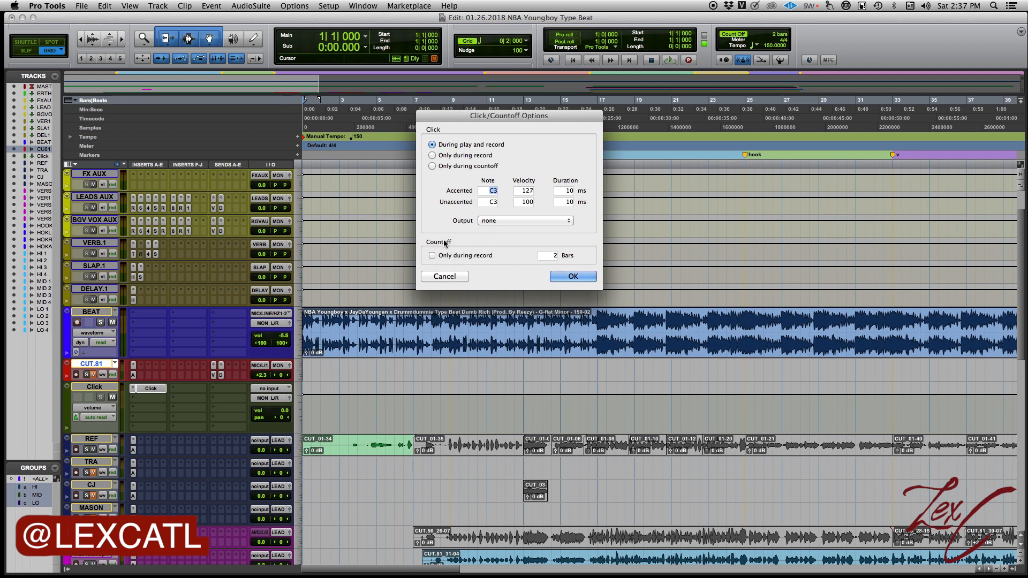
pyautogui.click(446, 277)
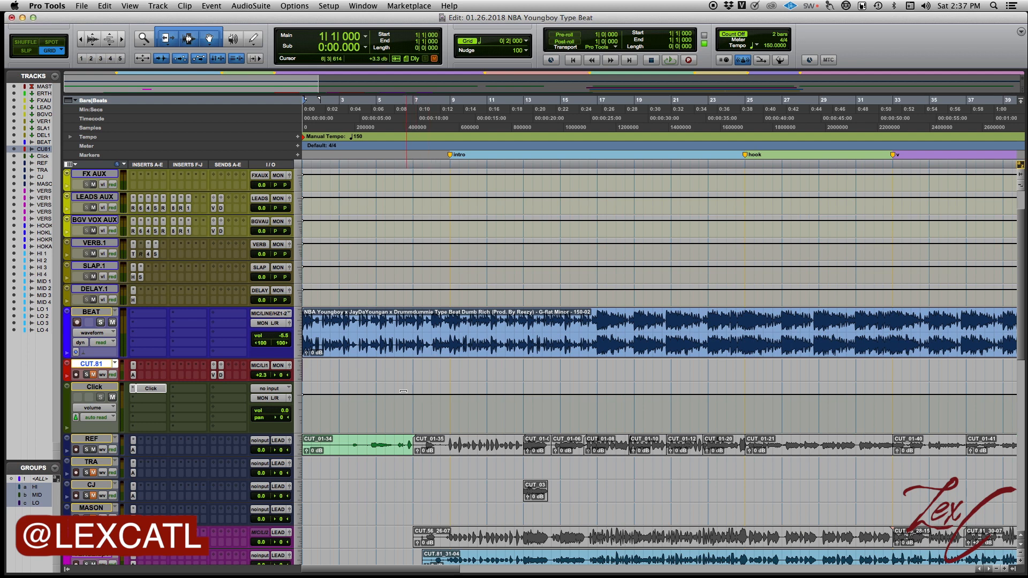
# - Audition the countoff from the session start and from 7|1|000 on the CUT.81 track
pyautogui.press('space')
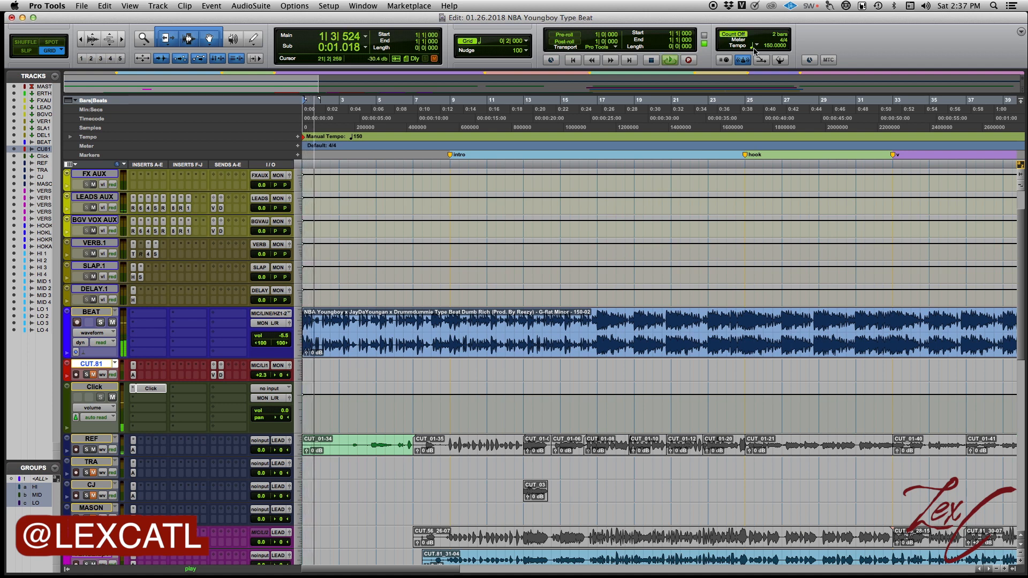
pyautogui.press('space')
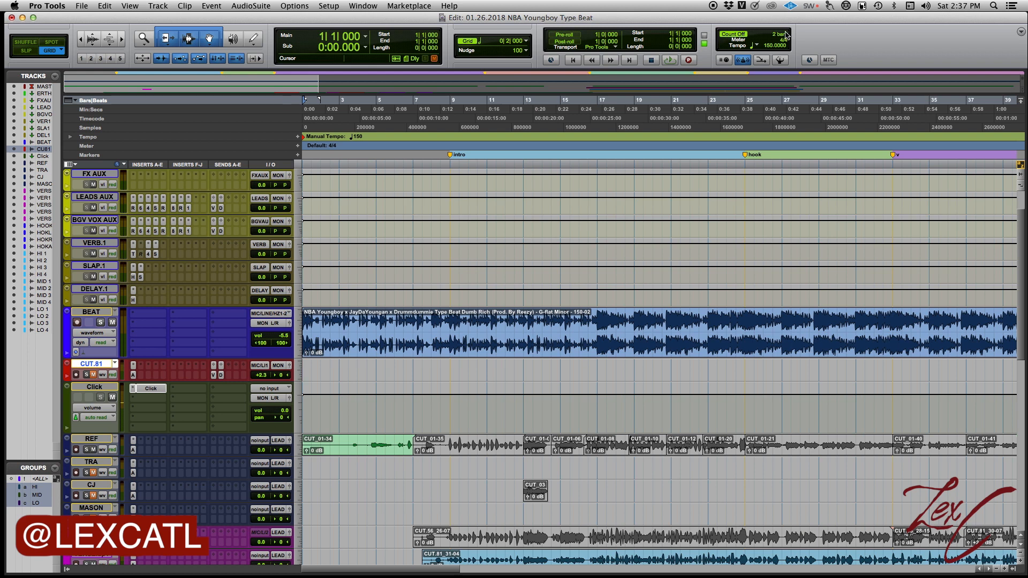
pyautogui.moveTo(415, 317); pyautogui.dragTo(489, 323)
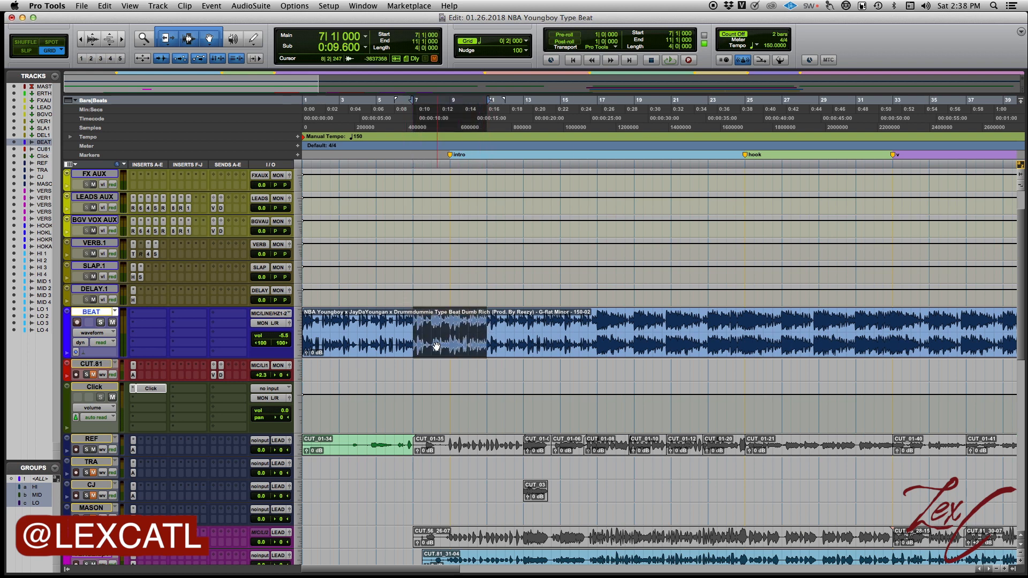
pyautogui.click(418, 365)
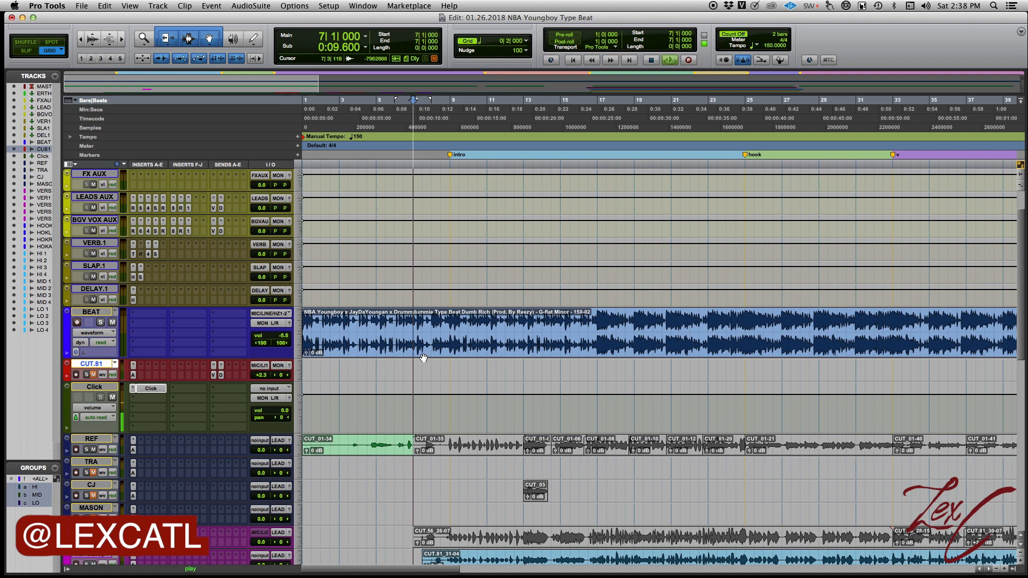
pyautogui.press('space')
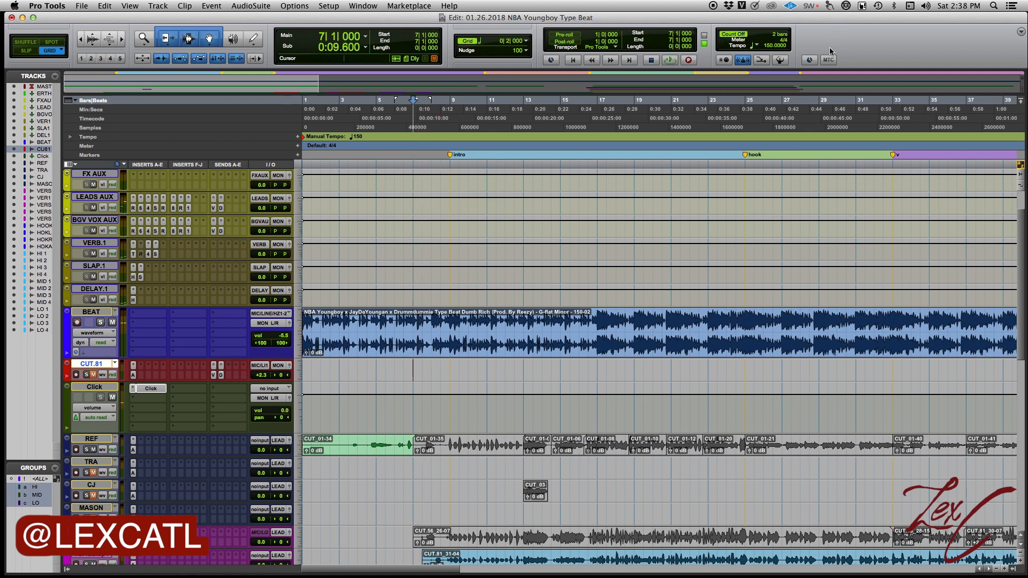
# - Restrict the countoff to Only during record again in the Click/Countoff Options
pyautogui.doubleClick(783, 36)
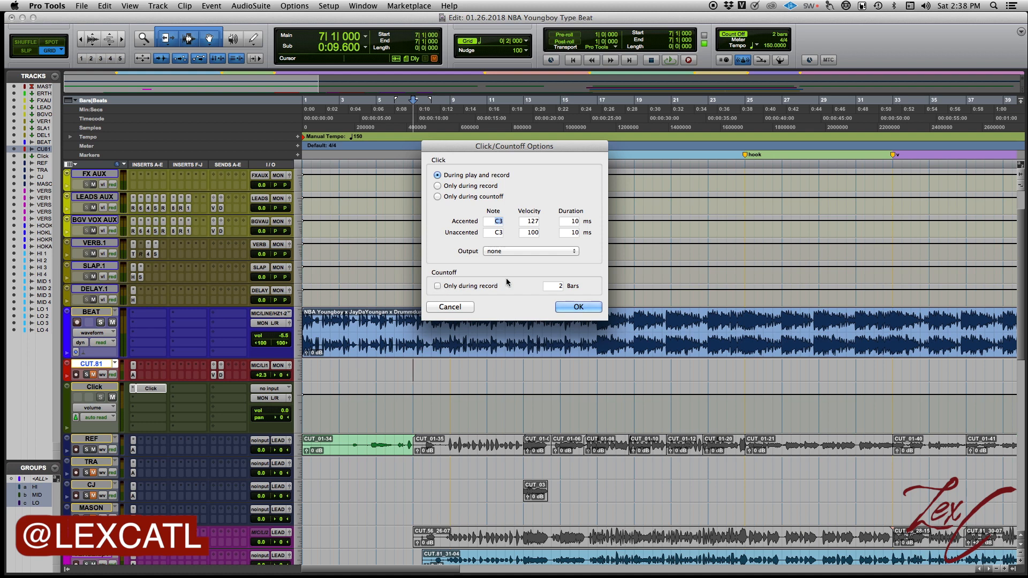
pyautogui.click(438, 286)
pyautogui.click(578, 306)
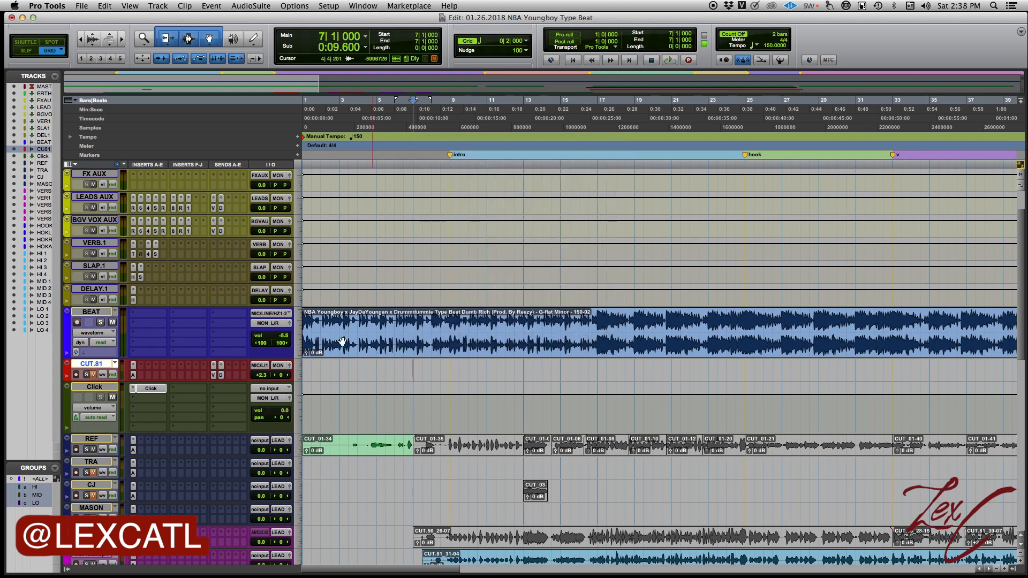
# - Place the playback start at 17|1|000 on the BEAT track and play it with the click
pyautogui.click(415, 316)
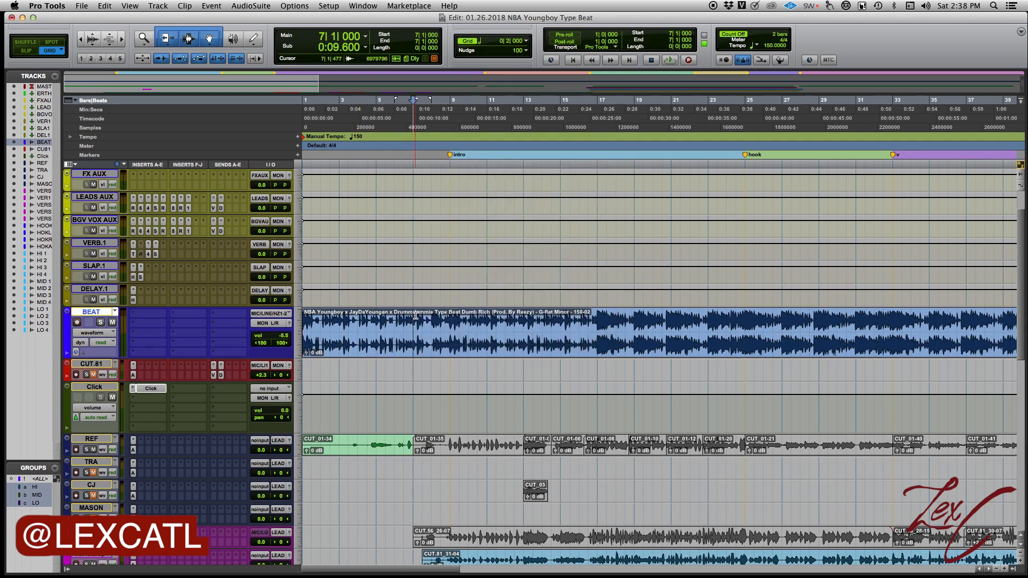
pyautogui.click(597, 320)
pyautogui.press('space')
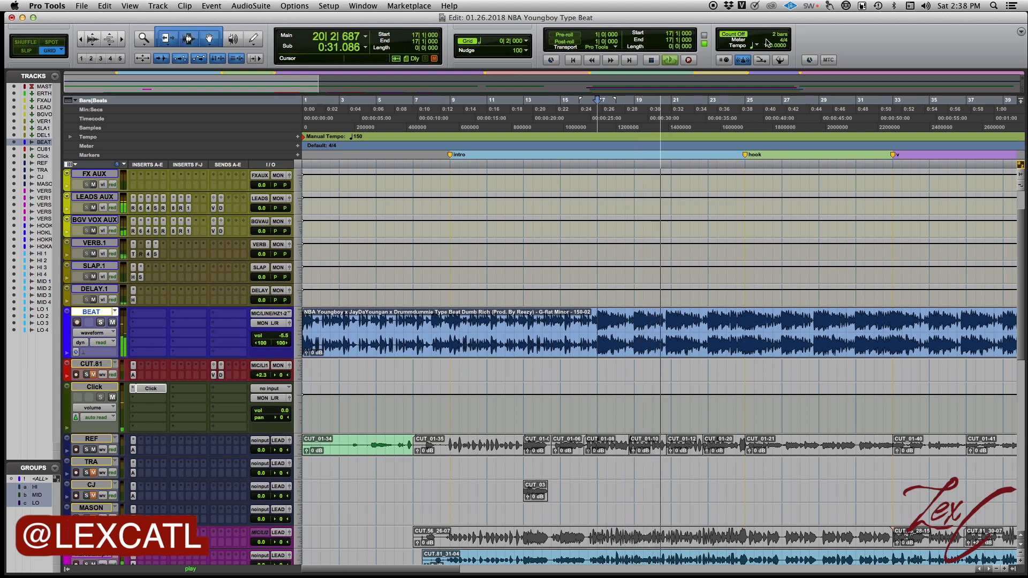
pyautogui.press('space')
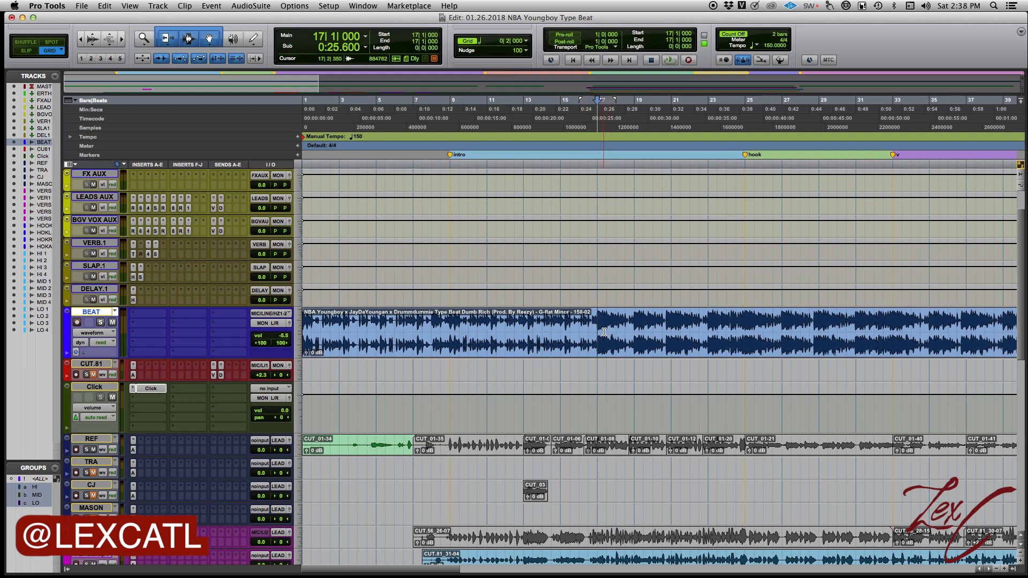
# - Audition the beat from 17|1|000 with the Click track temporarily muted, and unmute it again
pyautogui.click(100, 387)
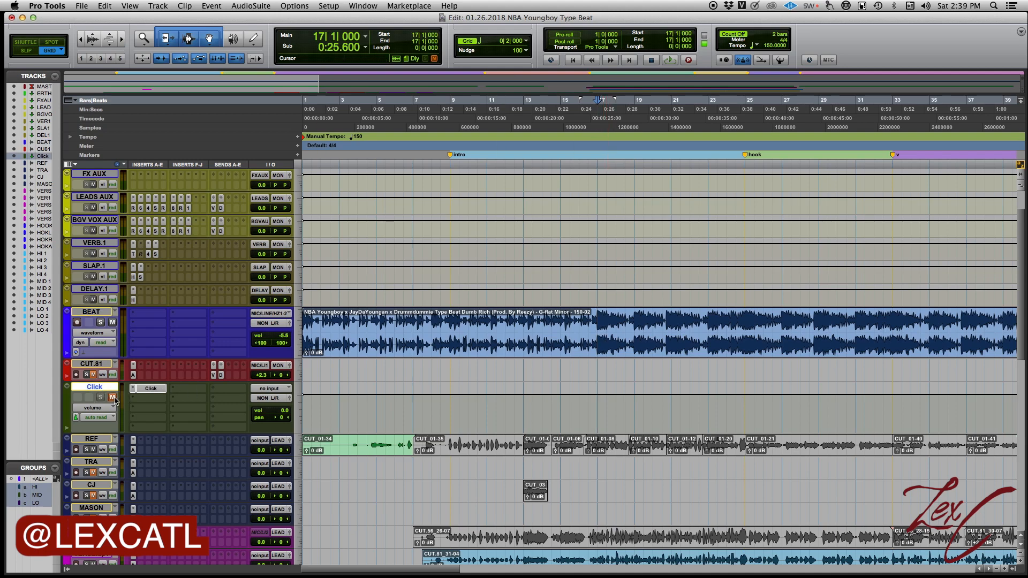
pyautogui.press('space')
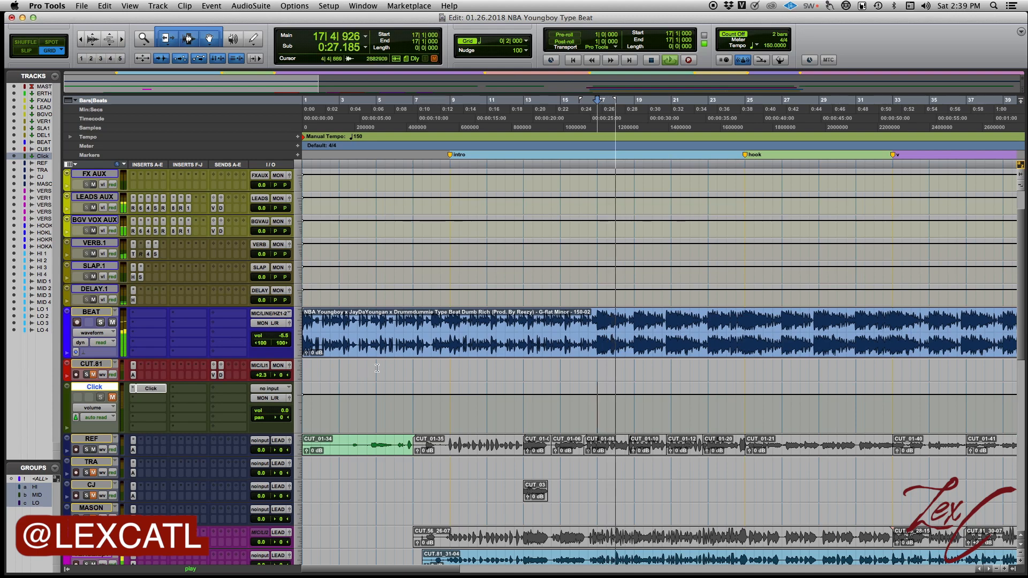
pyautogui.press('space')
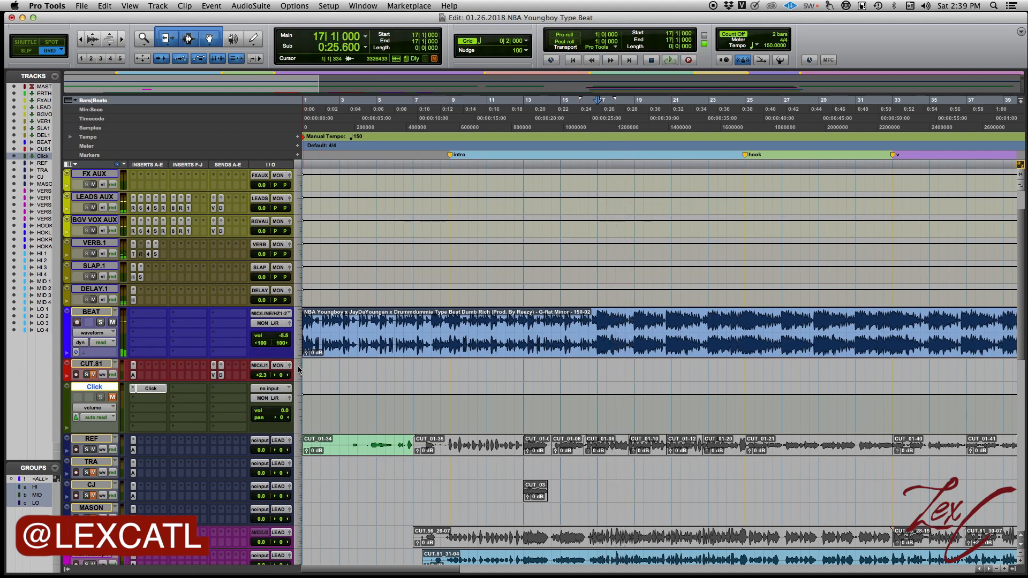
pyautogui.click(112, 397)
# - Set the click to sound Only during record in the Click/Countoff Options
pyautogui.doubleClick(784, 40)
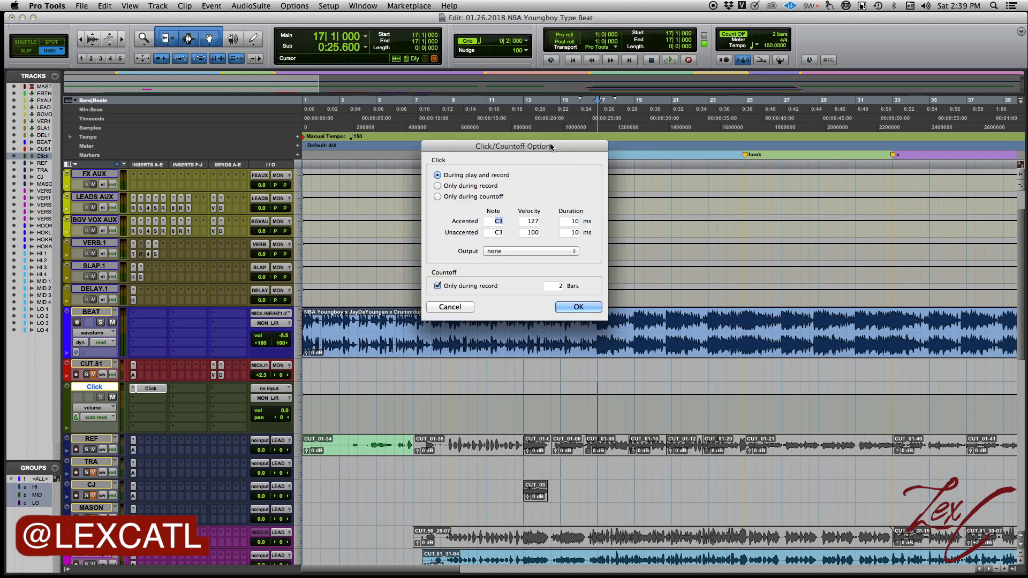
pyautogui.click(437, 186)
pyautogui.click(577, 307)
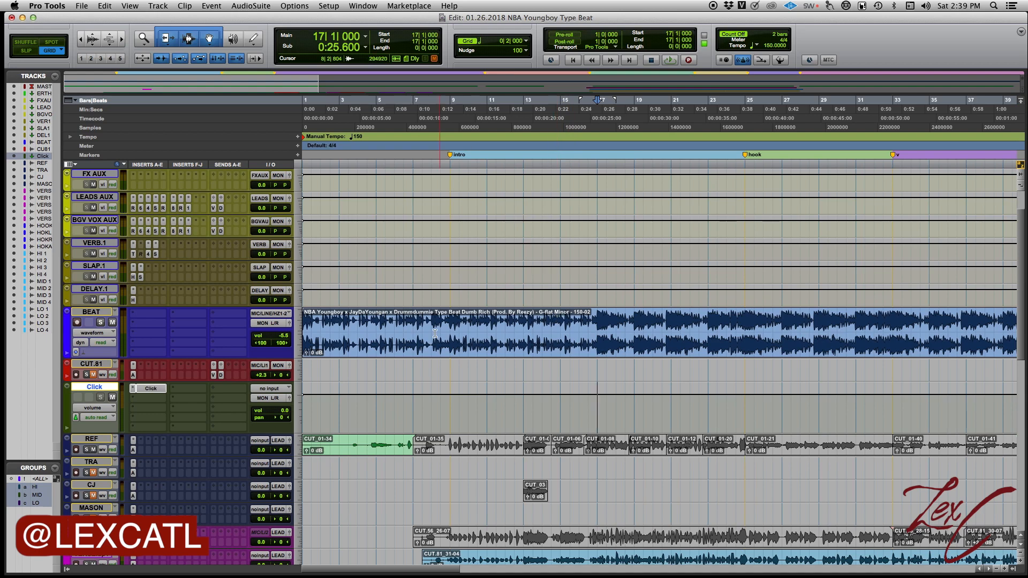
# - Place the playback start at 11|1|000 on the BEAT track and play a short passage to check the click
pyautogui.click(447, 318)
pyautogui.click(488, 316)
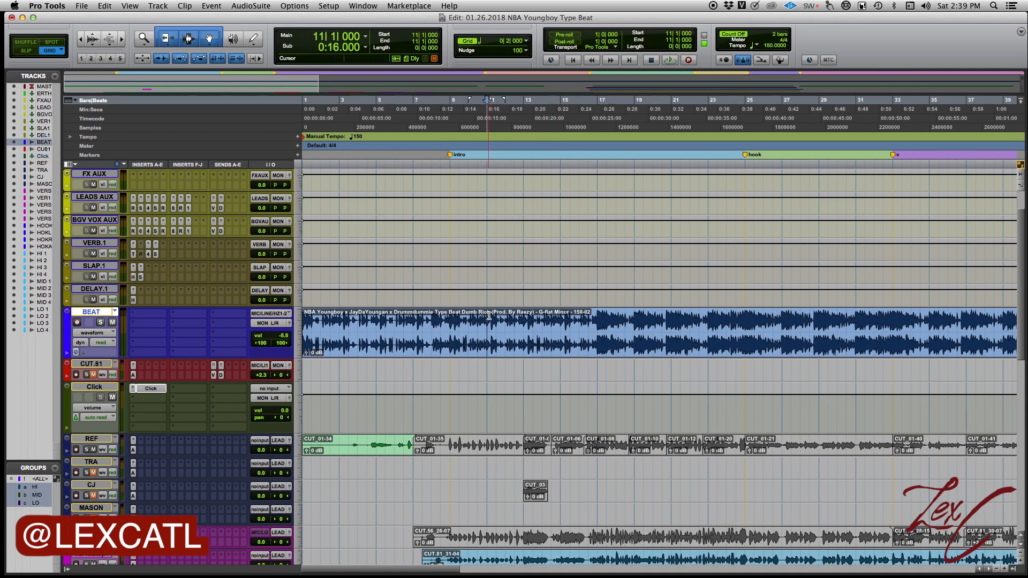
pyautogui.press('space')
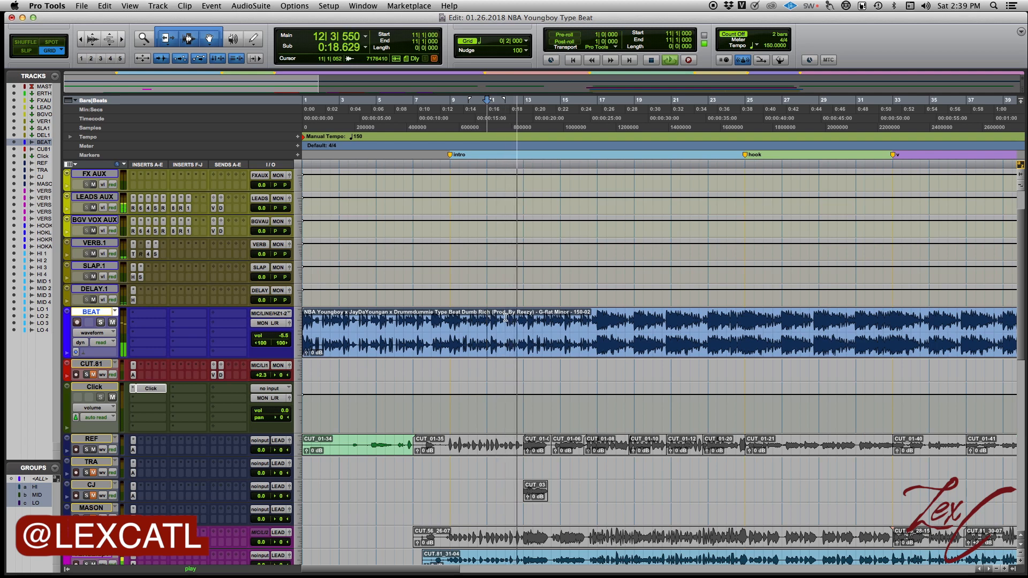
pyautogui.press('space')
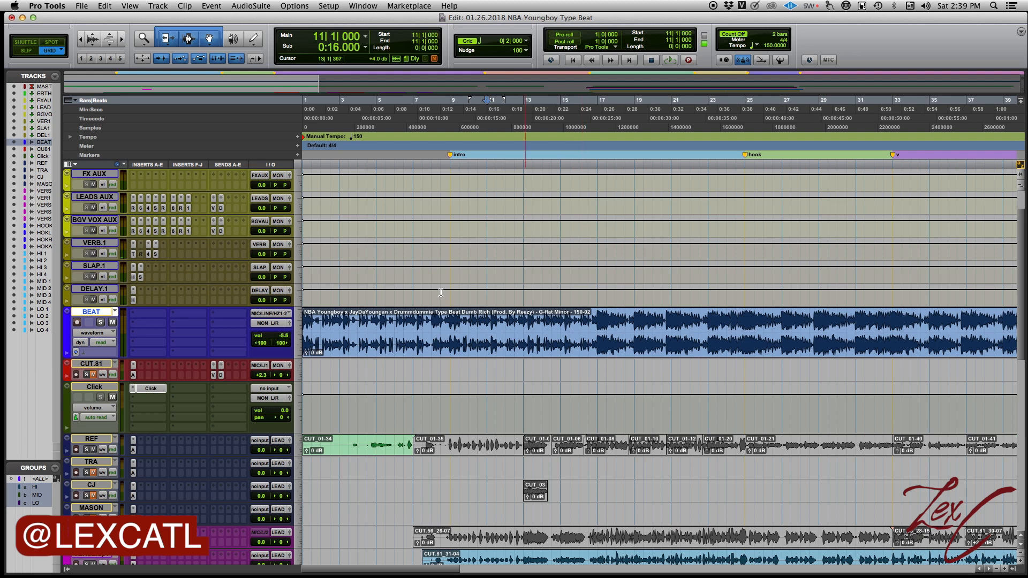
# - Record-enable the CUT.81 track, record a short test take from 11|1|000, and undo the take
pyautogui.click(76, 374)
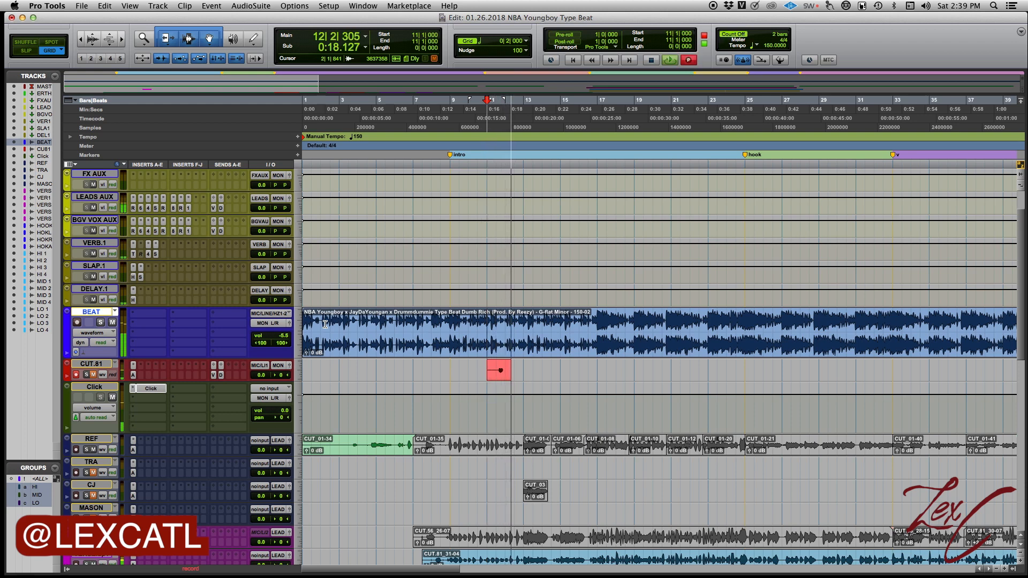
pyautogui.press('space')
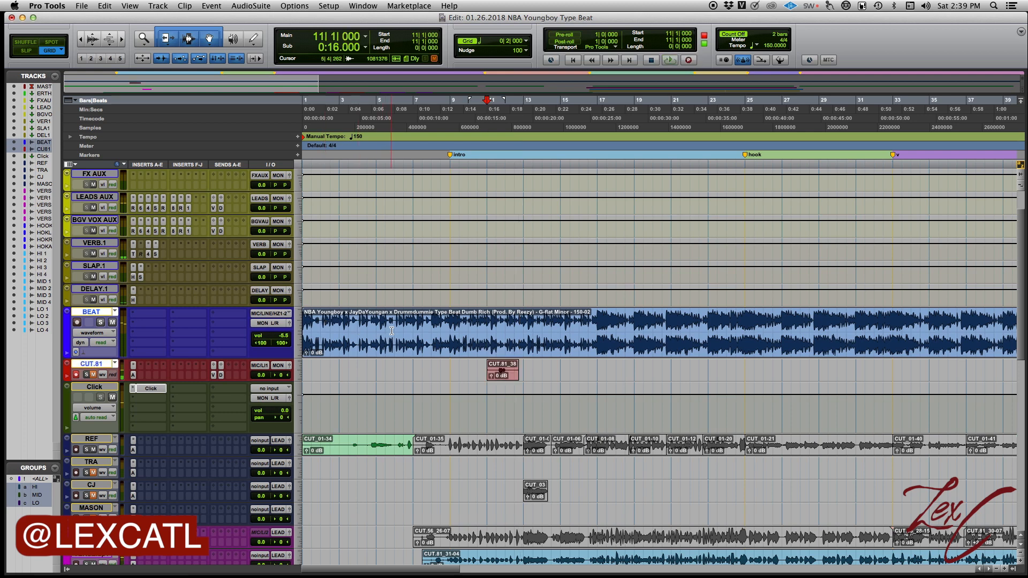
pyautogui.press('super+z')
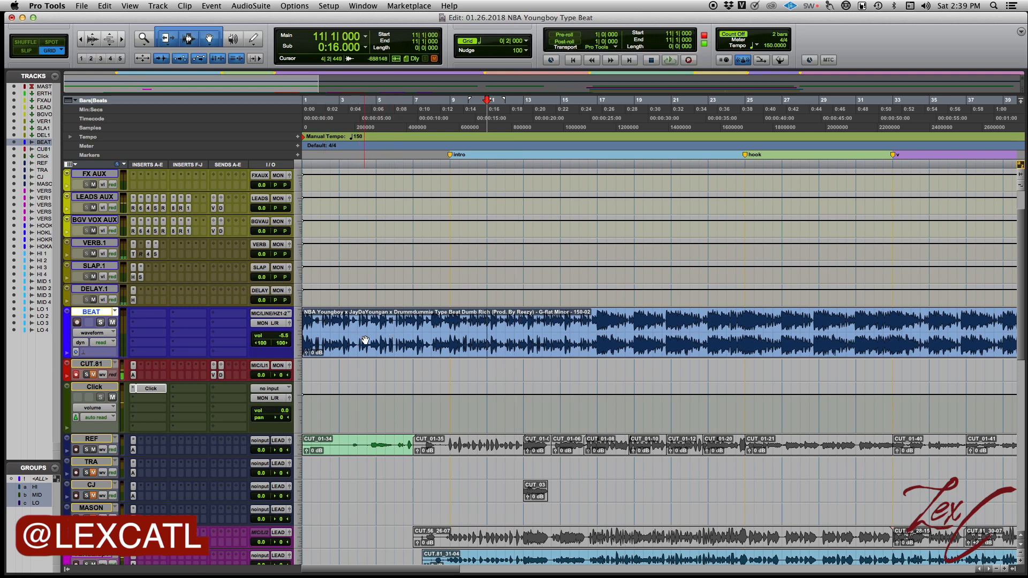
# - Change the click setting to During play and record in the Click/Countoff Options
pyautogui.doubleClick(769, 36)
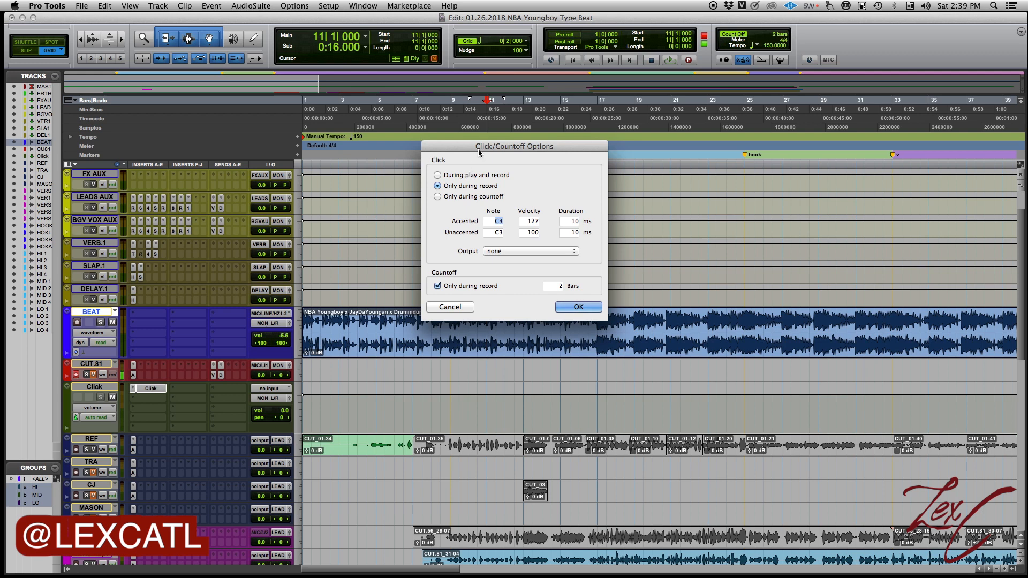
pyautogui.moveTo(479, 152); pyautogui.dragTo(485, 129)
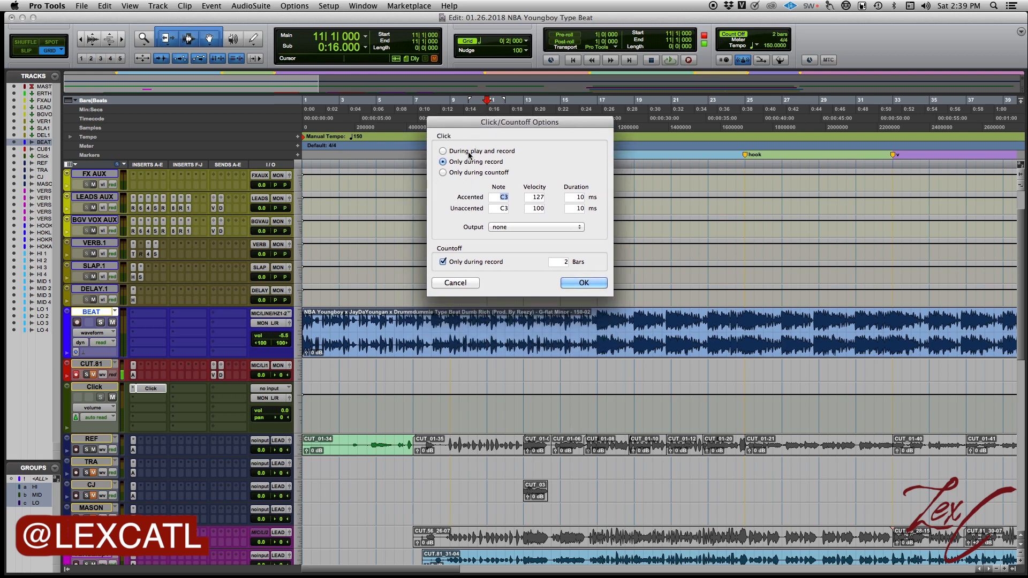
pyautogui.click(444, 151)
pyautogui.click(585, 283)
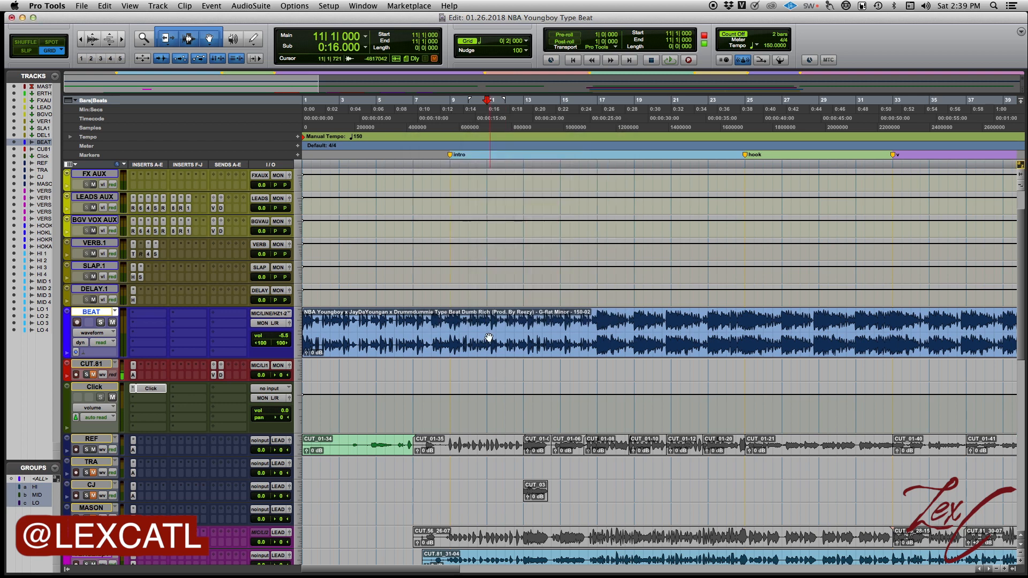
# - Test the click from 11|1|000 in playback and in a short CUT.81 recording, and undo the recorded take
pyautogui.press('space')
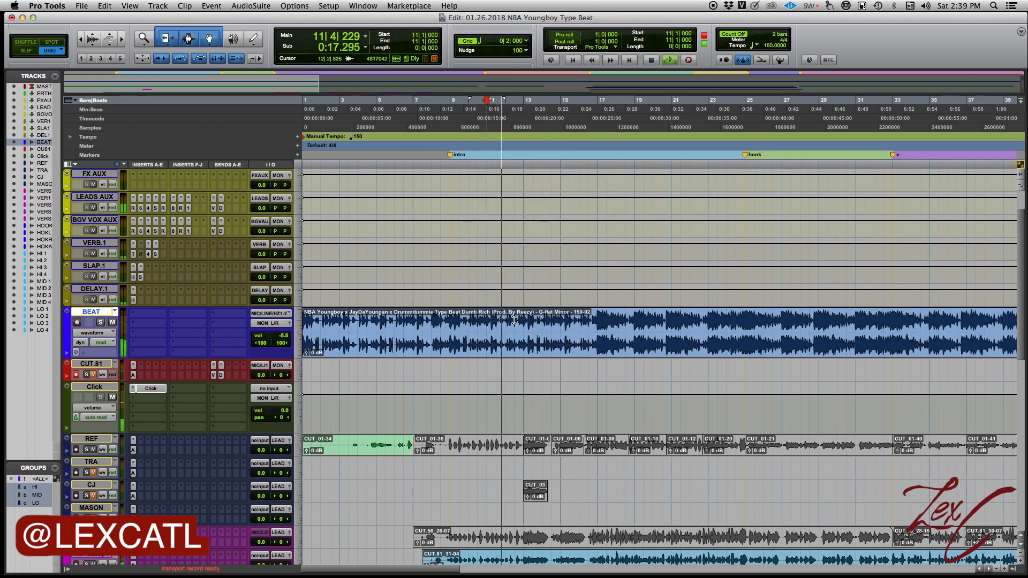
pyautogui.press('space')
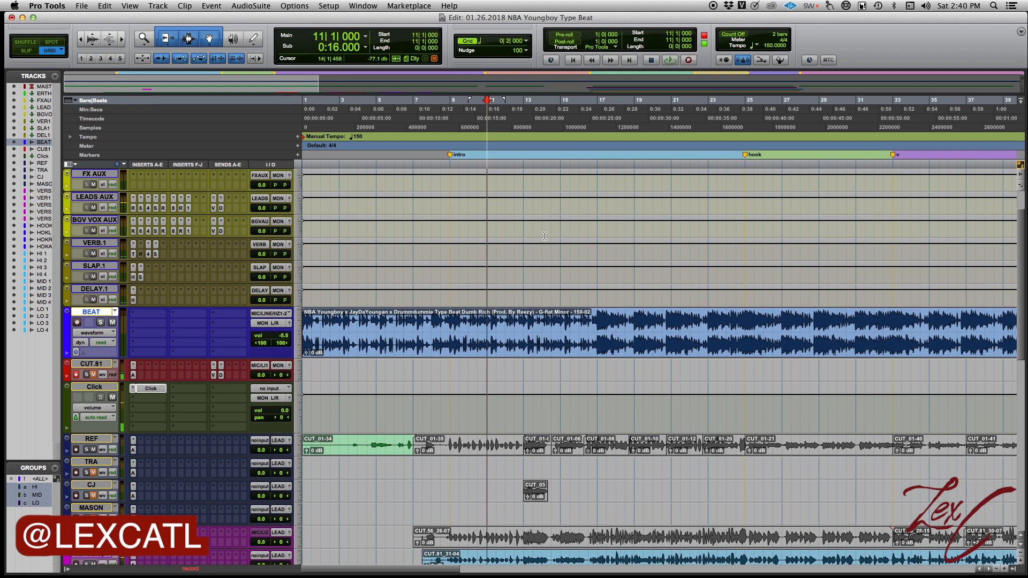
pyautogui.press('super+space')
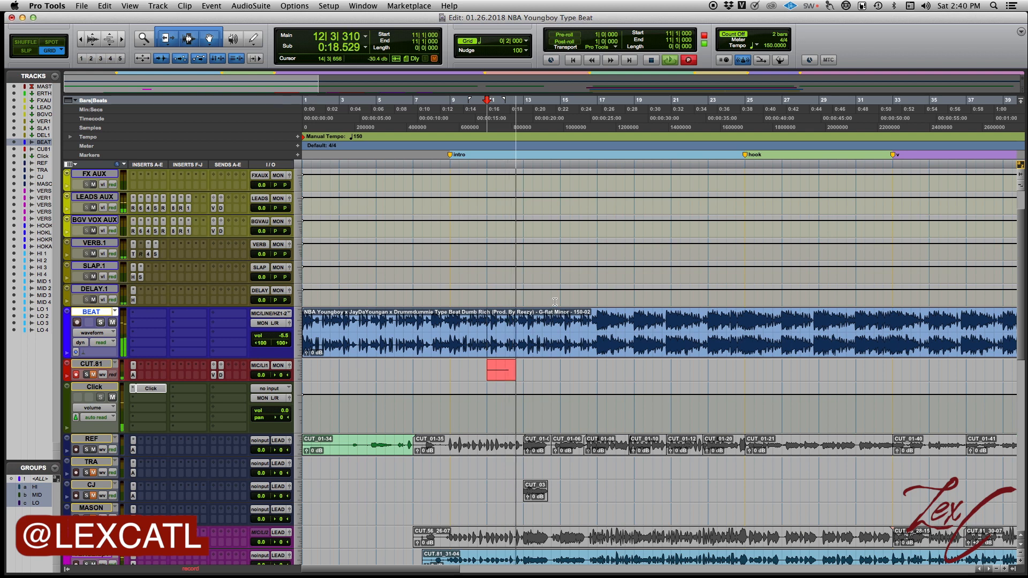
pyautogui.press('space')
pyautogui.press('super+z')
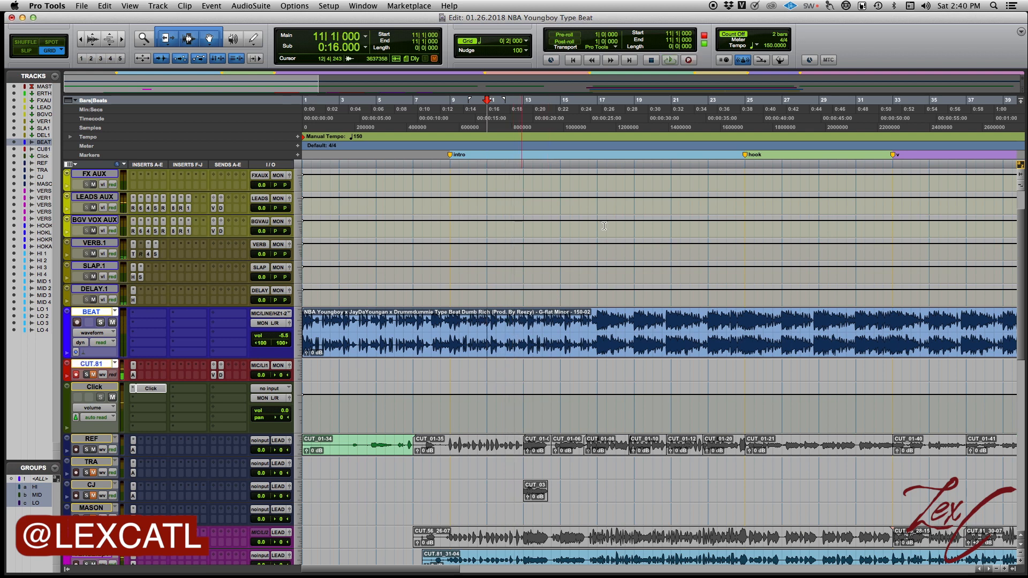
# - Switch the click back to Only during record in the Click/Countoff Options
pyautogui.doubleClick(780, 36)
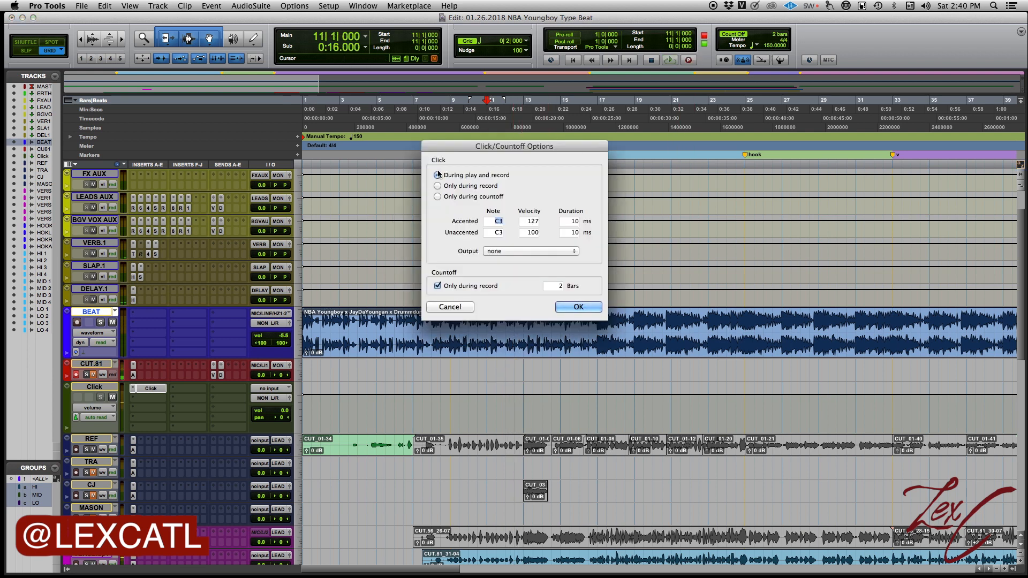
pyautogui.moveTo(466, 145); pyautogui.dragTo(504, 118)
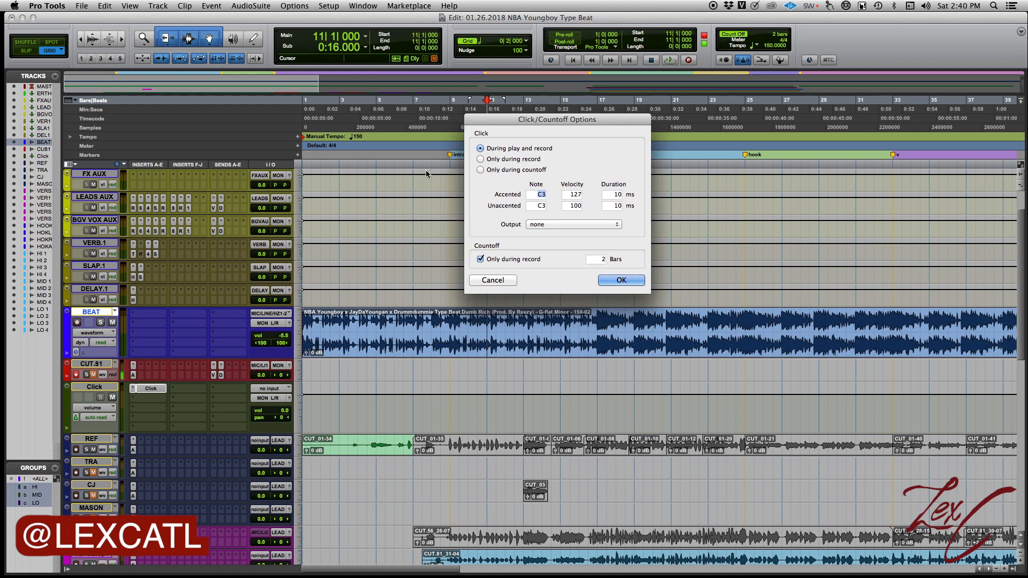
pyautogui.click(480, 159)
pyautogui.click(628, 281)
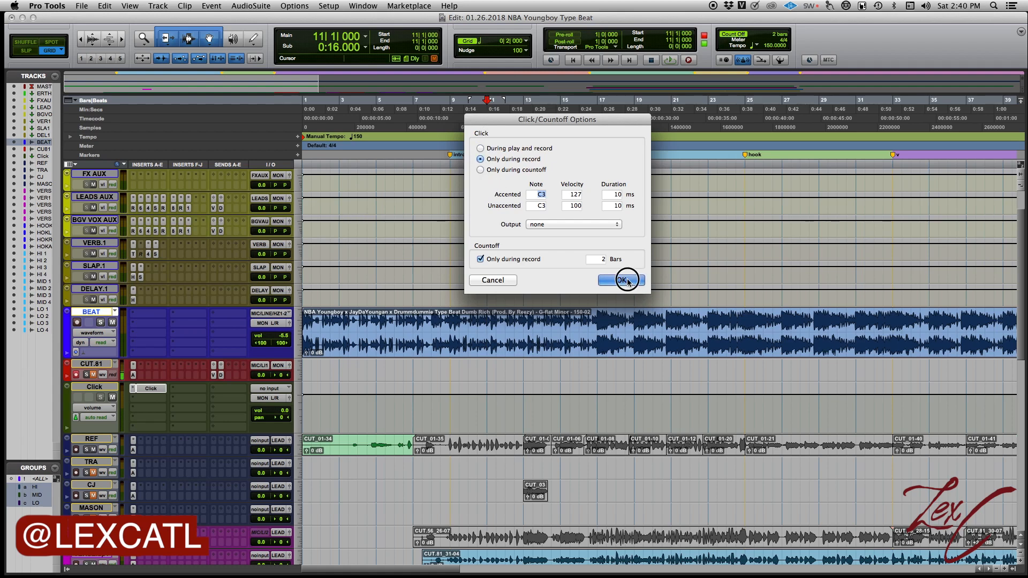
# - Test the click from 9|1|000 in playback and in a short CUT.81 recording, and undo the recorded take
pyautogui.click(451, 316)
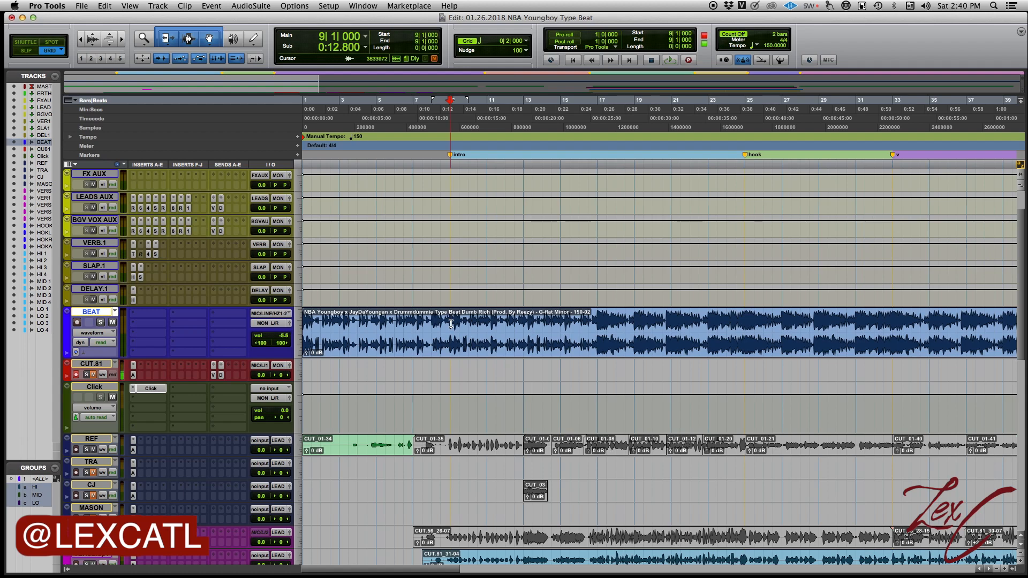
pyautogui.press('space')
pyautogui.press('space')
pyautogui.press('space')
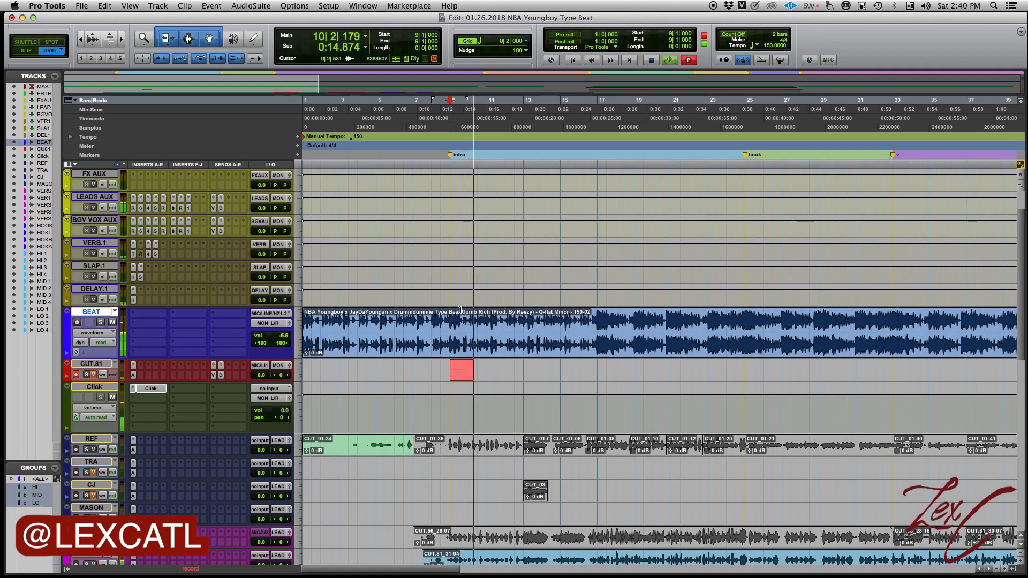
pyautogui.press('space')
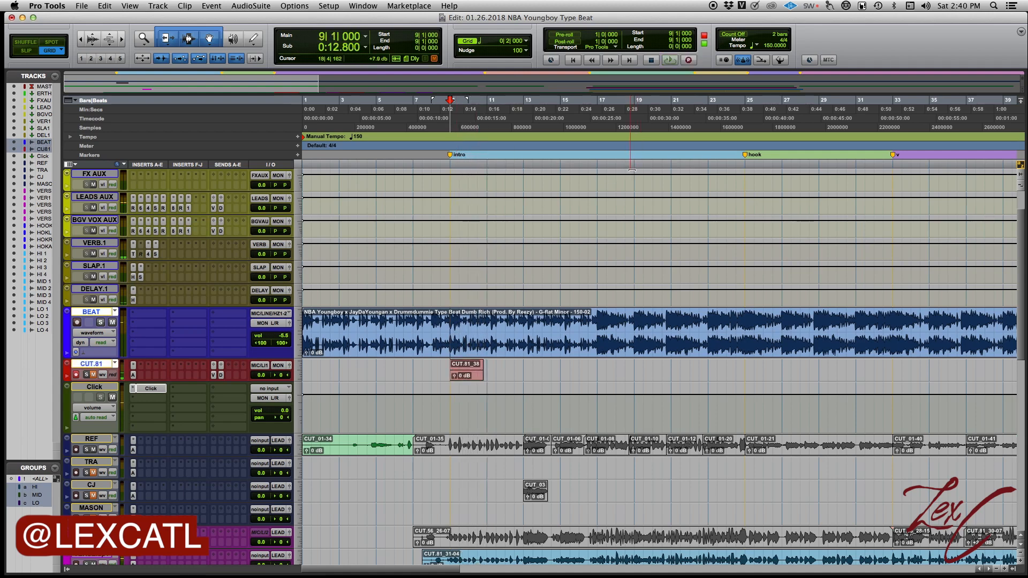
pyautogui.press('super+z')
# - Dismiss the Meter Change dialog and set the click to Only during countoff in the Click/Countoff Options
pyautogui.click(779, 38)
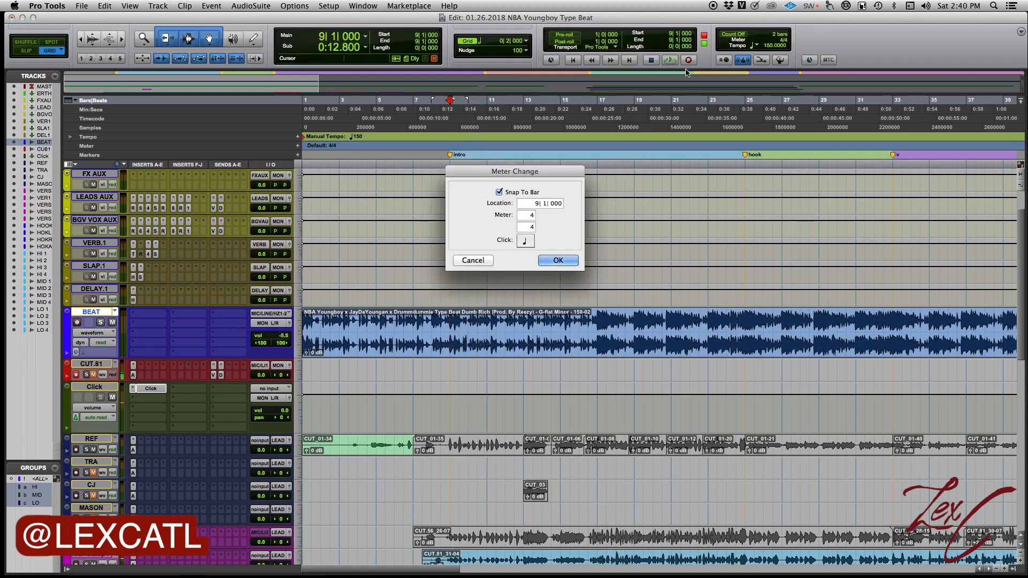
pyautogui.click(470, 260)
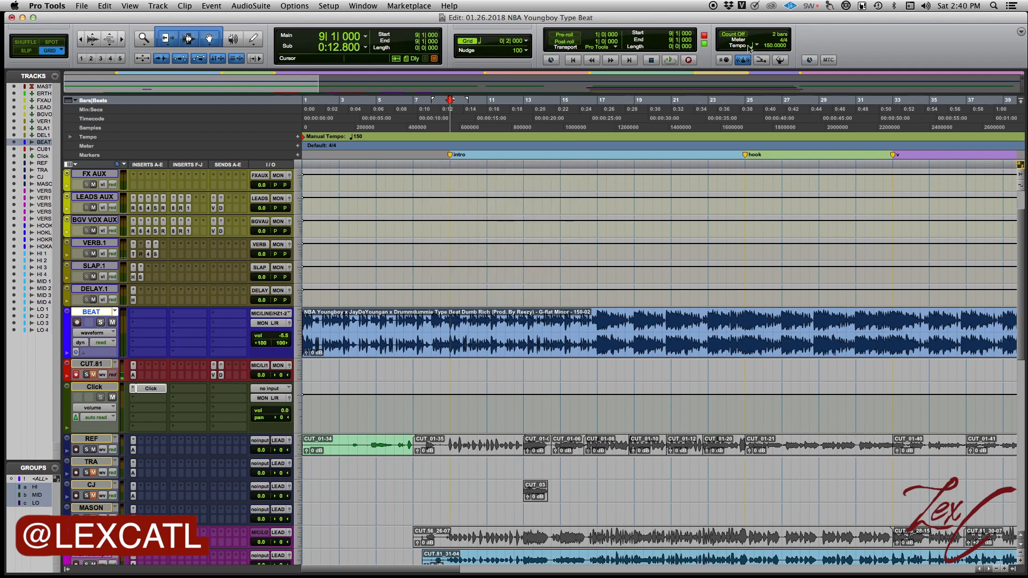
pyautogui.doubleClick(778, 35)
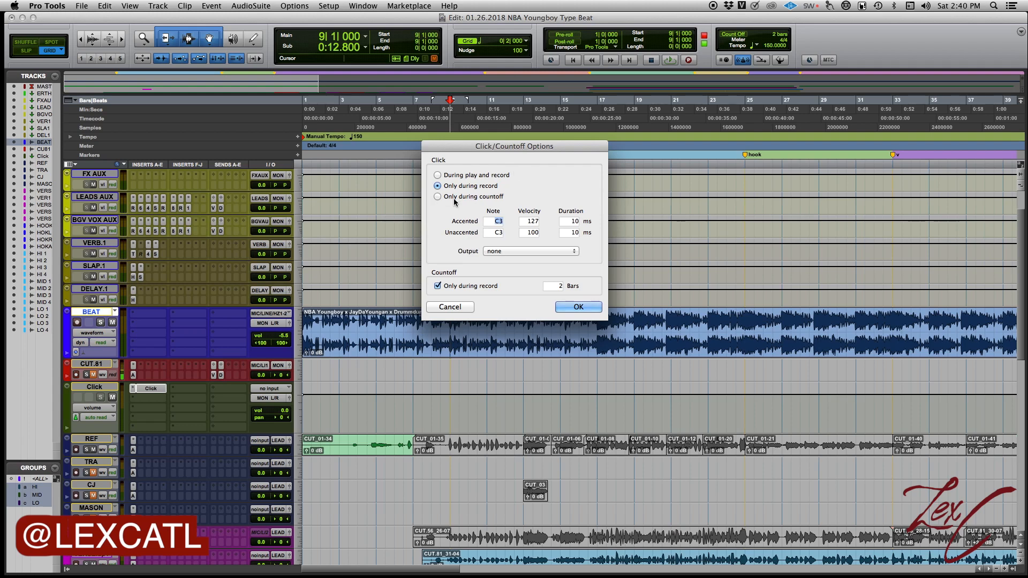
pyautogui.click(437, 196)
pyautogui.click(578, 307)
# - Return to the session start, record a short test take with countoff on the CUT.81 track, and undo it
pyautogui.press('Return')
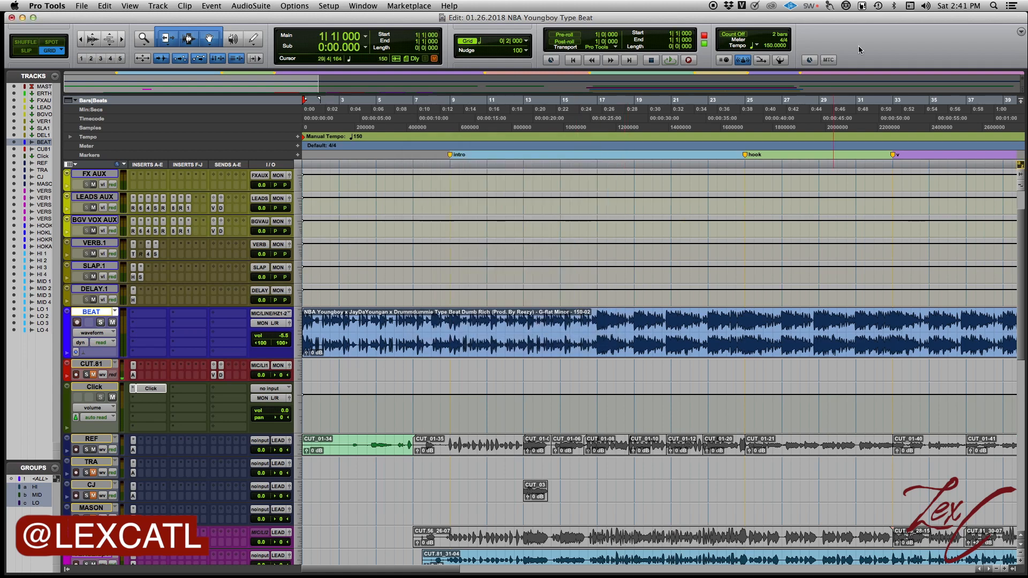
pyautogui.click(737, 35)
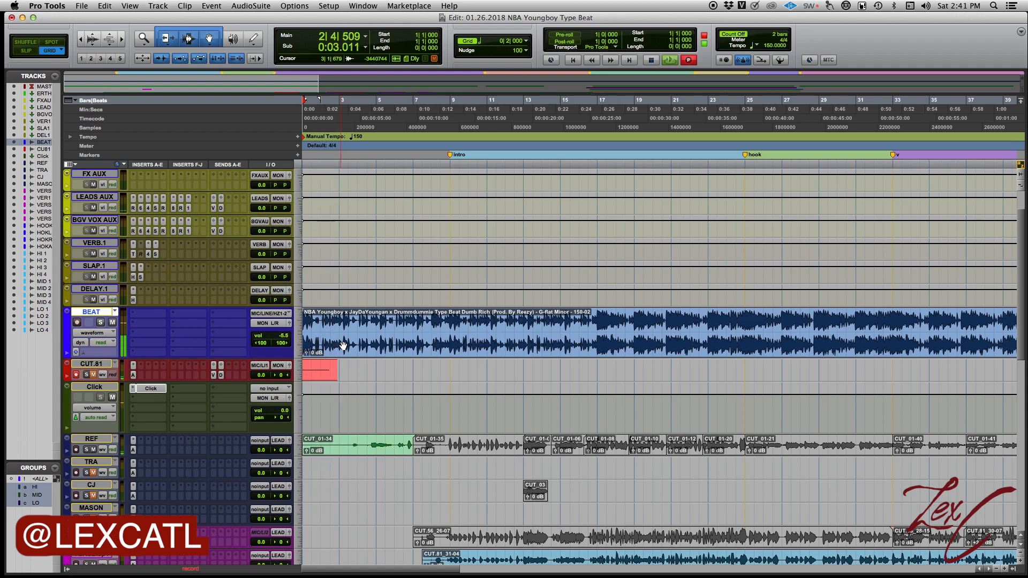
pyautogui.press('space')
pyautogui.press('super+z')
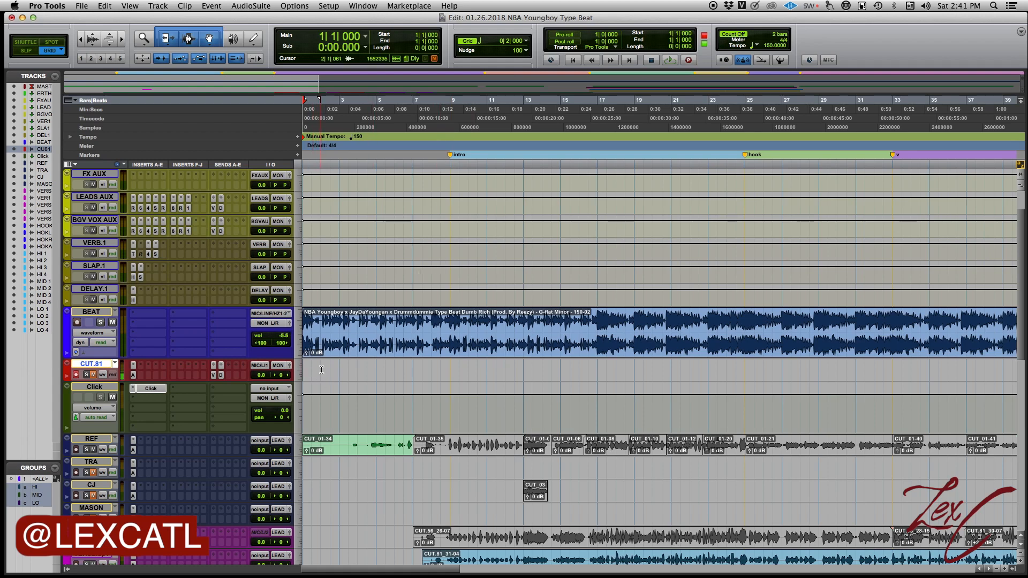
# - Move the beat clip on the BEAT track so that it starts at 3|1|000
pyautogui.click(332, 351)
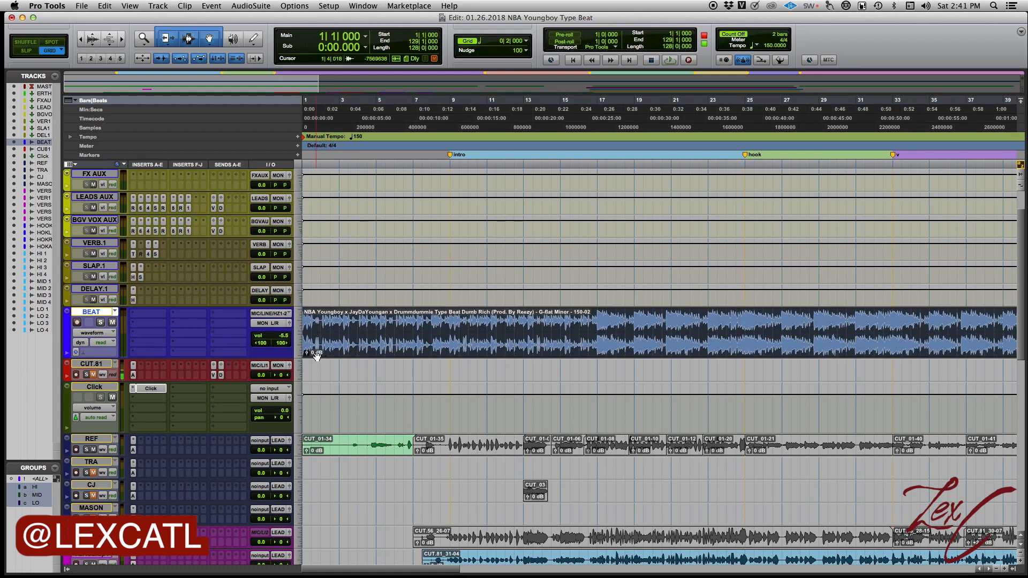
pyautogui.moveTo(313, 353); pyautogui.dragTo(350, 353)
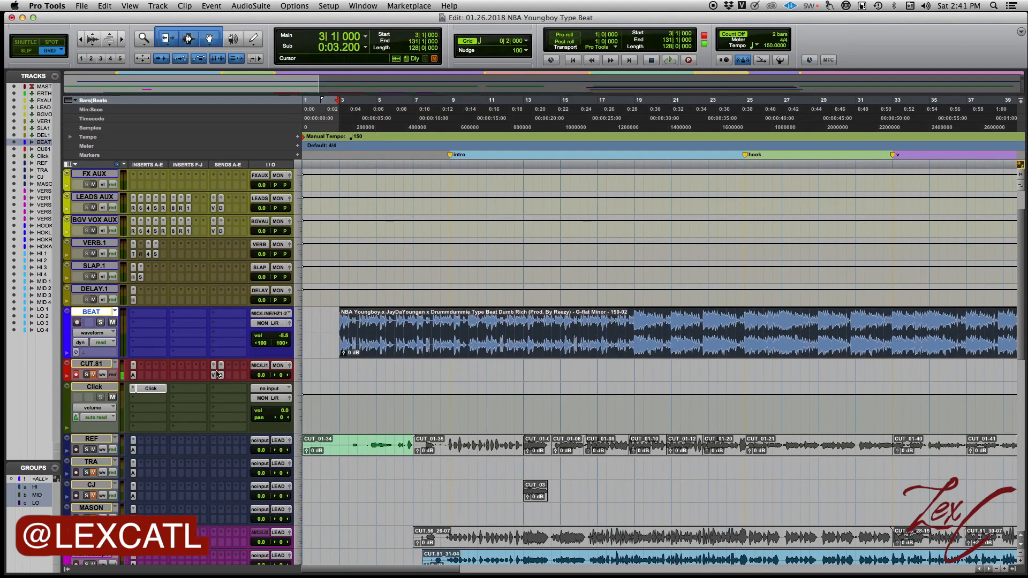
# - Restore the Smart Tool, solo the Click track, and start playback from 3|1|000
pyautogui.click(209, 39)
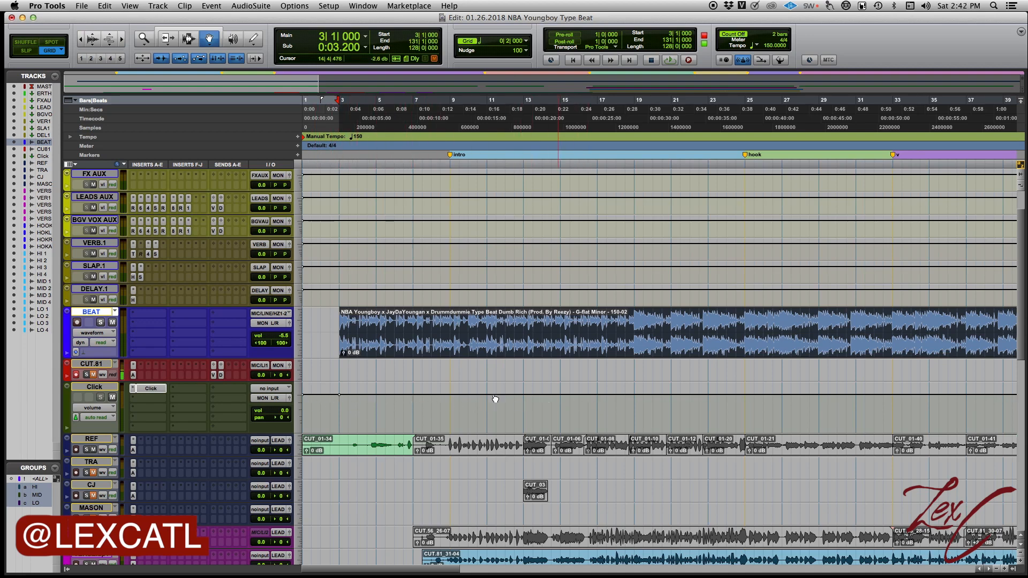
pyautogui.press('super+7')
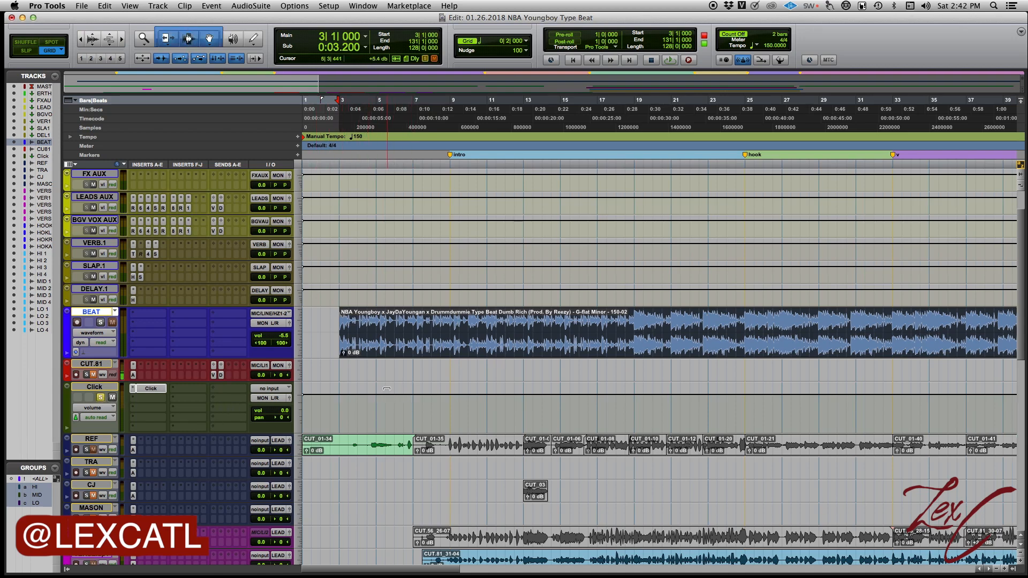
pyautogui.press('space')
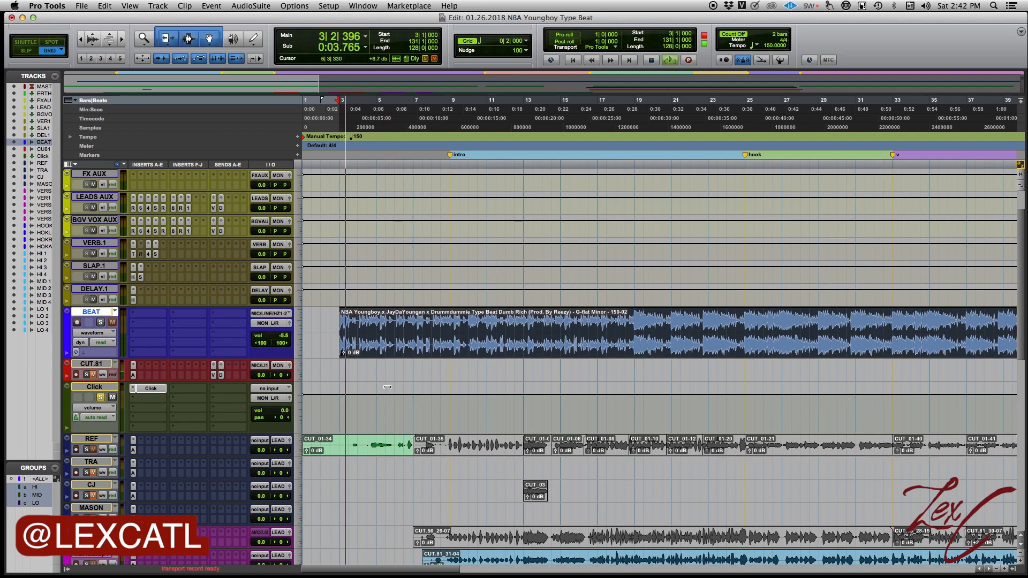
# - Set the click to During play and record in the Click/Countoff Options and restart playback from 3|1|000
pyautogui.press('space')
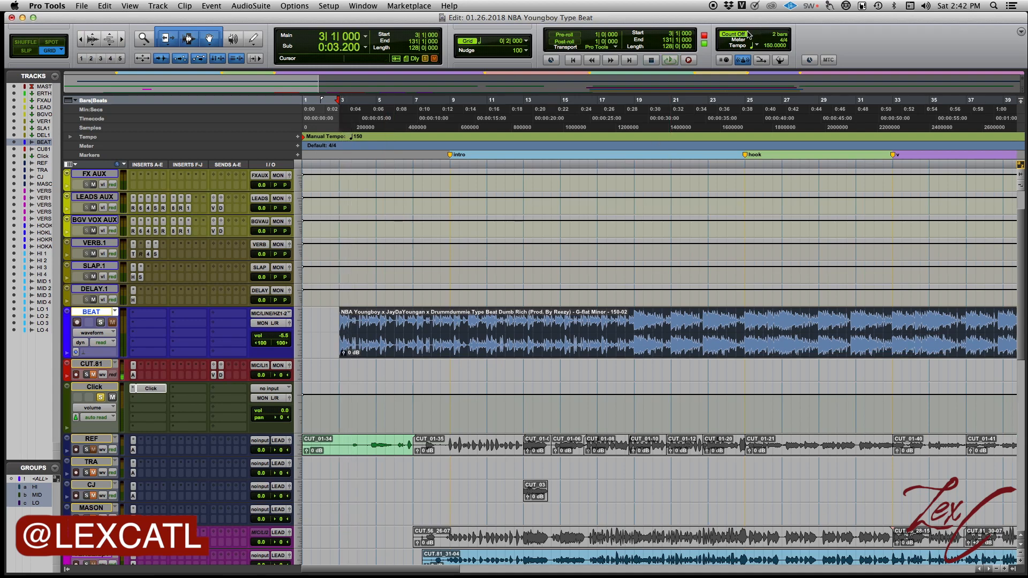
pyautogui.doubleClick(776, 37)
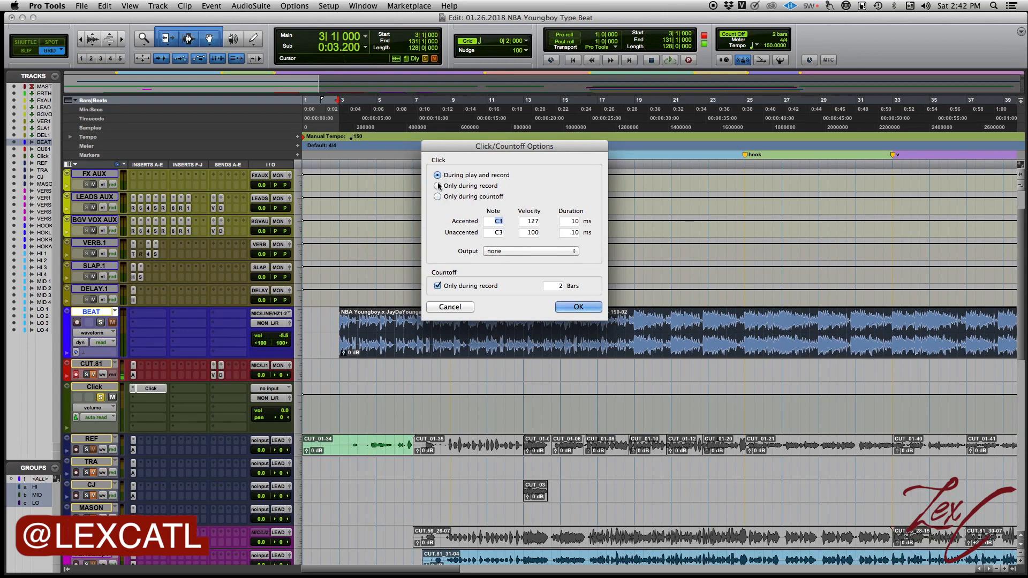
pyautogui.click(580, 306)
pyautogui.press('space')
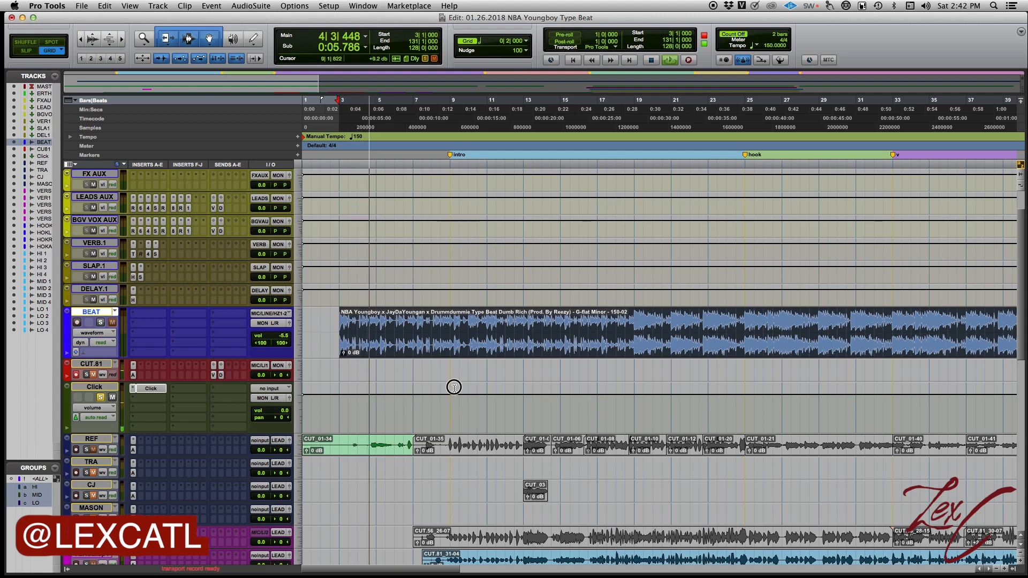
# - Try lowering and raising the Click track's volume line during playback, reset it to 0.0, and stop playback
pyautogui.moveTo(454, 386); pyautogui.dragTo(459, 289)
pyautogui.click(469, 406)
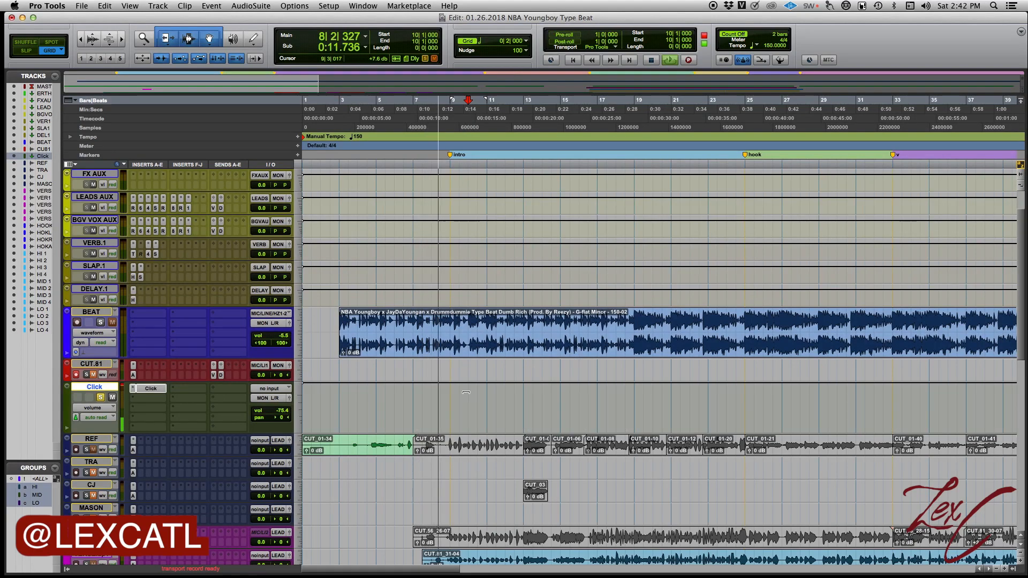
pyautogui.moveTo(455, 390); pyautogui.dragTo(455, 405)
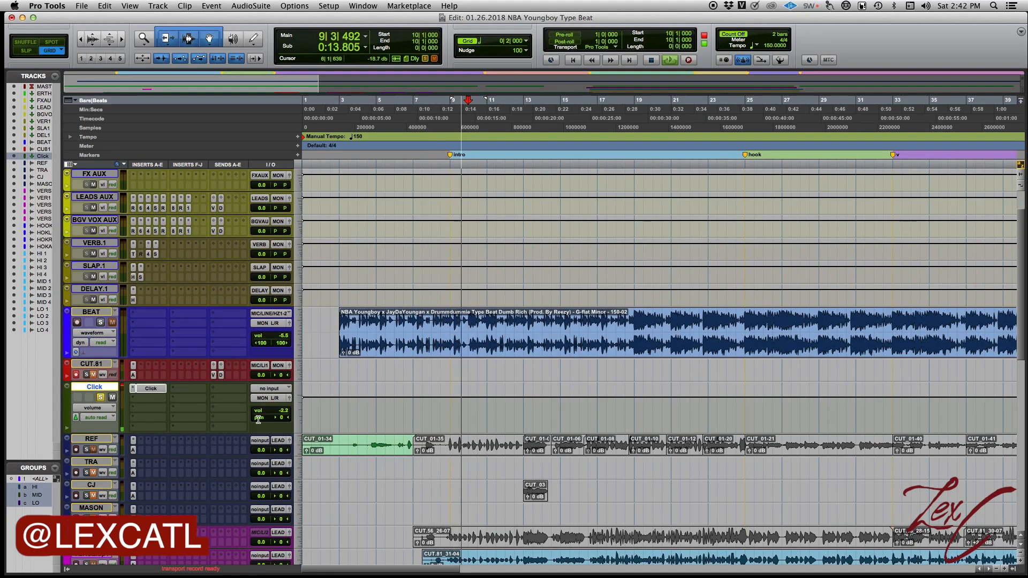
pyautogui.keyDown('alt'); pyautogui.click(273, 411); pyautogui.keyUp('alt')
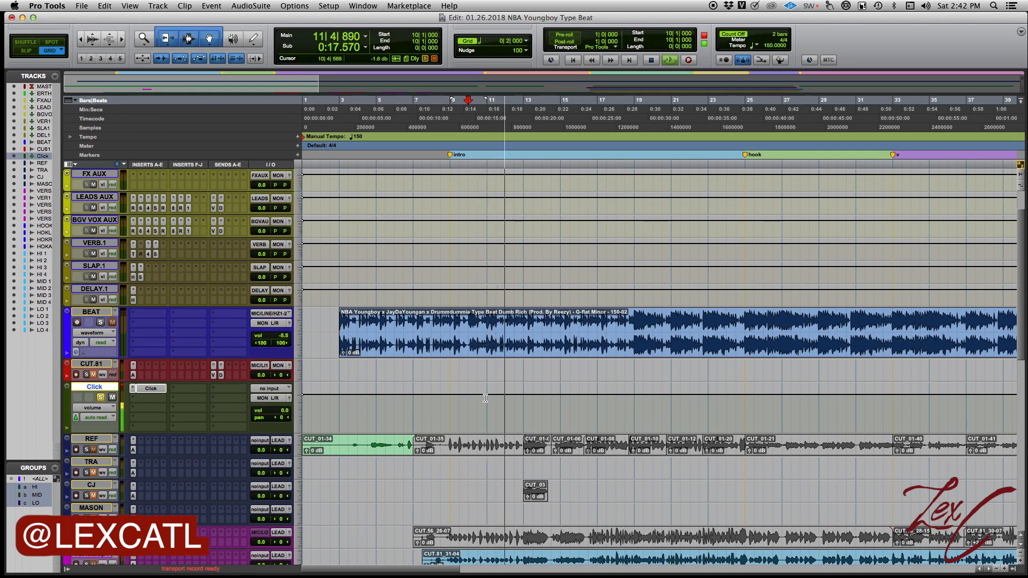
pyautogui.press('space')
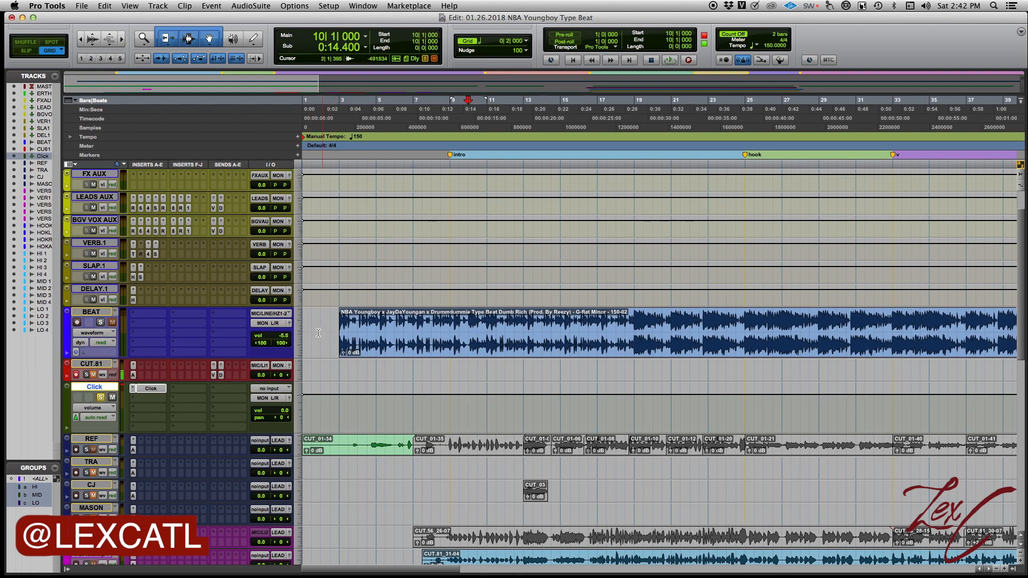
# - Move the beat clip on the BEAT track to start at 5|1|000 and place the cursor there on the Click track
pyautogui.click(387, 347)
pyautogui.moveTo(387, 348); pyautogui.dragTo(283, 368)
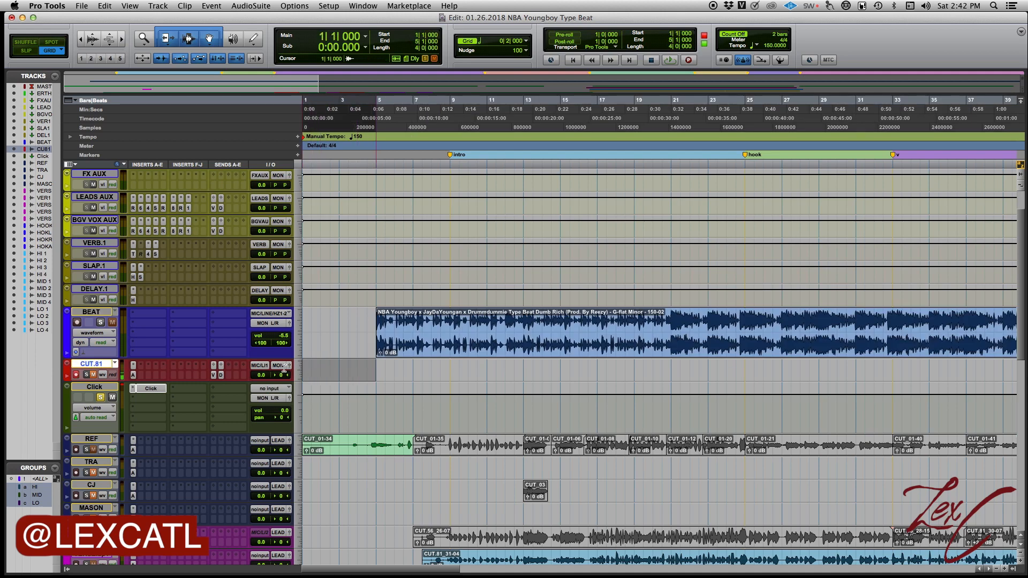
pyautogui.click(380, 401)
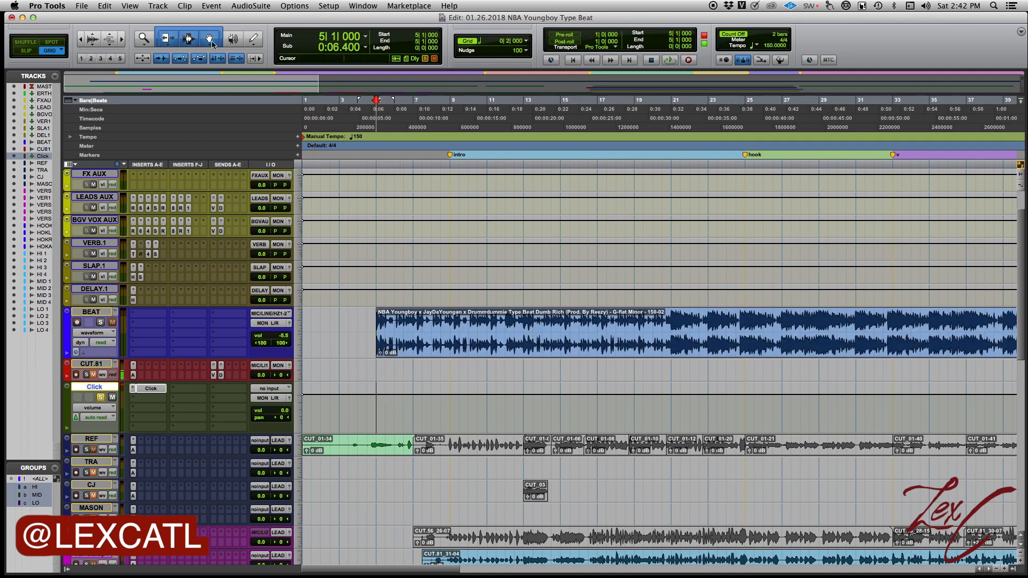
# - With the Grabber tool, add Click volume breakpoints just before and at 5|1|000, dropping the volume to -∞ where the beat starts
pyautogui.click(211, 40)
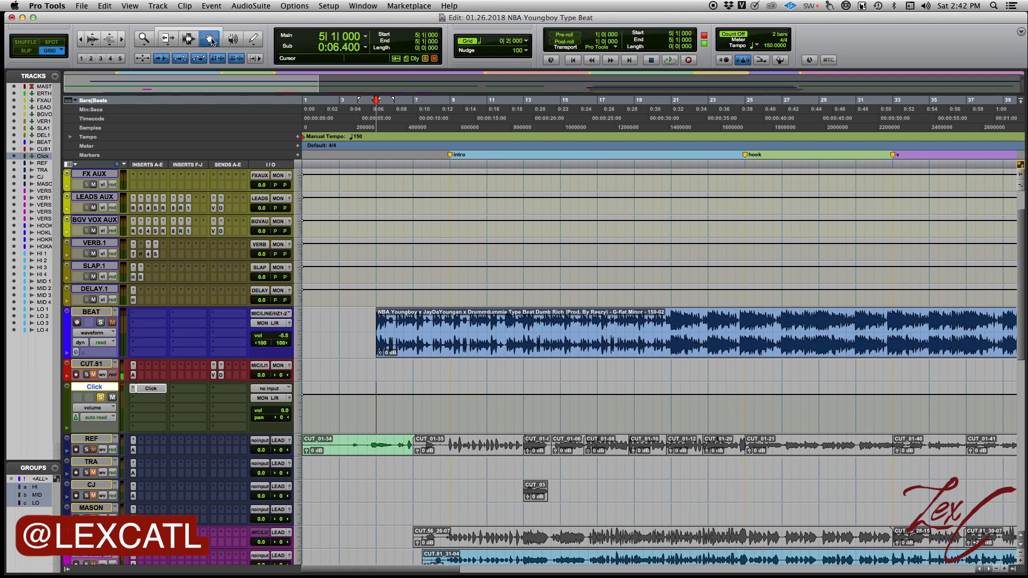
pyautogui.click(376, 395)
pyautogui.press('t')
pyautogui.press('t')
pyautogui.press('t')
pyautogui.press('t')
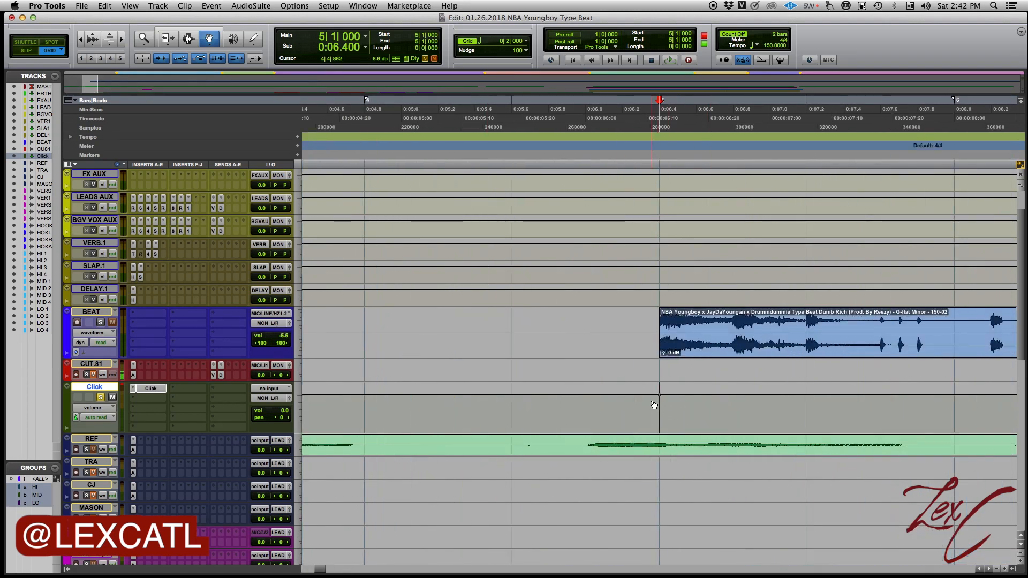
pyautogui.click(646, 395)
pyautogui.moveTo(659, 395); pyautogui.dragTo(659, 431)
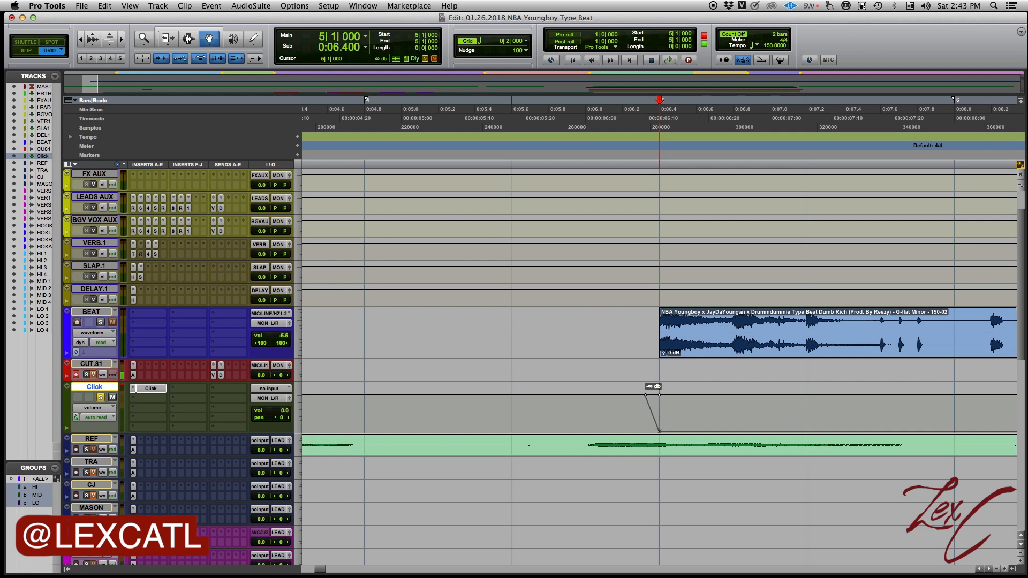
pyautogui.press('r')
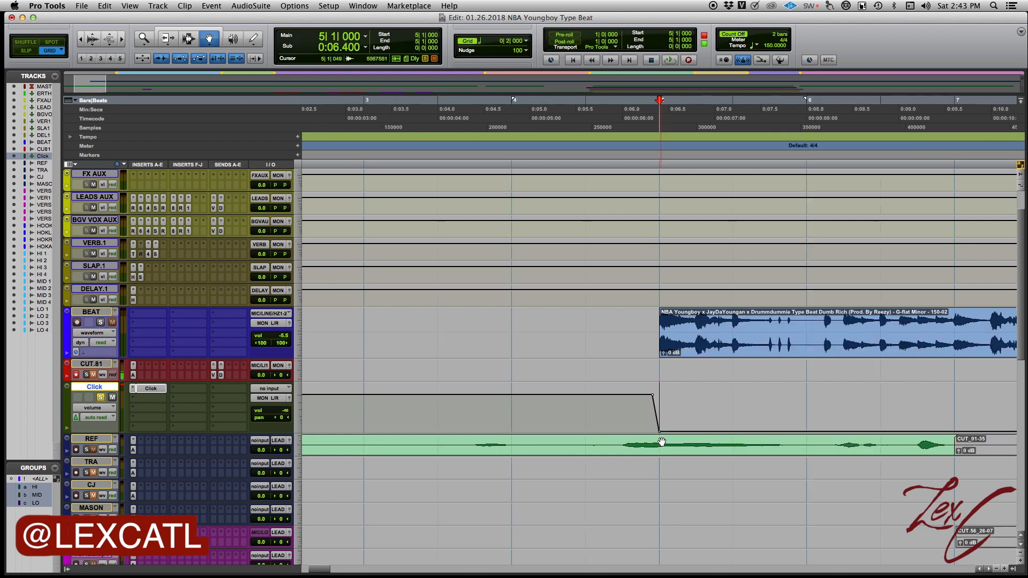
pyautogui.press('r')
pyautogui.press('r')
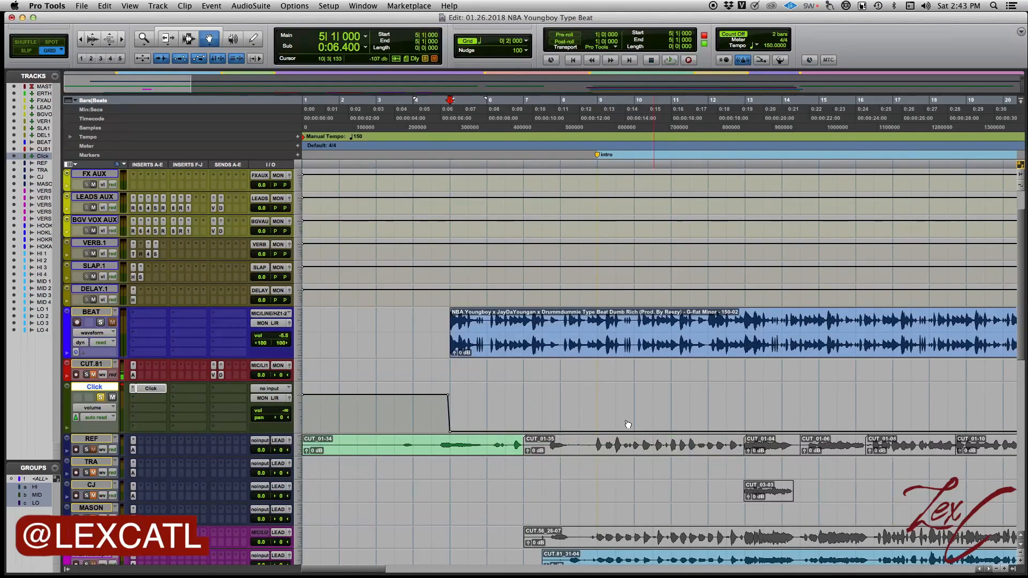
# - Restore the Smart Tool, unsolo the Click track, and play from the session start into the beat
pyautogui.click(223, 30)
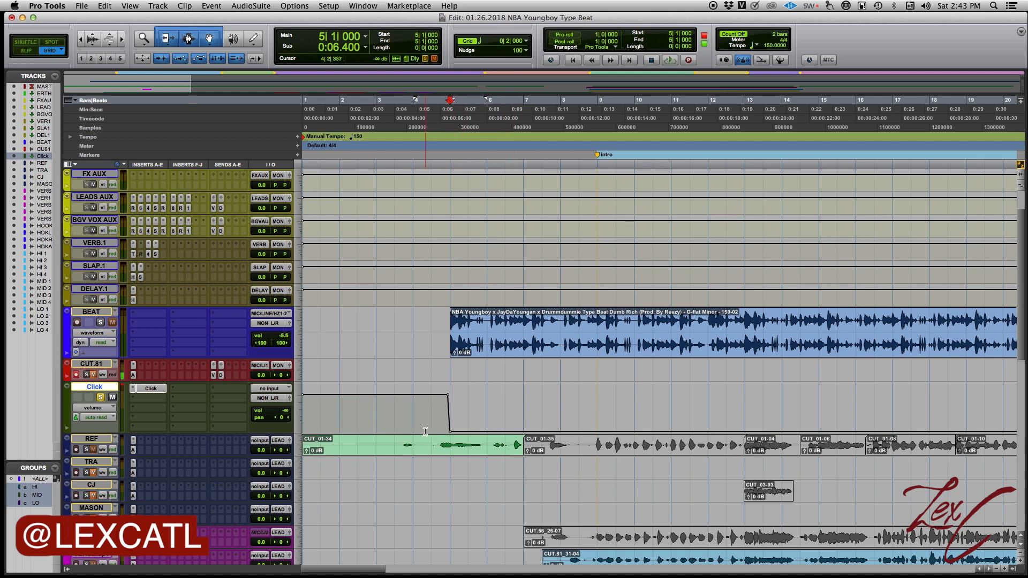
pyautogui.press('r')
pyautogui.press('Return')
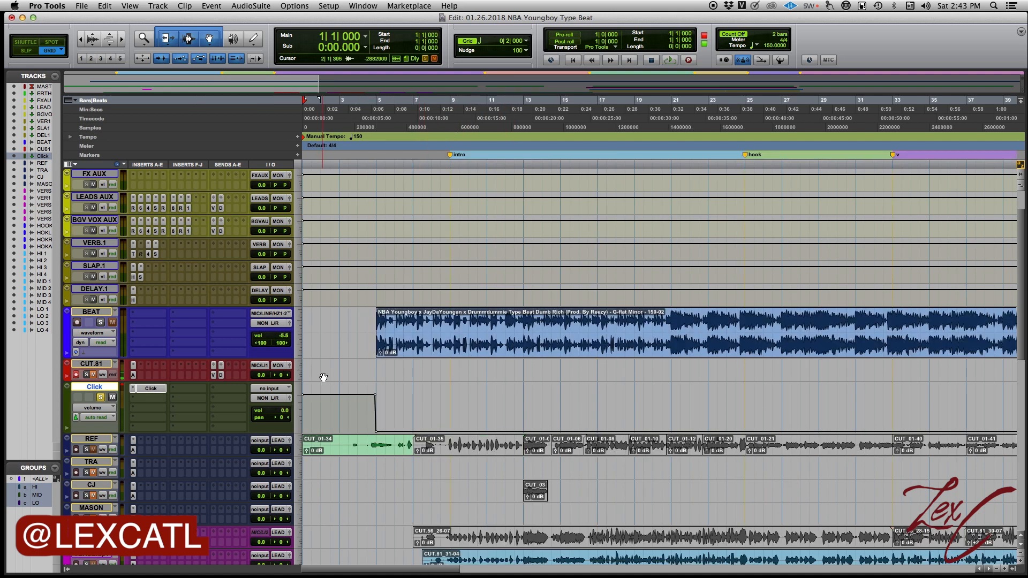
pyautogui.click(100, 397)
pyautogui.press('space')
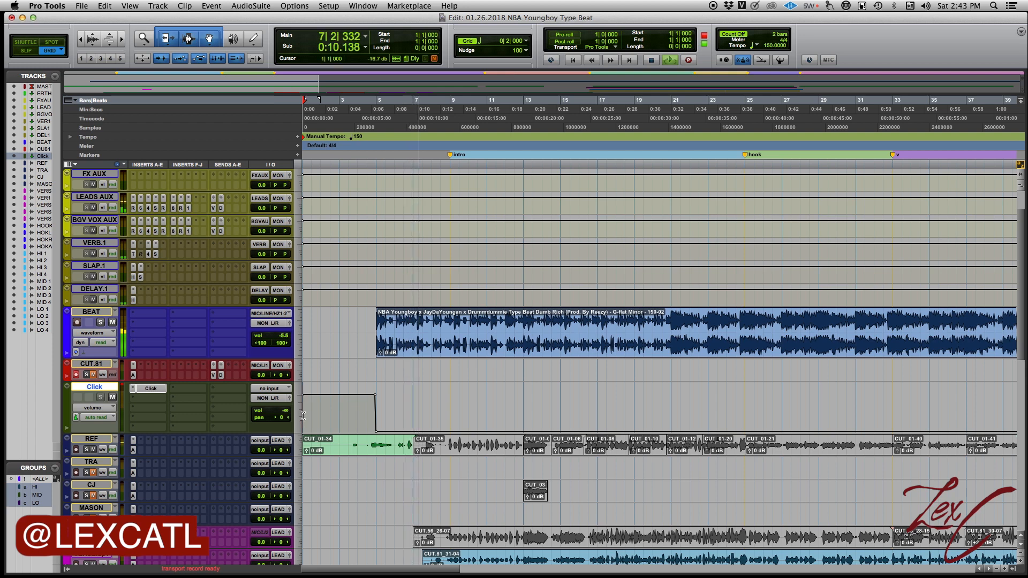
pyautogui.press('space')
# - Delete the Click track's volume automation from 4|1|000 to 13|1|000 and undo the deletion
pyautogui.moveTo(359, 404); pyautogui.dragTo(532, 398)
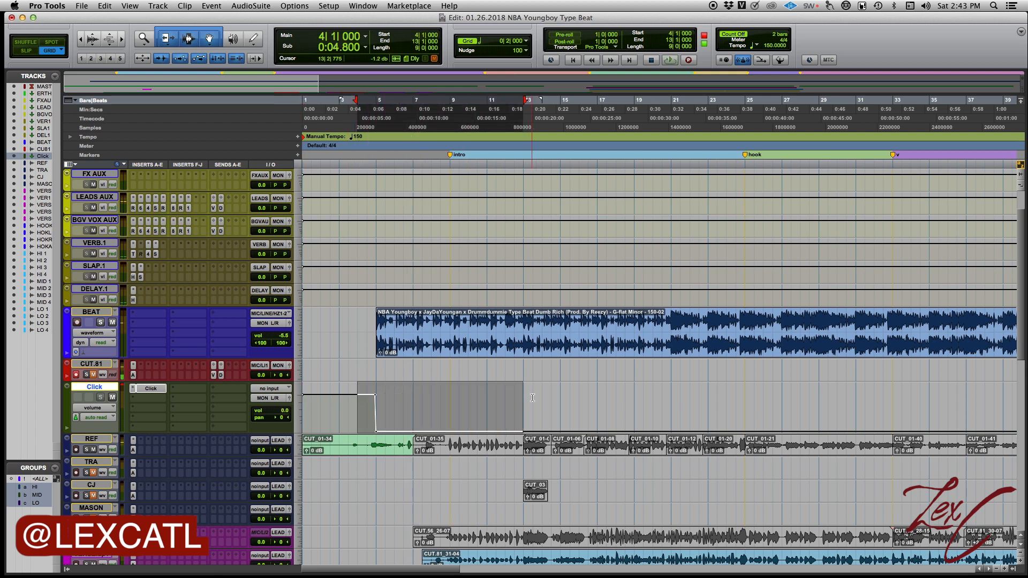
pyautogui.press('Delete')
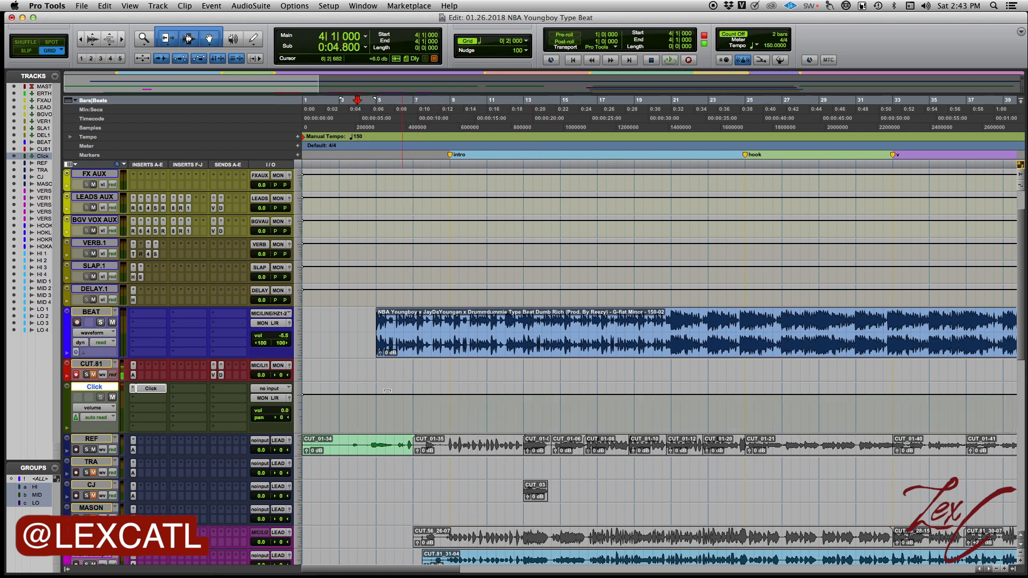
pyautogui.press('super+z')
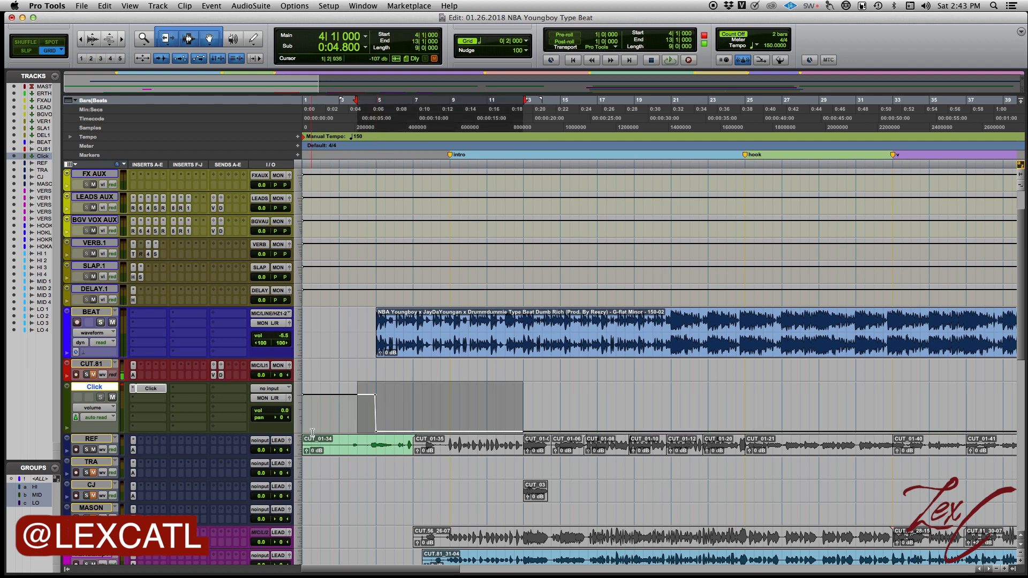
# - Delete the Click track's volume automation between 3|1|000 and 6|3|000
pyautogui.click(339, 403)
pyautogui.moveTo(404, 404); pyautogui.dragTo(344, 407)
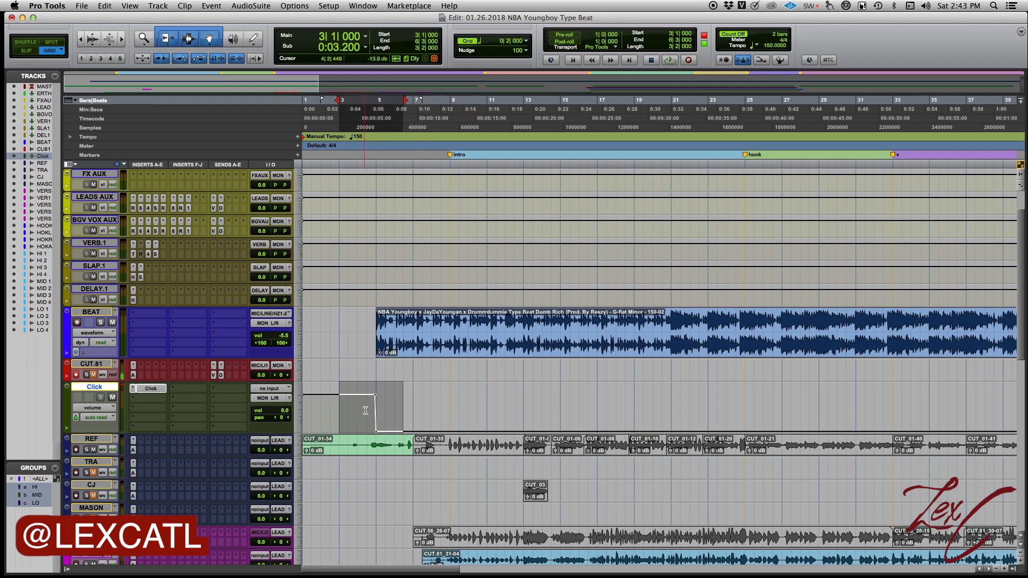
pyautogui.press('Delete')
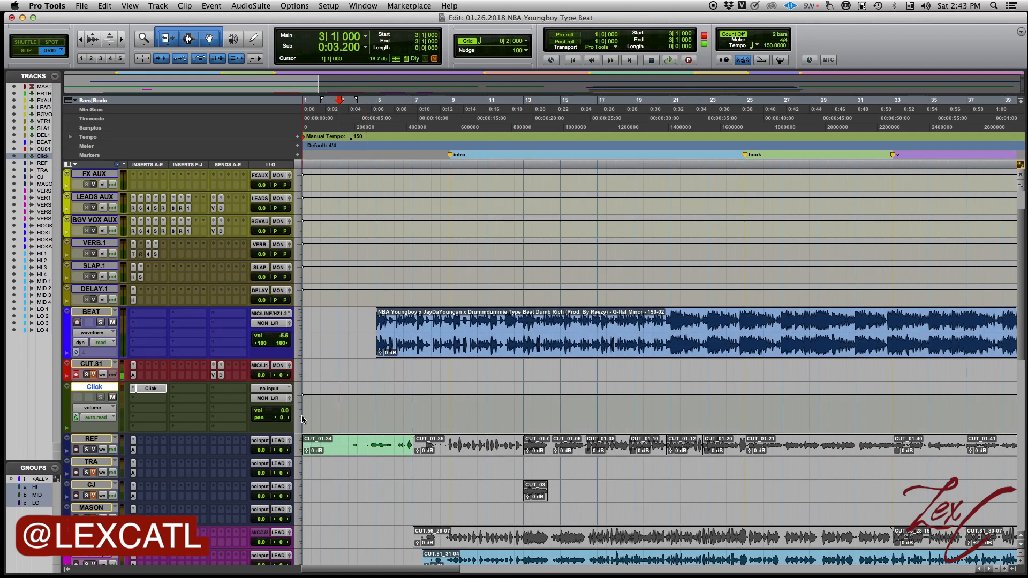
# - Try pulling the Click track's whole volume line down, and reset the volume to 0.0
pyautogui.click(335, 392)
pyautogui.moveTo(342, 387); pyautogui.dragTo(342, 423)
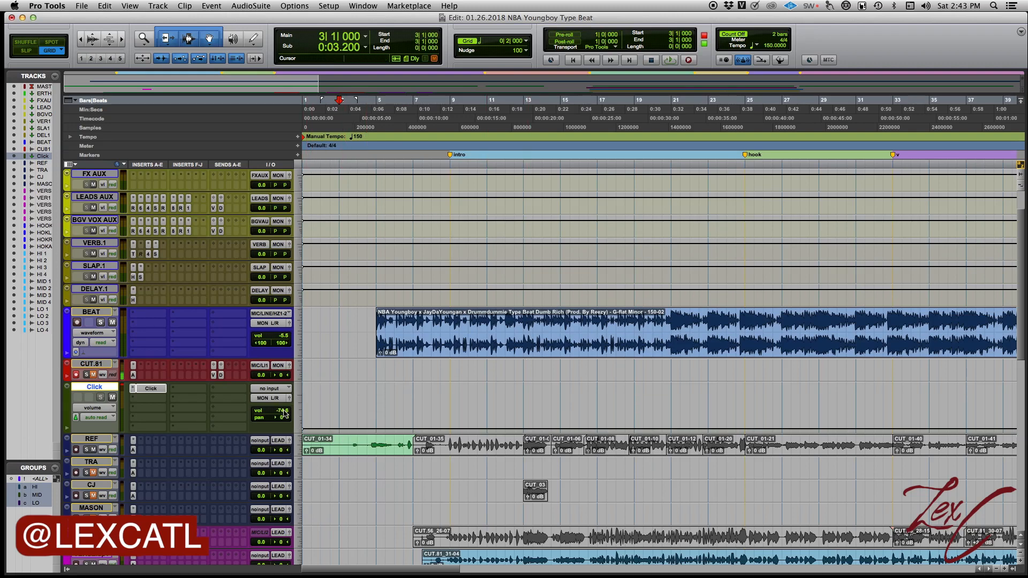
pyautogui.keyDown('alt'); pyautogui.click(284, 413); pyautogui.keyUp('alt')
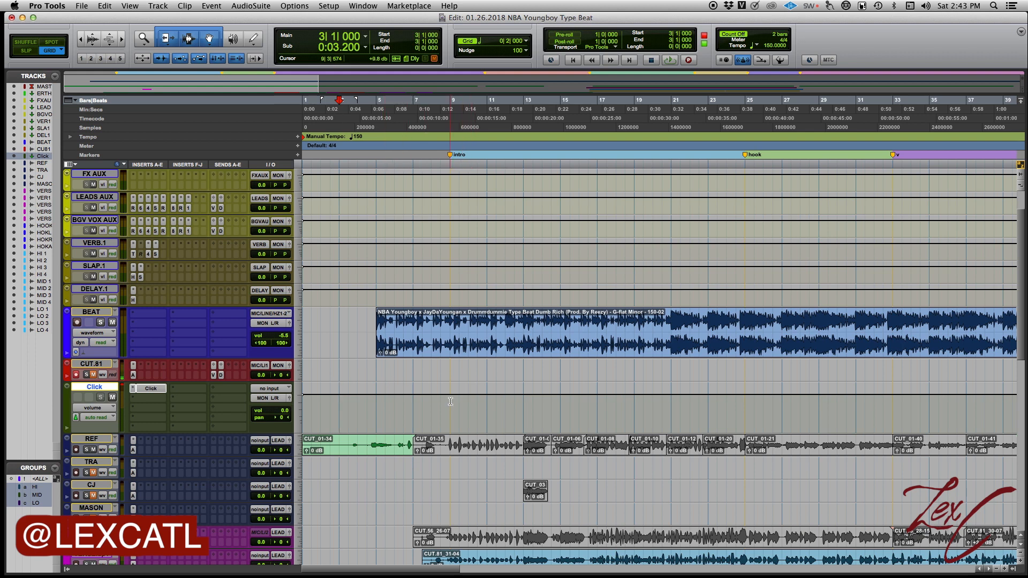
# - Review the Click/Countoff Options and cancel the dialog
pyautogui.doubleClick(782, 38)
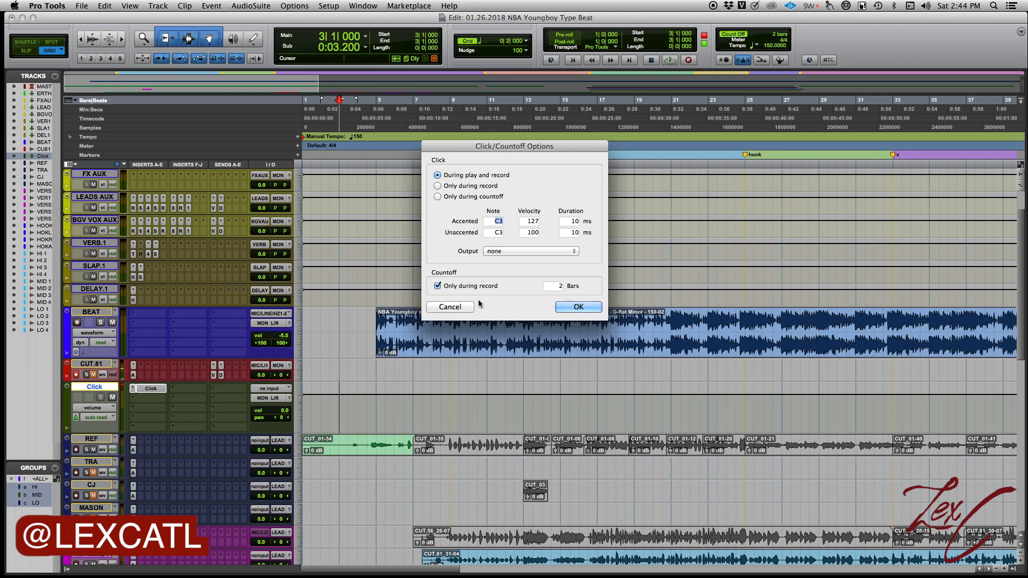
pyautogui.click(457, 308)
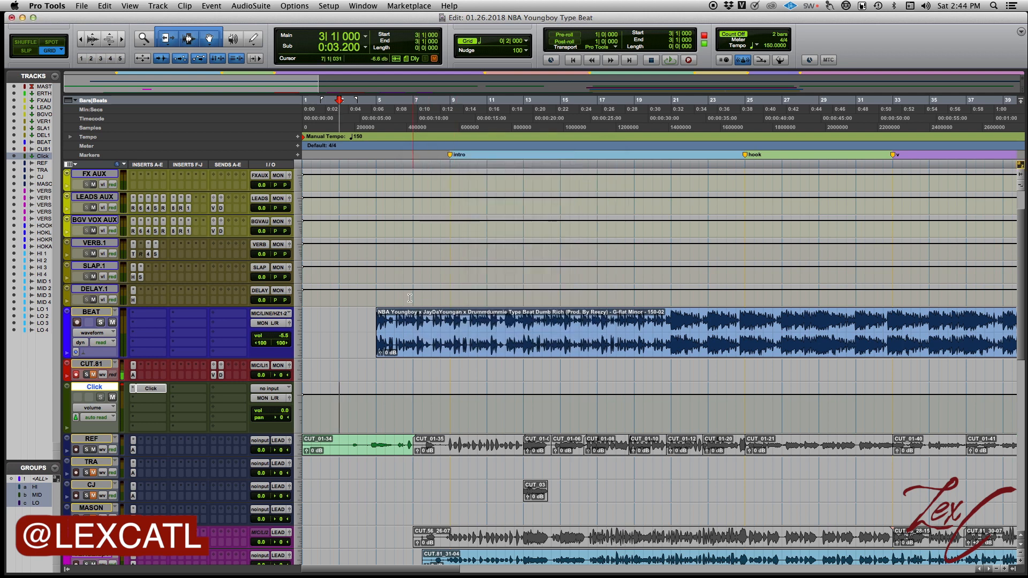
# - Move the beat clip on the BEAT track to the session start at 1|1|000
pyautogui.moveTo(428, 349); pyautogui.dragTo(348, 351)
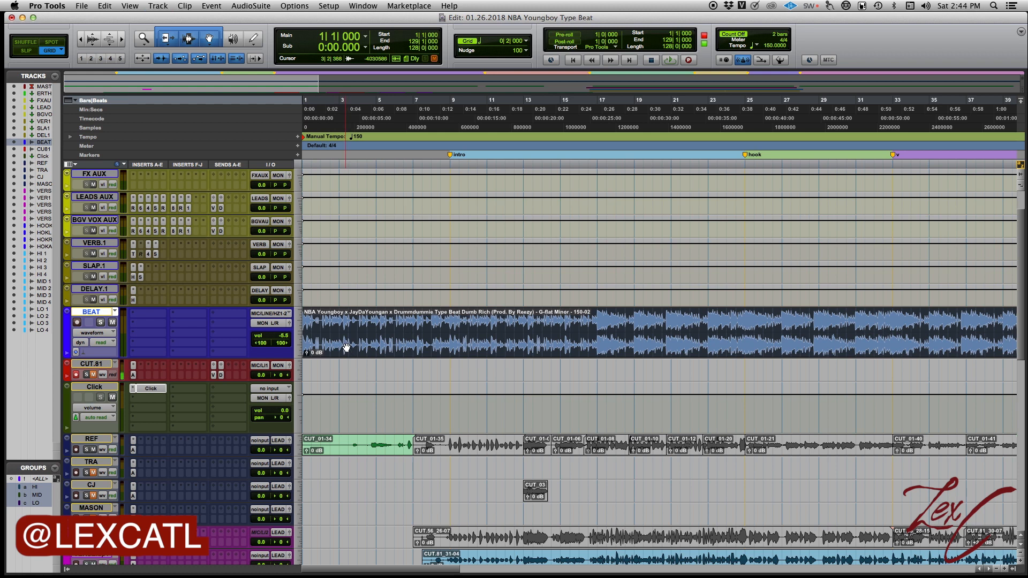
pyautogui.click(379, 273)
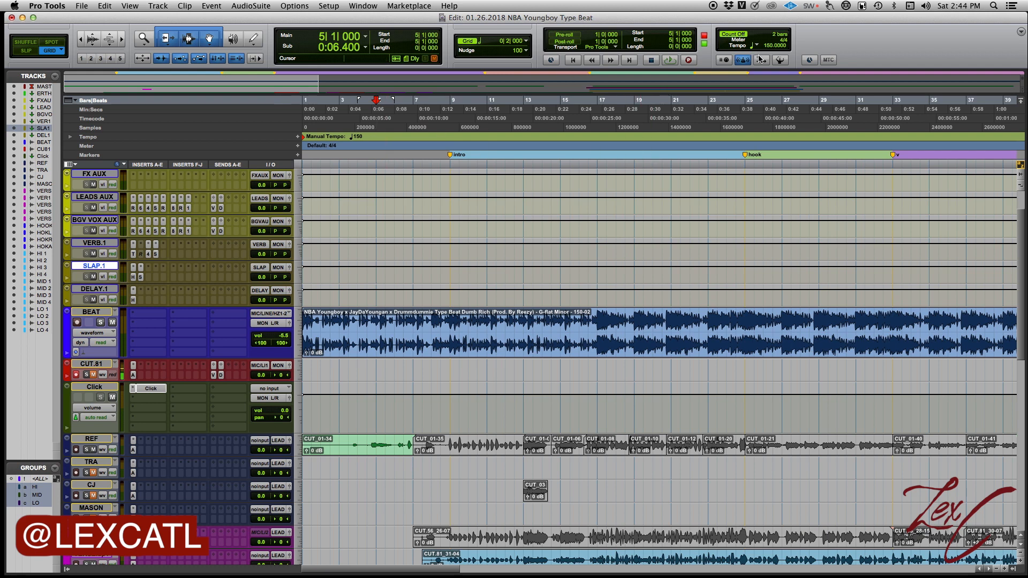
# - Switch to Mixed In Key, browse the default collection's song keys and tempos, and close its window
pyautogui.click(994, 6)
pyautogui.write('mixed')
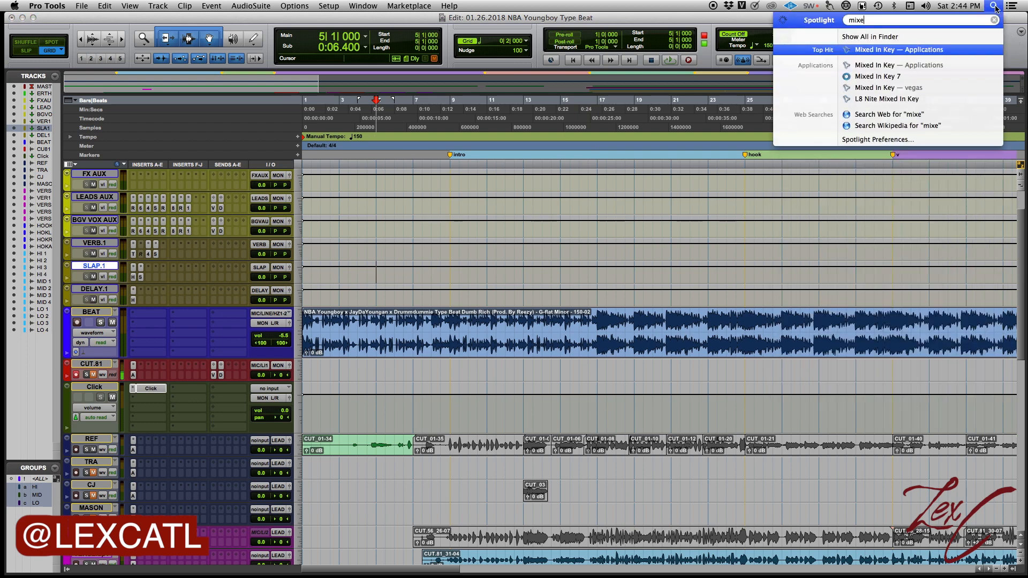
pyautogui.press('Return')
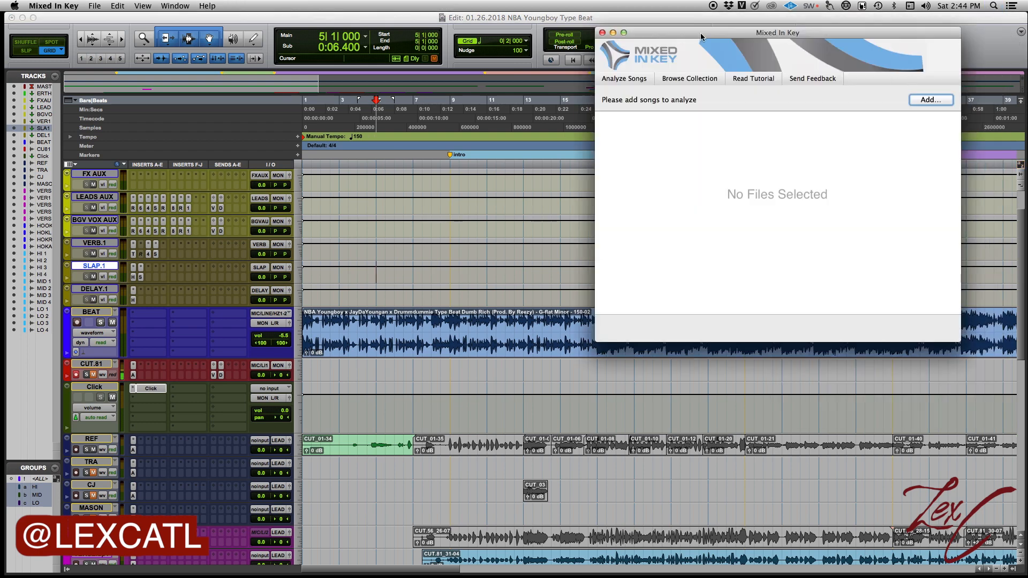
pyautogui.click(689, 79)
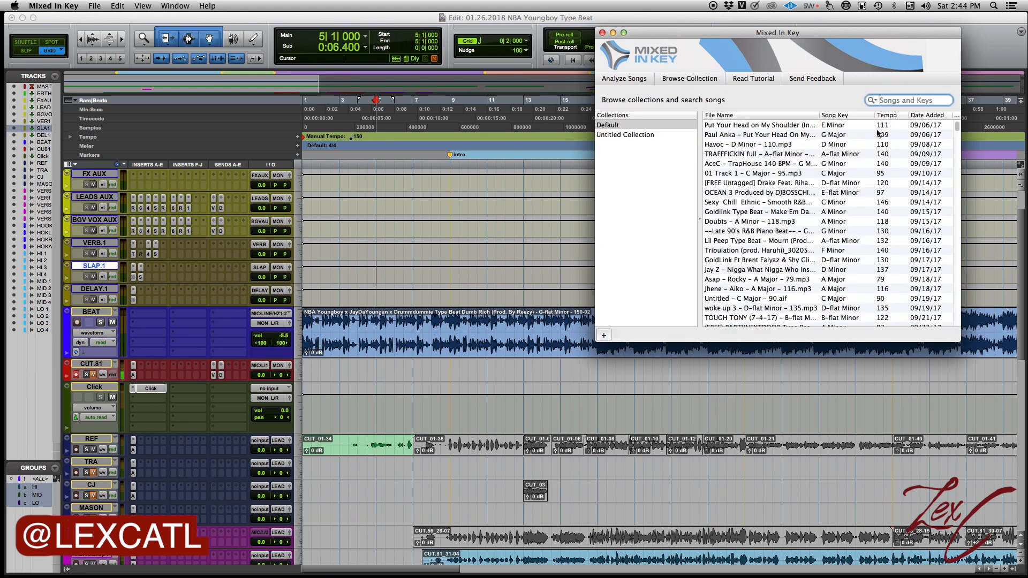
pyautogui.click(603, 33)
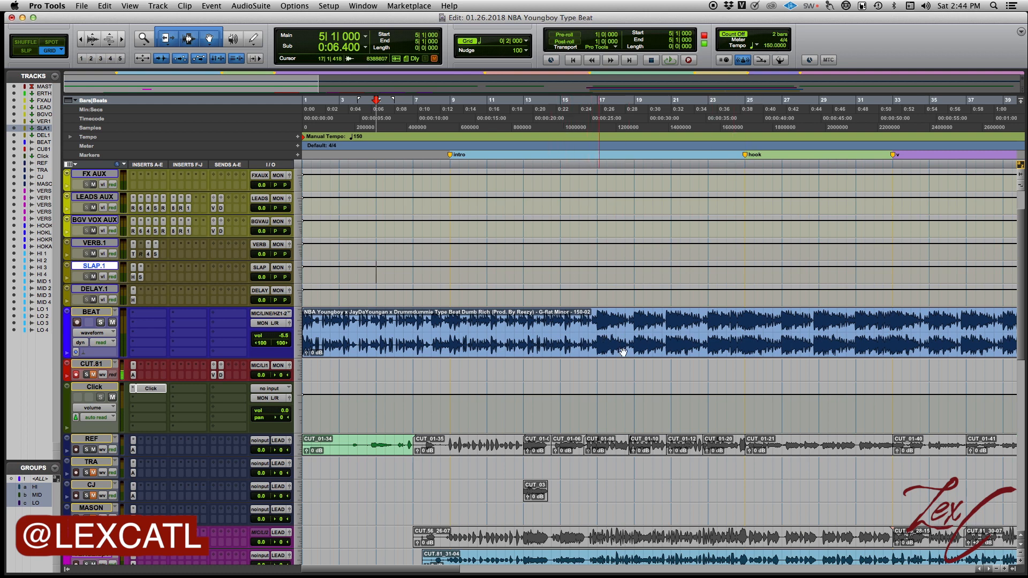
# - Solo the BEAT track, start playback from 17|1|000, and mute the Click track
pyautogui.click(599, 320)
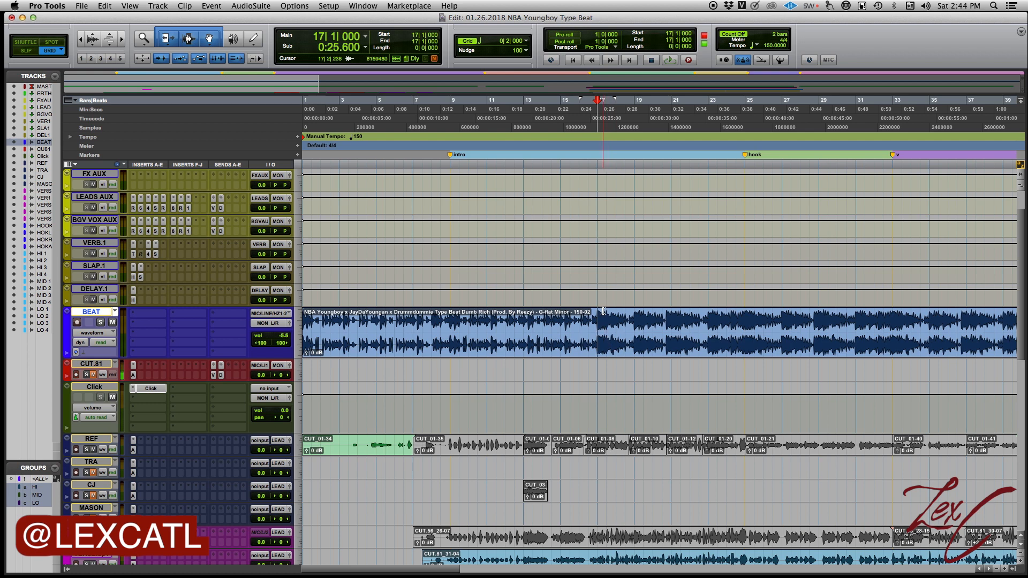
pyautogui.click(100, 322)
pyautogui.press('space')
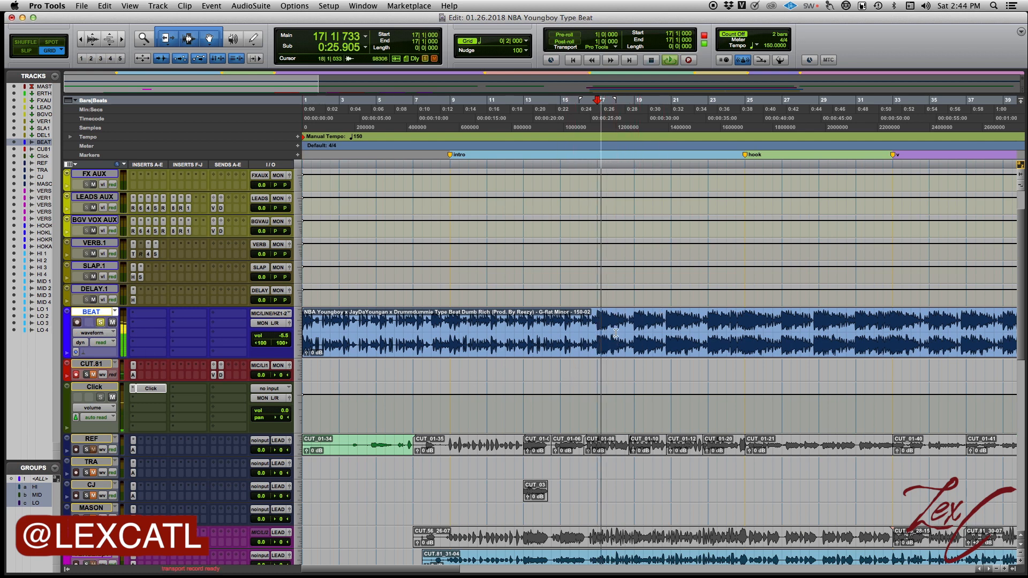
pyautogui.click(112, 397)
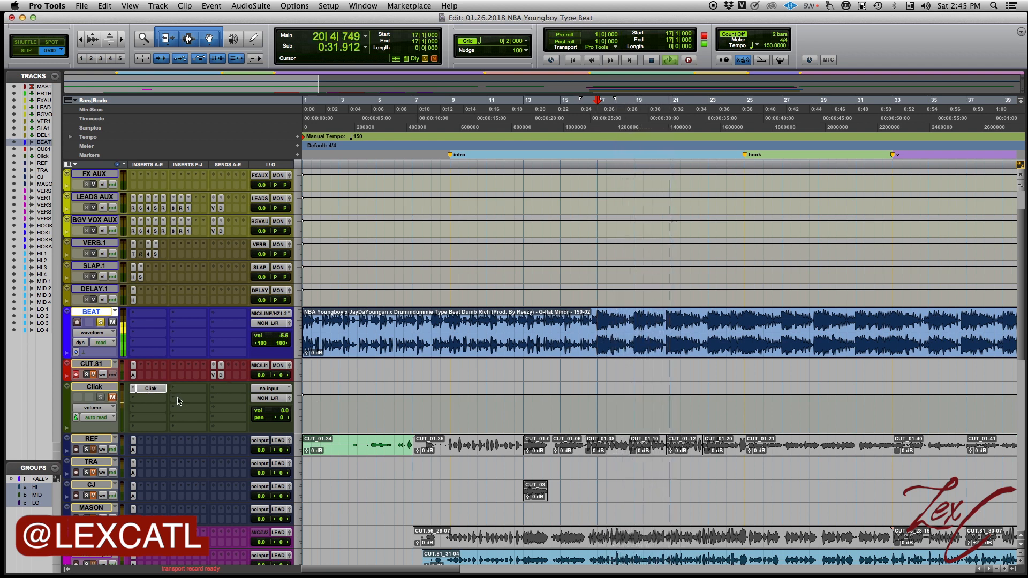
# - Stop playback, unsolo the BEAT track, and return the cursor to the session start at 1|1|000
pyautogui.press('space')
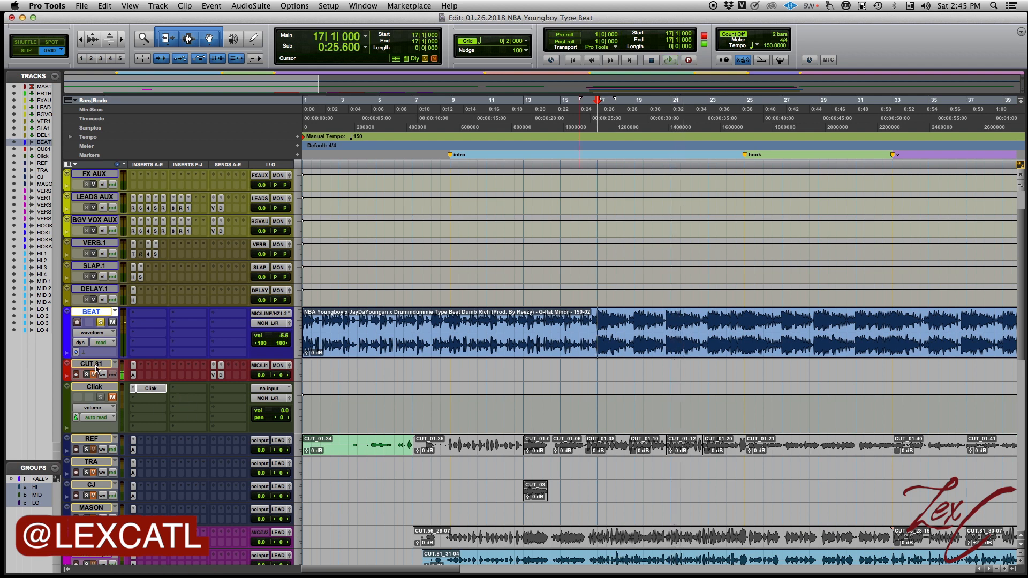
pyautogui.click(100, 322)
pyautogui.press('Return')
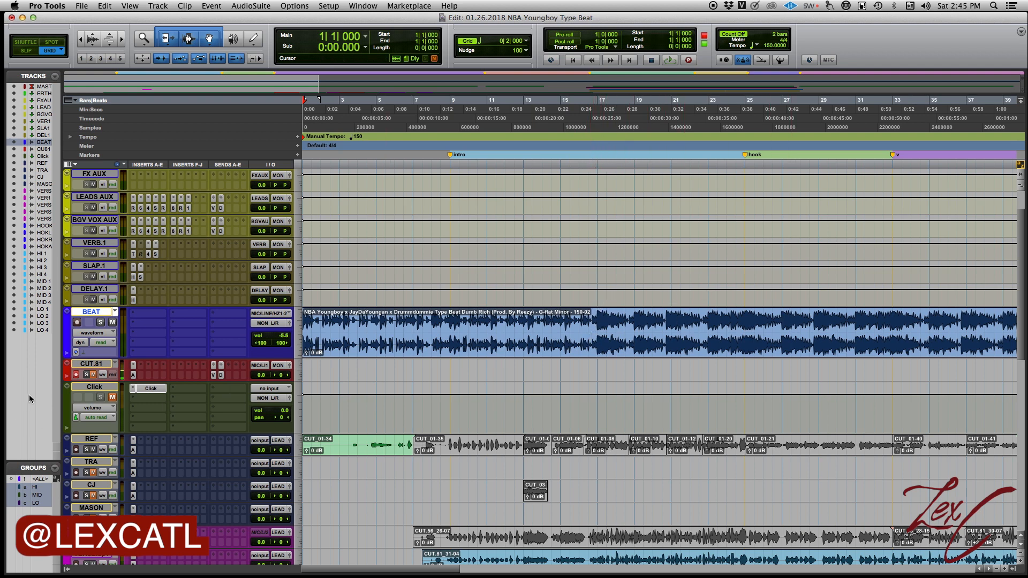
# - Delete the existing Click track and create a new click track displayed at medium height
pyautogui.rightClick(110, 387)
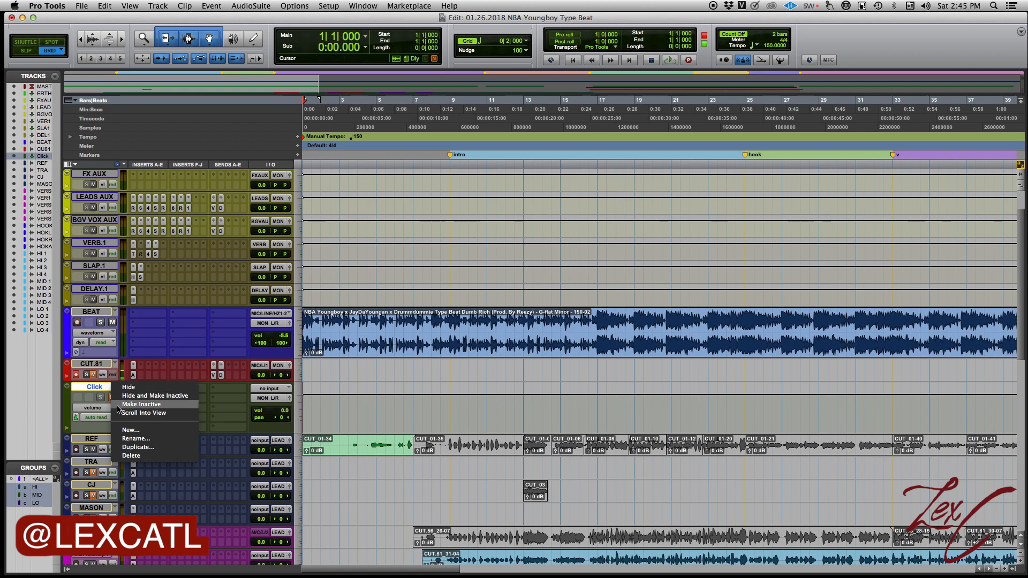
pyautogui.click(131, 455)
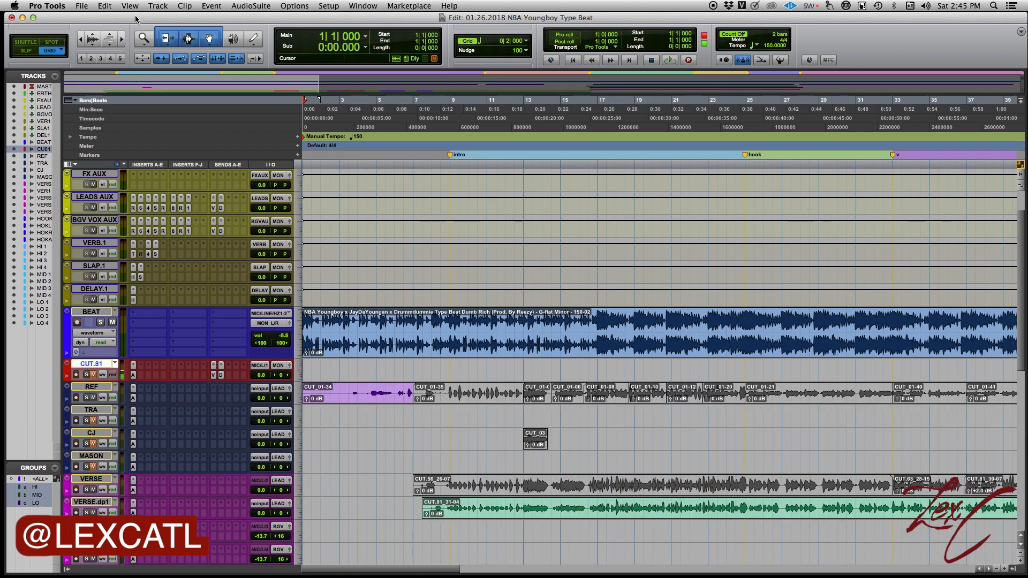
pyautogui.click(156, 6)
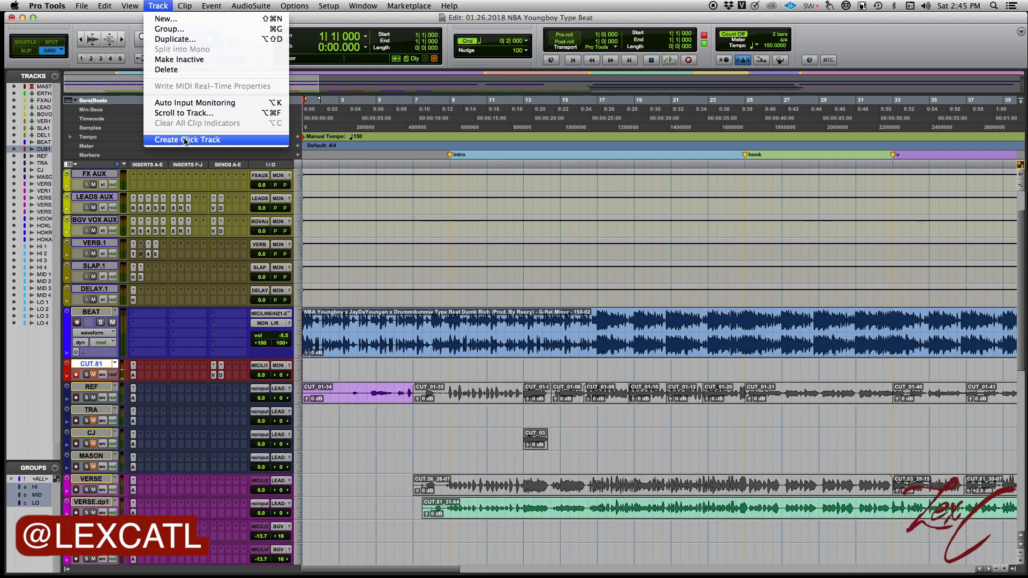
pyautogui.click(229, 140)
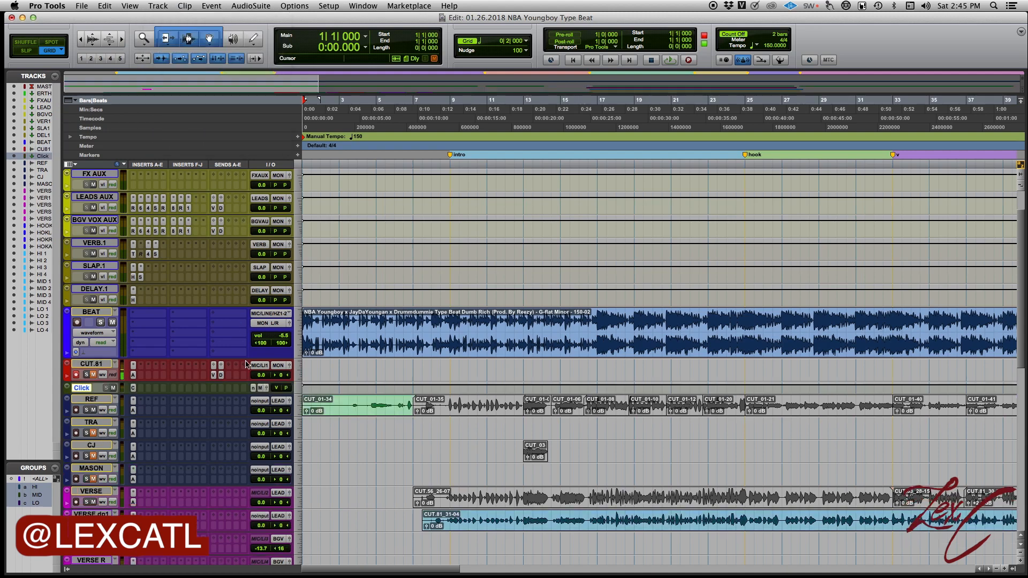
pyautogui.click(300, 386)
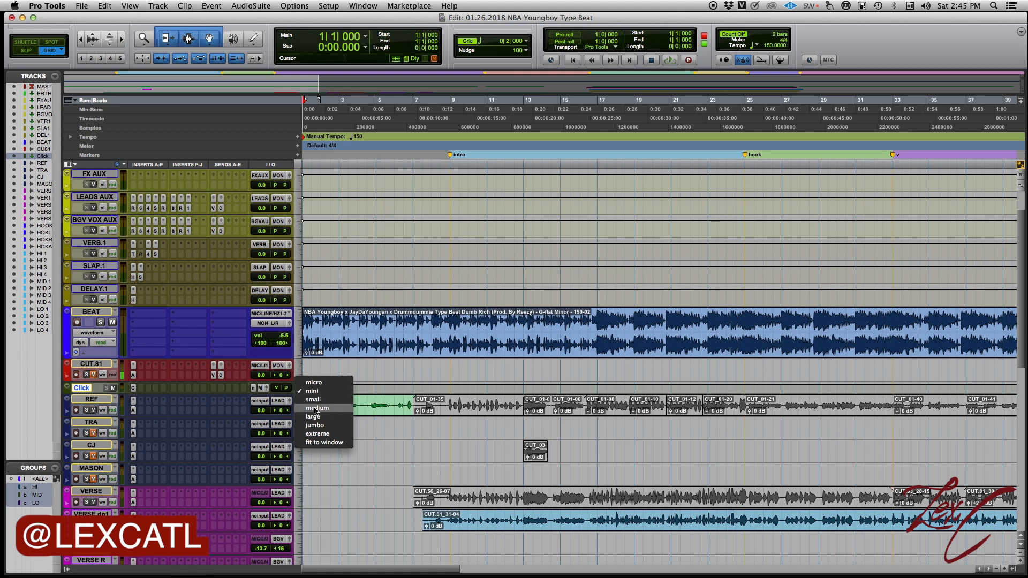
pyautogui.click(315, 400)
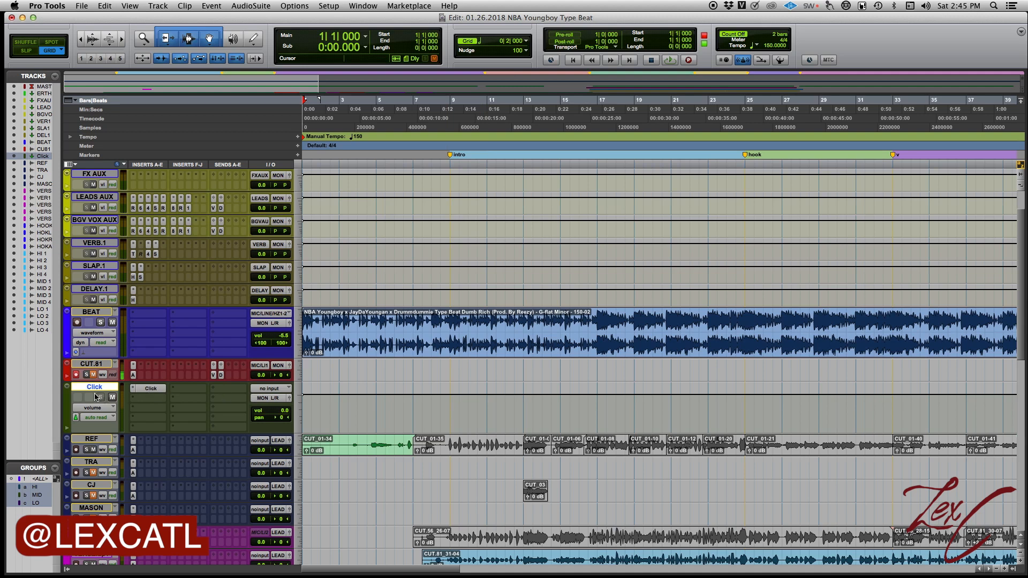
# - Play the soloed Click track from 3|1|000 while trying the Cowbell 1, Marimba 1, MPC Click and Rhythm Watch Quarter Note presets
pyautogui.click(342, 397)
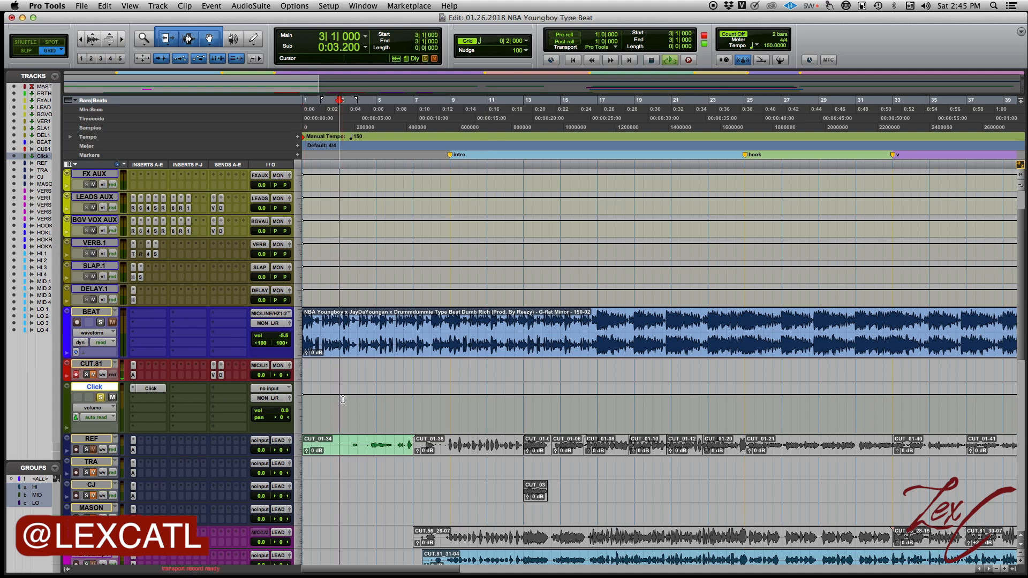
pyautogui.press('space')
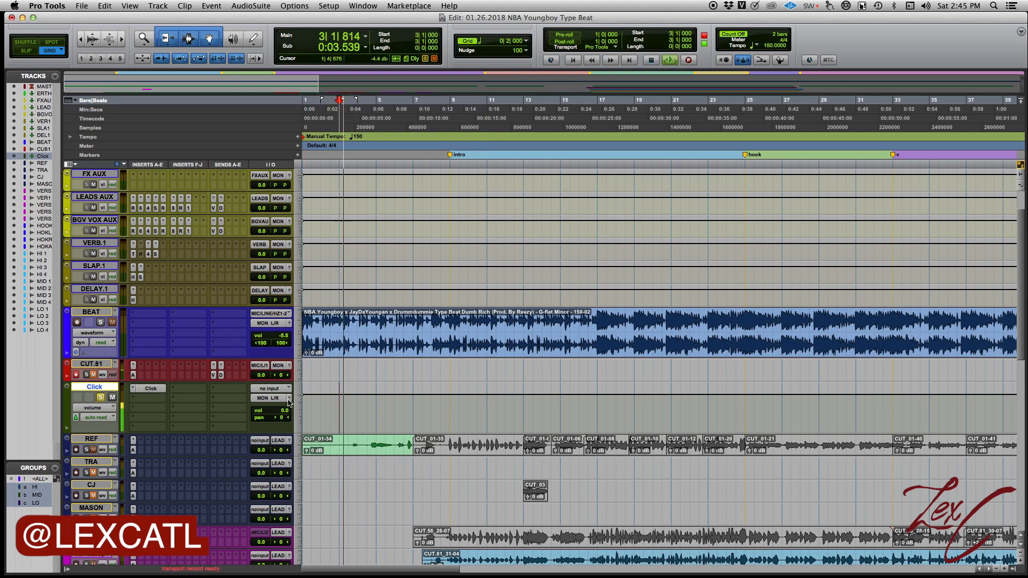
pyautogui.click(152, 391)
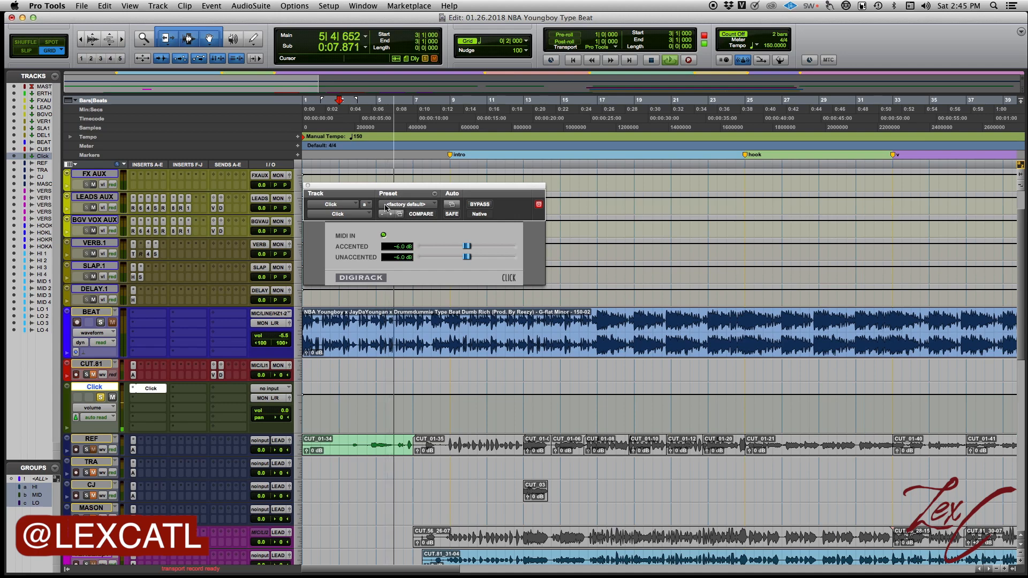
pyautogui.click(408, 205)
pyautogui.click(409, 103)
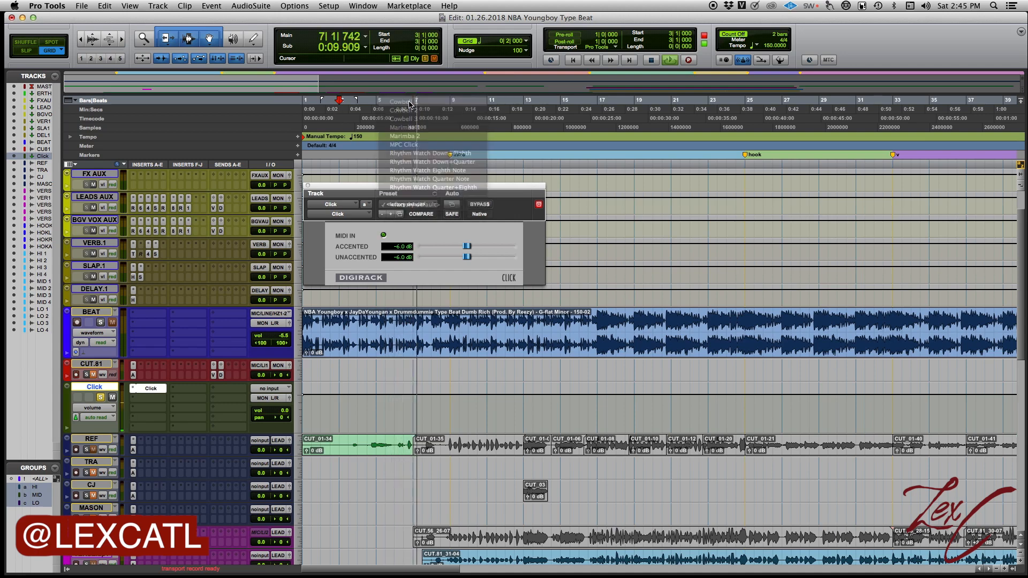
pyautogui.click(409, 205)
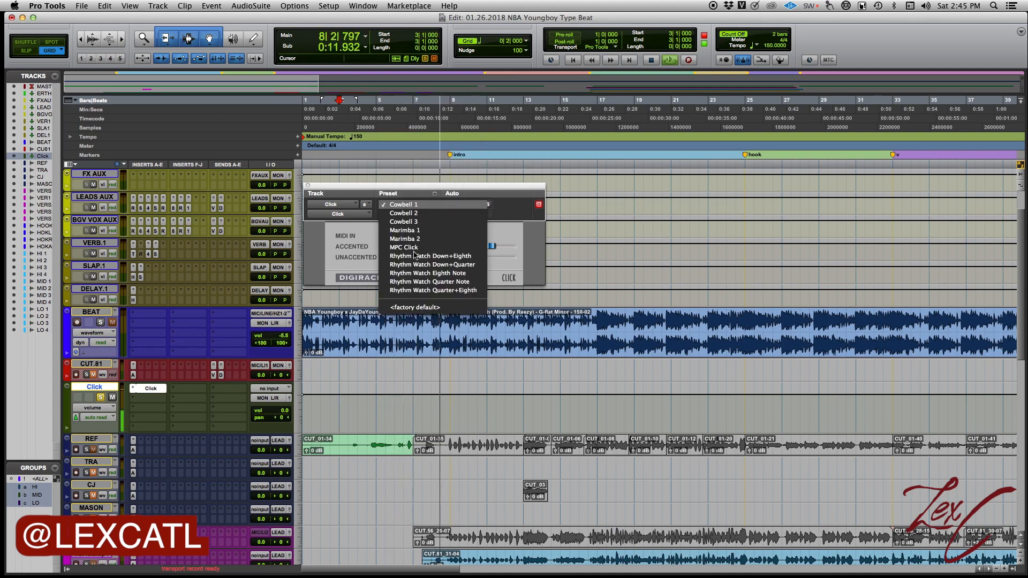
pyautogui.click(409, 233)
pyautogui.click(408, 205)
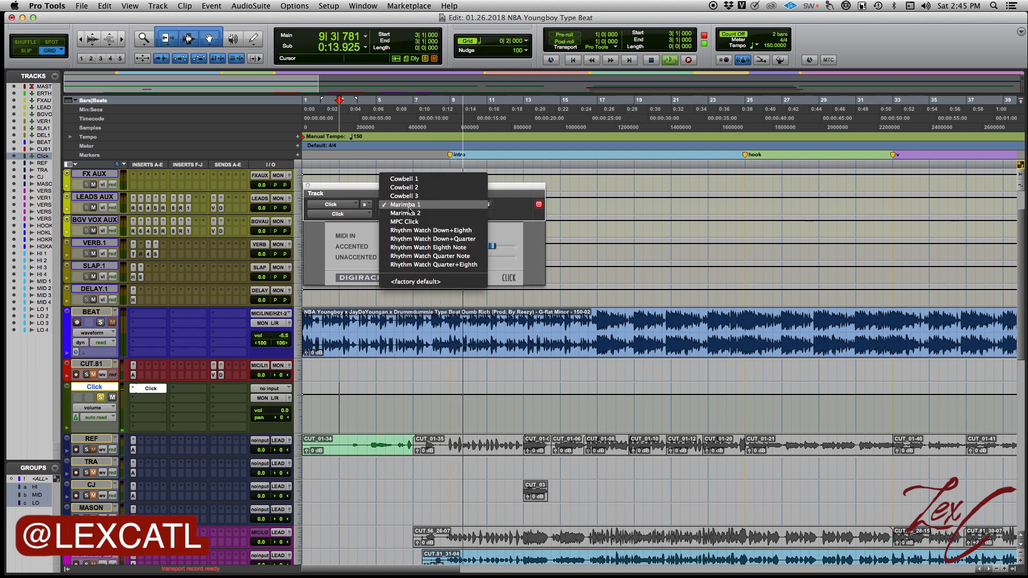
pyautogui.click(408, 222)
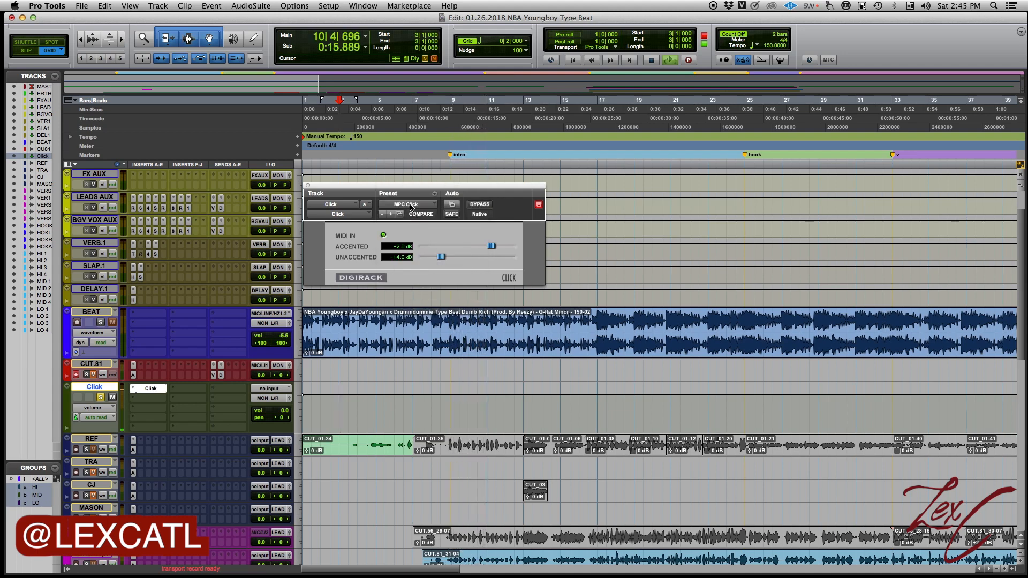
pyautogui.click(409, 206)
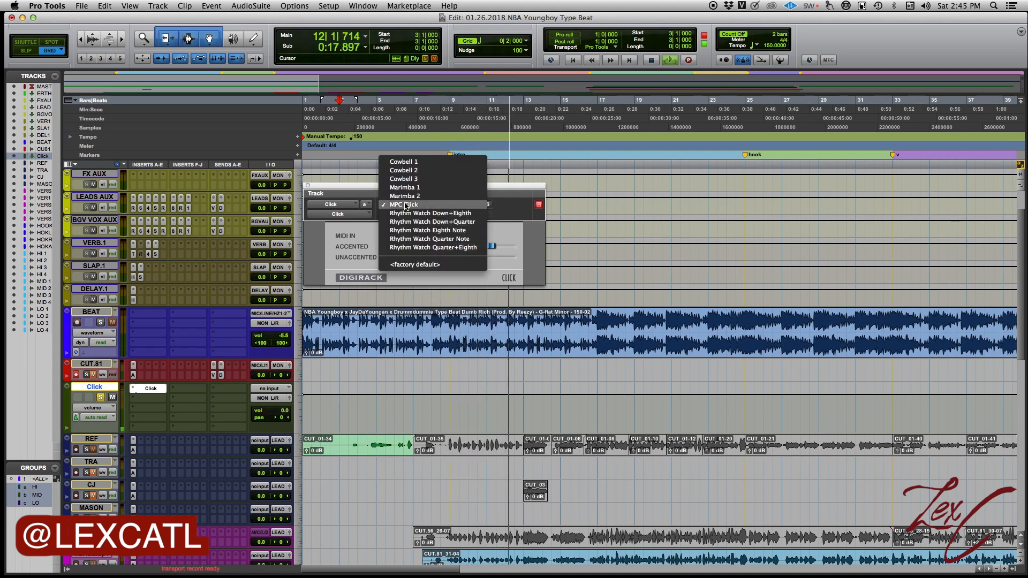
pyautogui.click(417, 239)
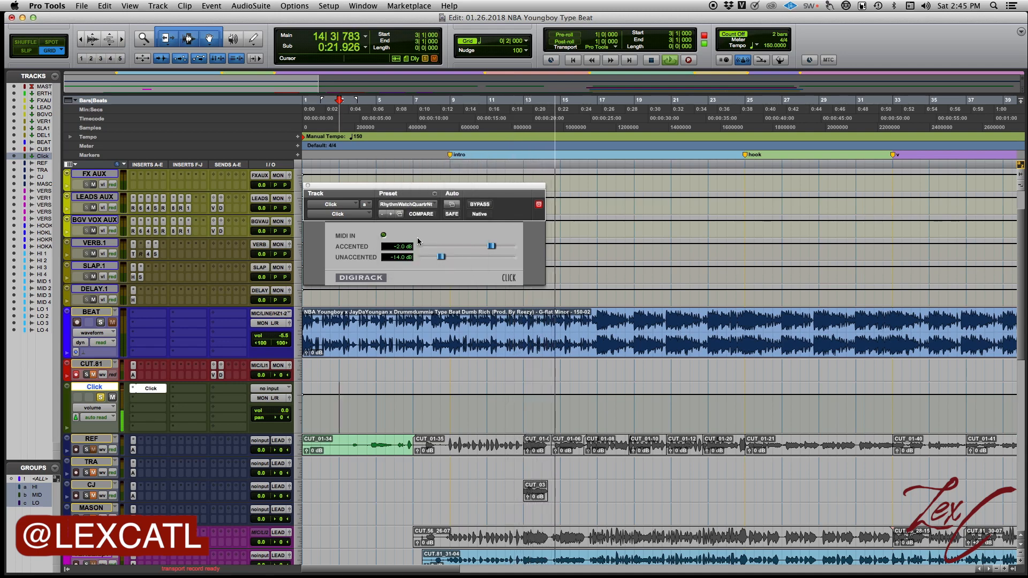
# - Restore the click plug-in's factory default preset, and stop playback with Click unsoloed and the cursor at 15|1|000
pyautogui.click(407, 204)
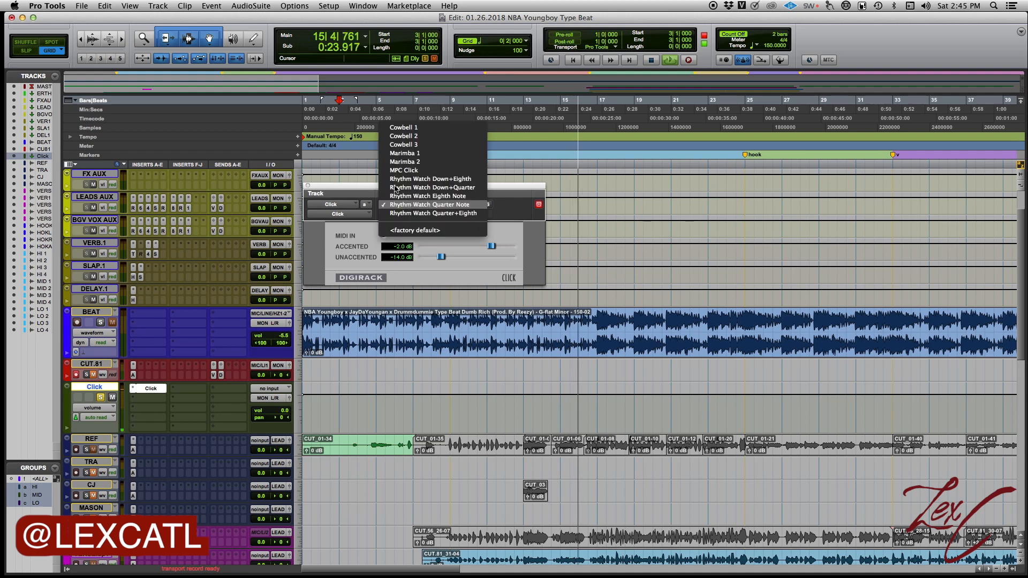
pyautogui.click(400, 231)
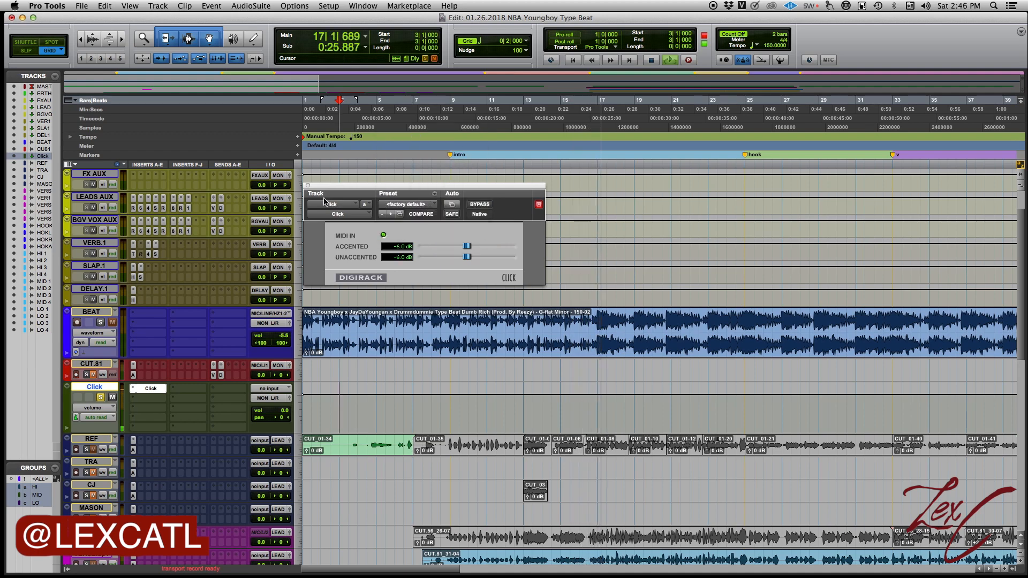
pyautogui.click(307, 185)
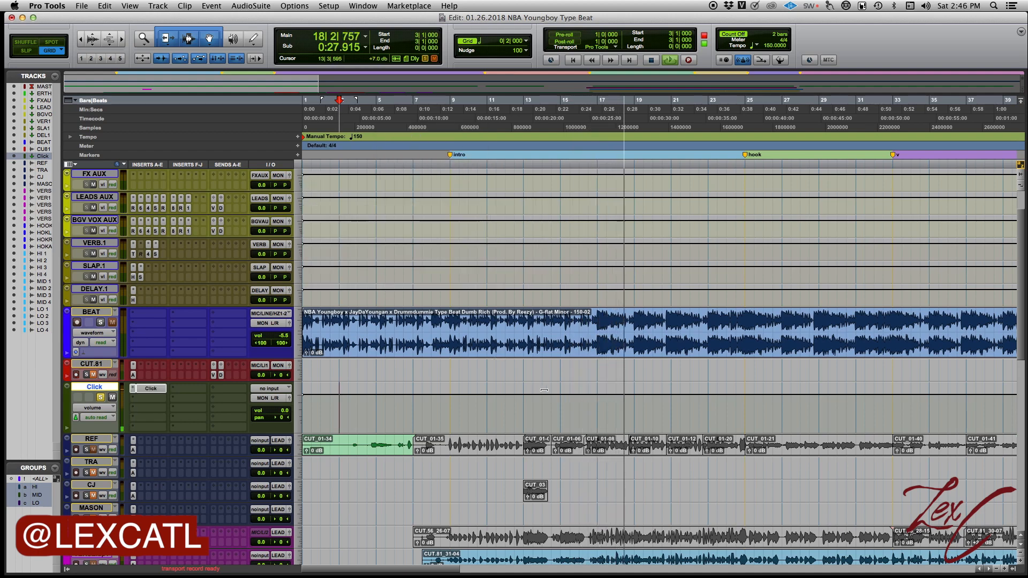
pyautogui.click(558, 368)
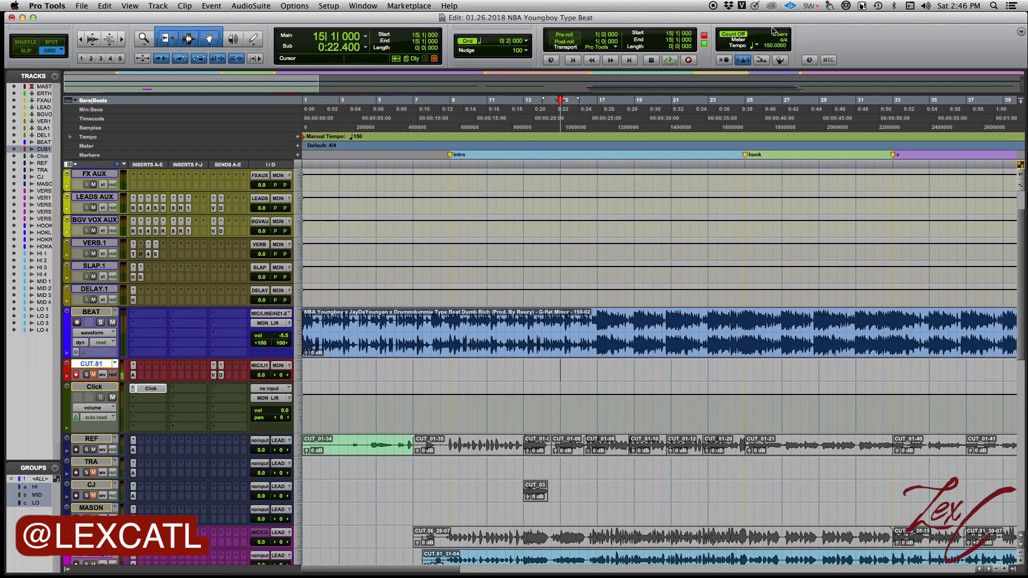
# - Hide the MIDI Controls in the Edit window and show them again
pyautogui.click(1020, 31)
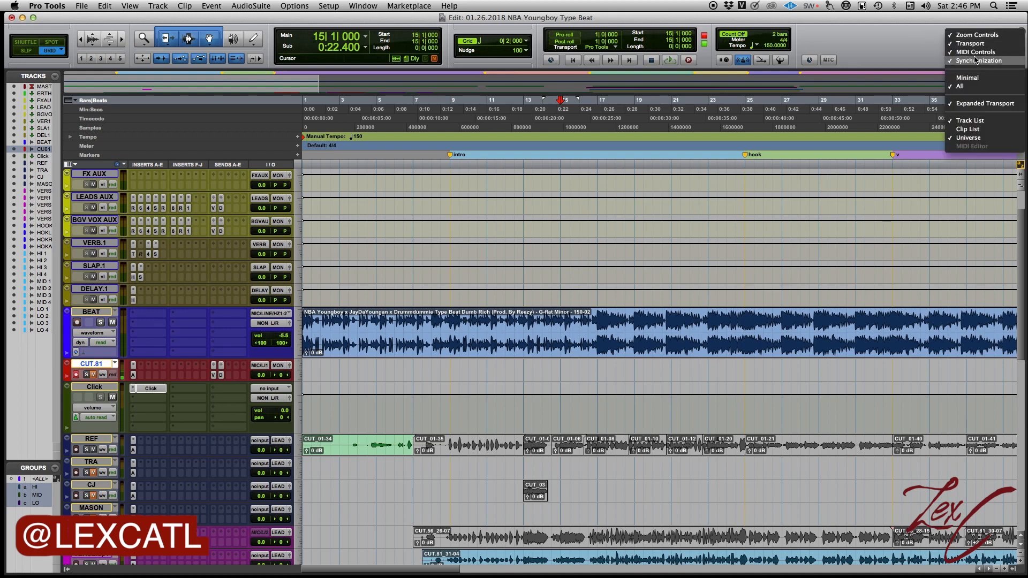
pyautogui.click(990, 137)
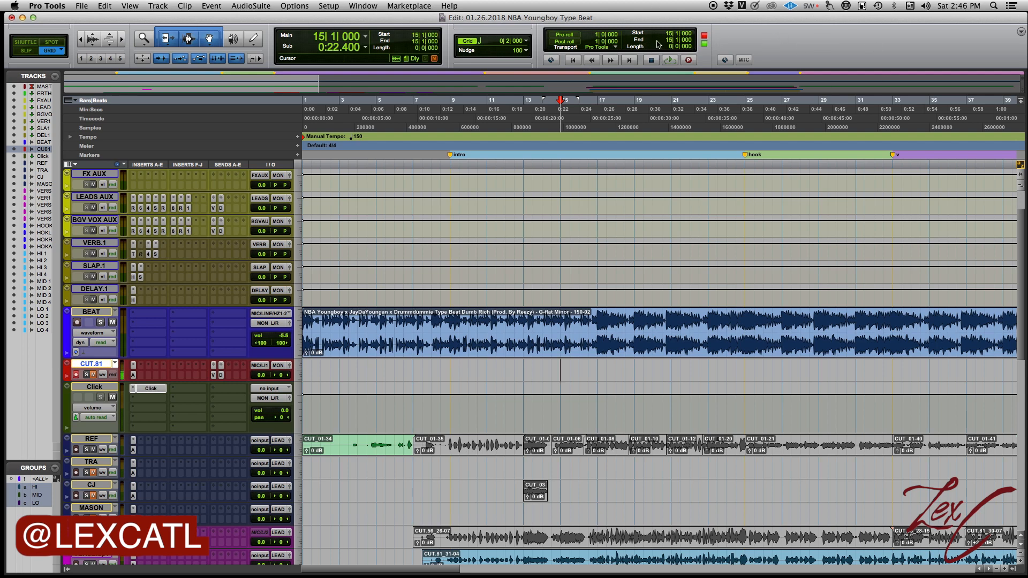
pyautogui.click(1019, 33)
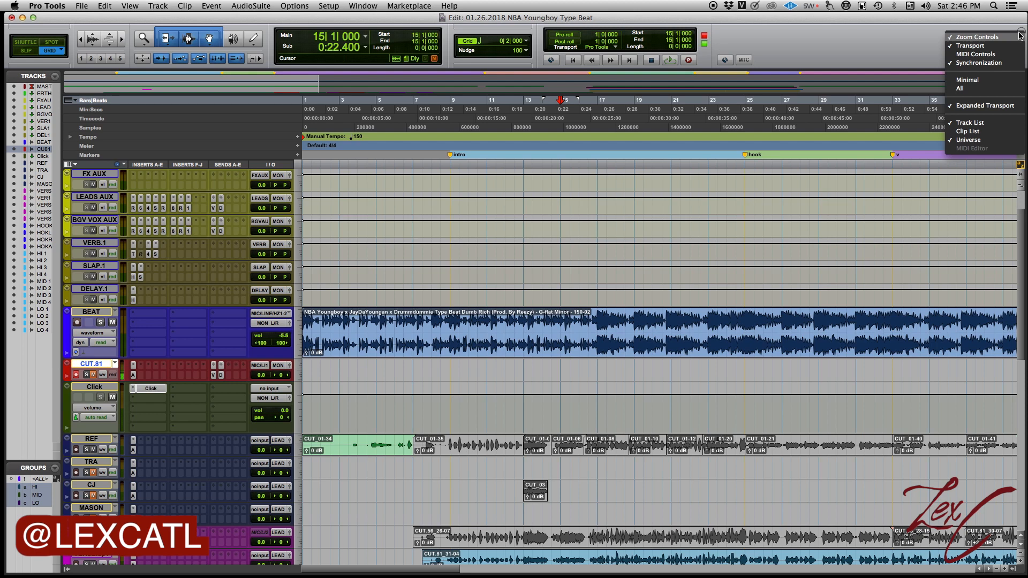
pyautogui.click(975, 54)
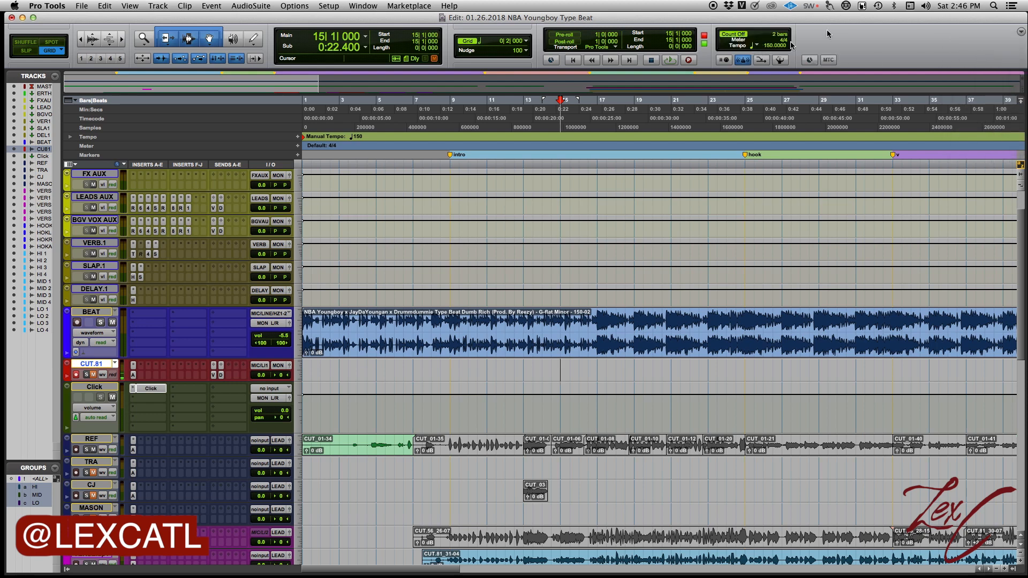
# - Check the countoff settings in the Click/Countoff Options and cancel the dialog
pyautogui.doubleClick(782, 37)
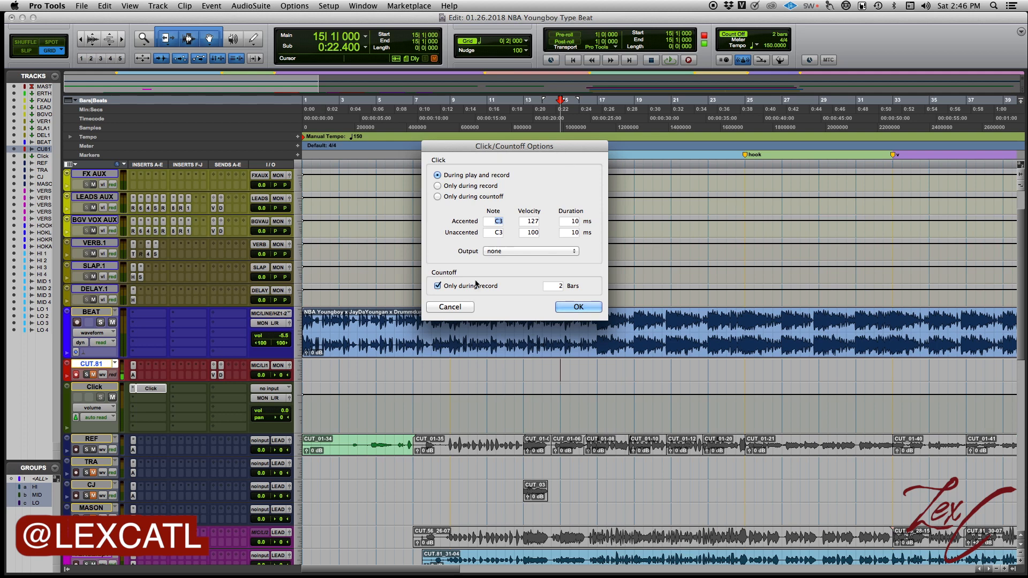
pyautogui.click(450, 307)
pyautogui.click(732, 34)
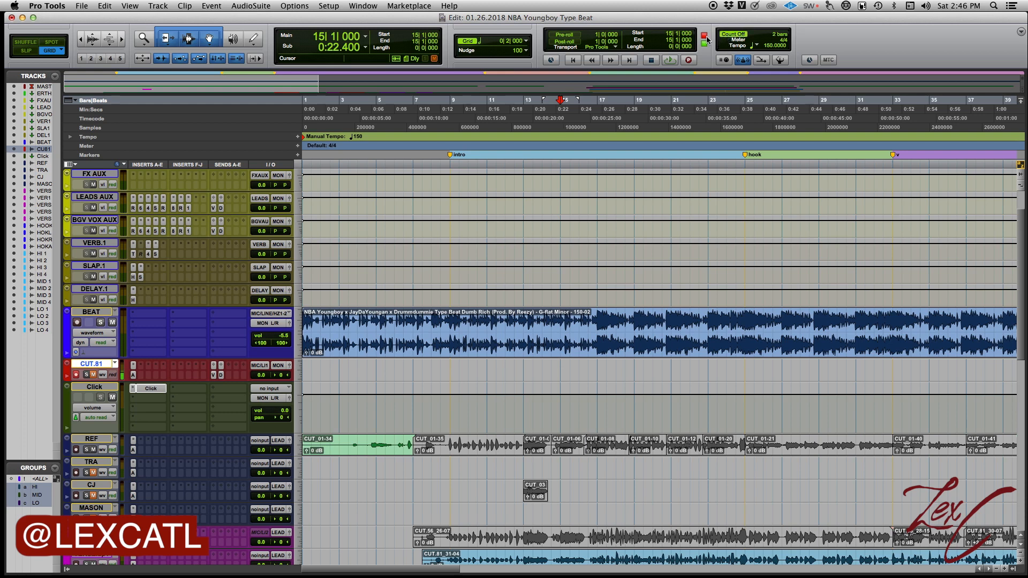
# - Review when the click sounds in the Click/Countoff Options and accept the During play and record setting
pyautogui.doubleClick(779, 37)
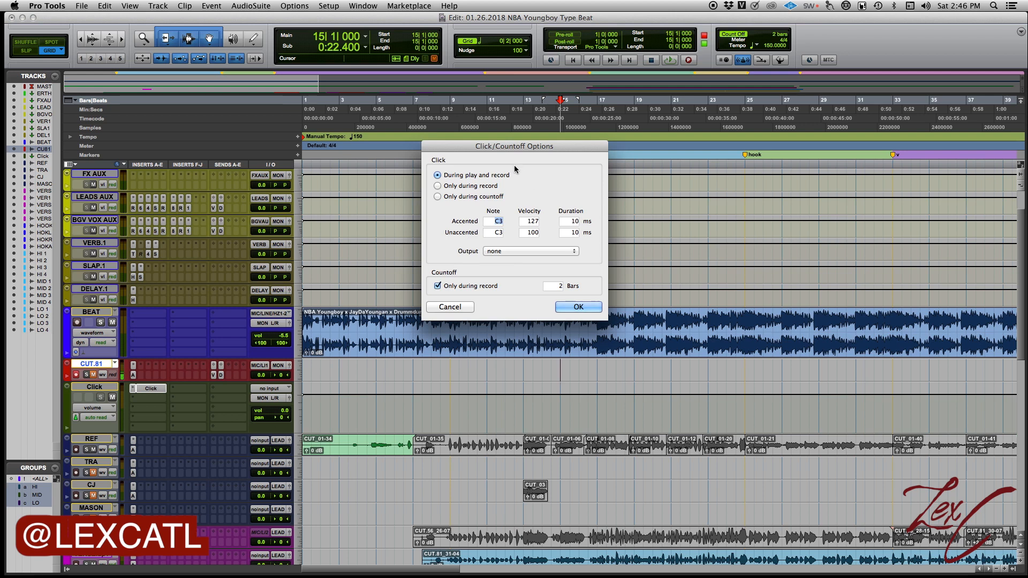
pyautogui.moveTo(558, 147); pyautogui.dragTo(533, 119)
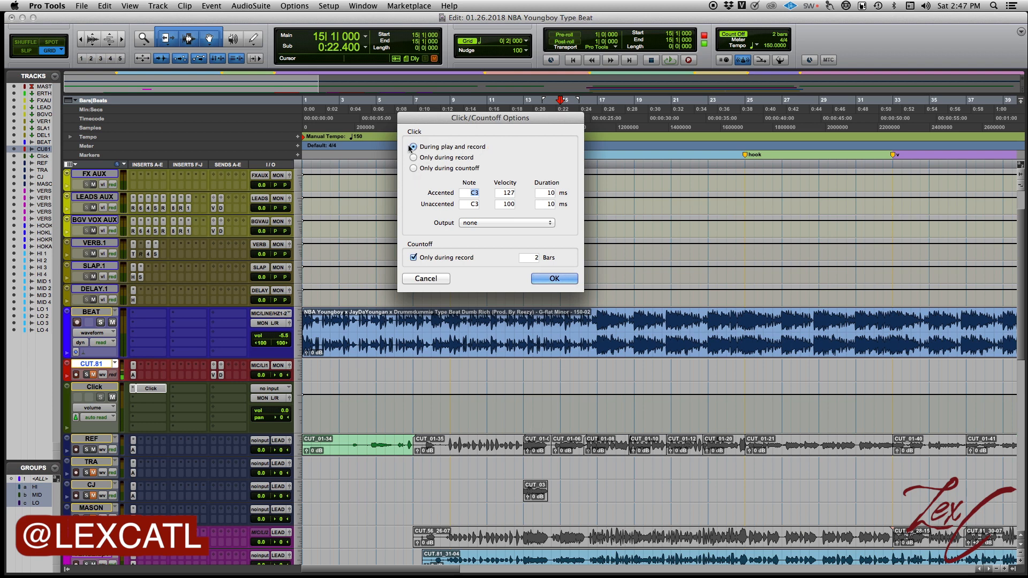
pyautogui.click(554, 279)
# - Place the cursor at 13|1|000 on the BEAT track and start playback with the click
pyautogui.click(477, 319)
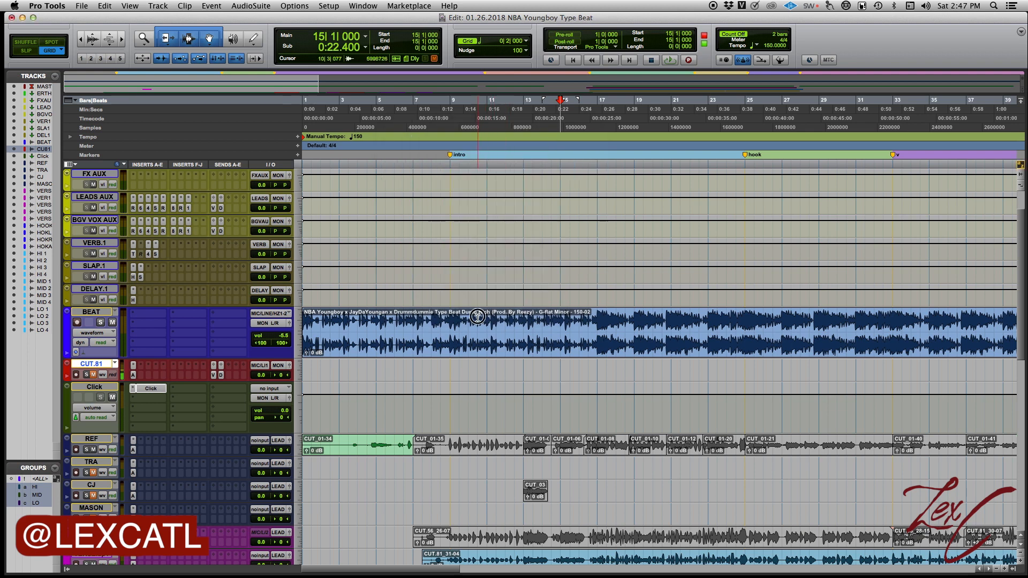
pyautogui.click(524, 320)
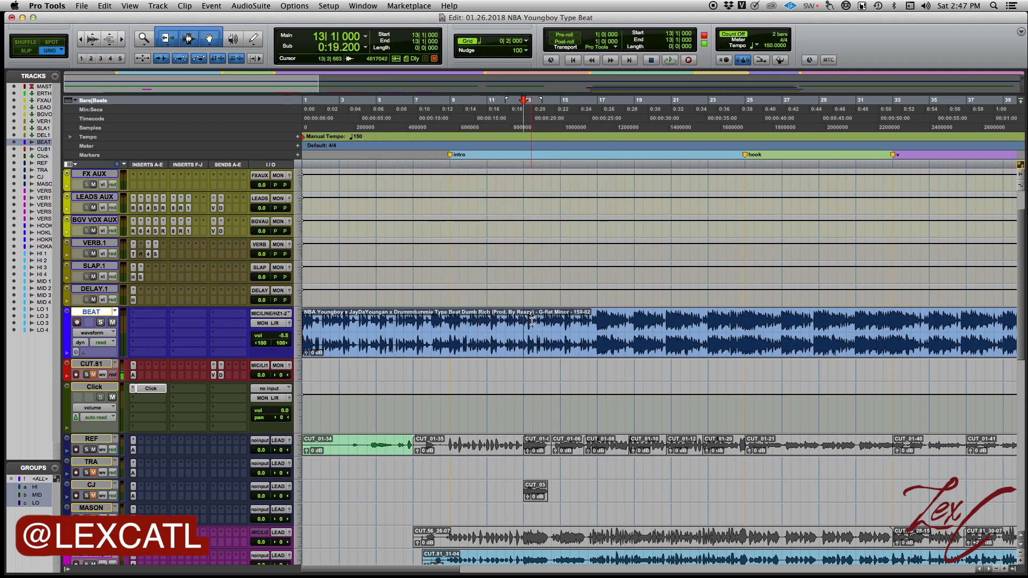
pyautogui.press('space')
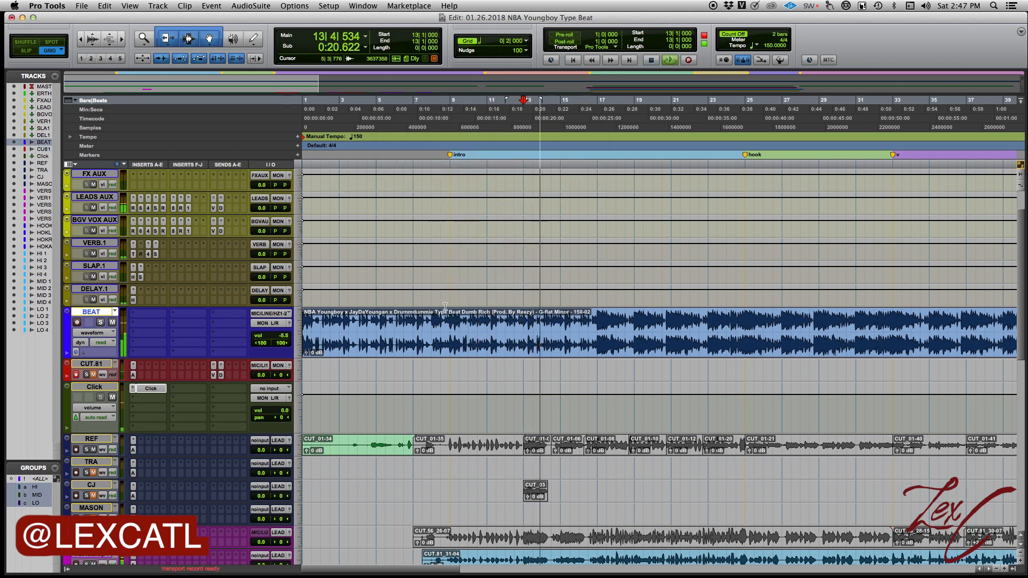
# - Stop playback and record a short take on the CUT.81 track from 13|1|000 with the two-bar countoff
pyautogui.press('space')
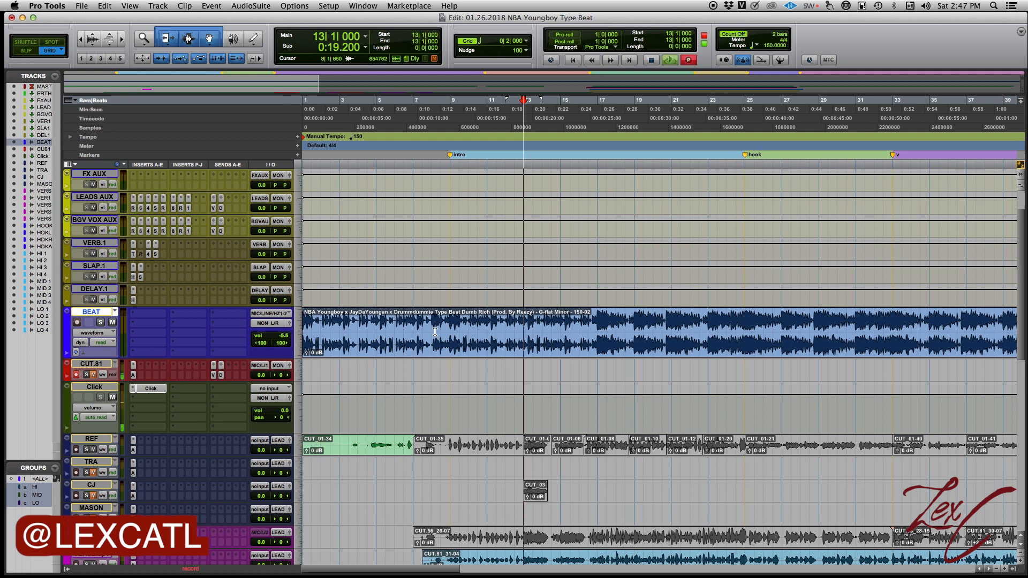
pyautogui.press('space')
pyautogui.press('space')
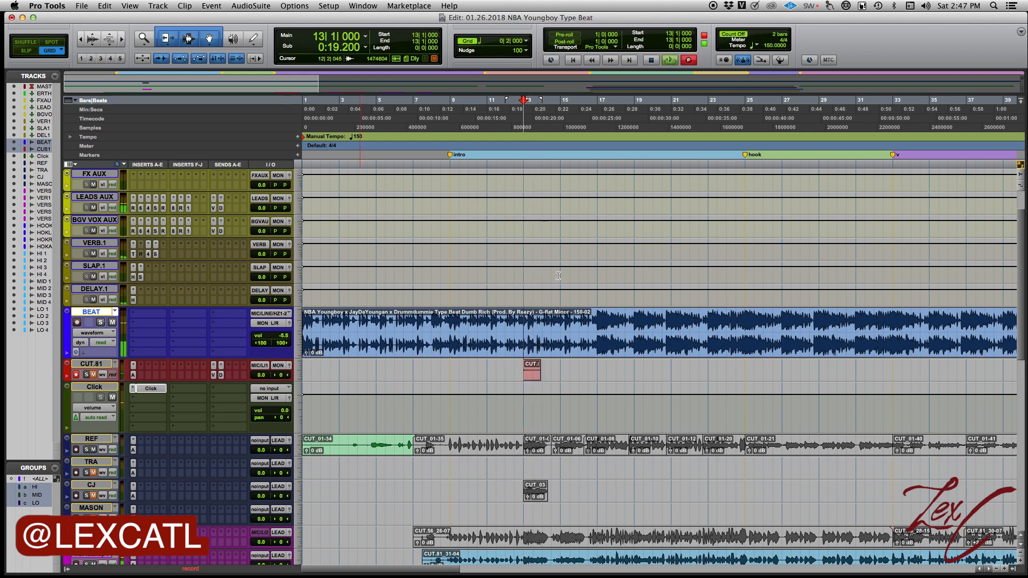
# - Set the click to sound Only during record in the Click/Countoff Options
pyautogui.doubleClick(779, 38)
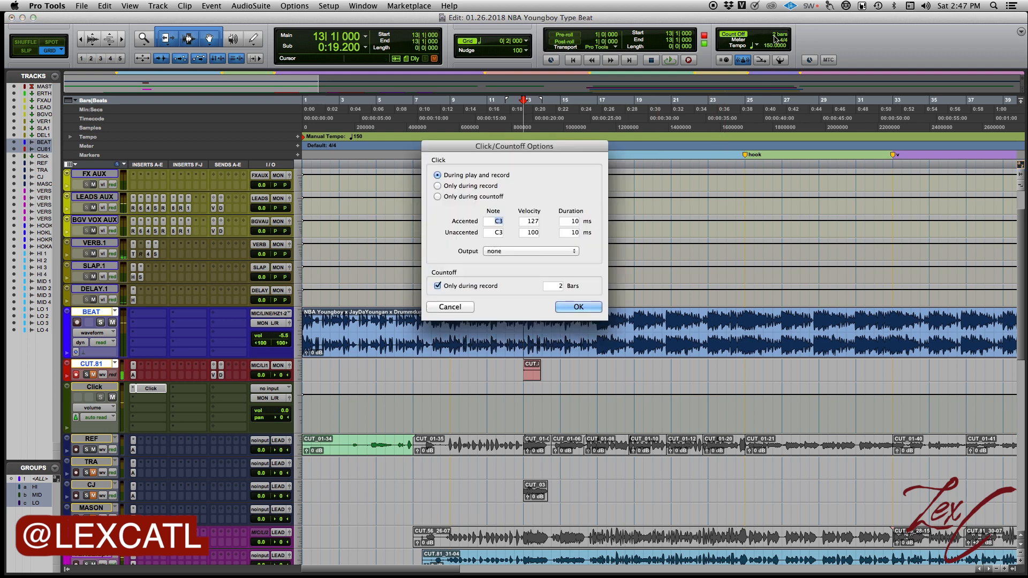
pyautogui.click(438, 186)
pyautogui.click(582, 307)
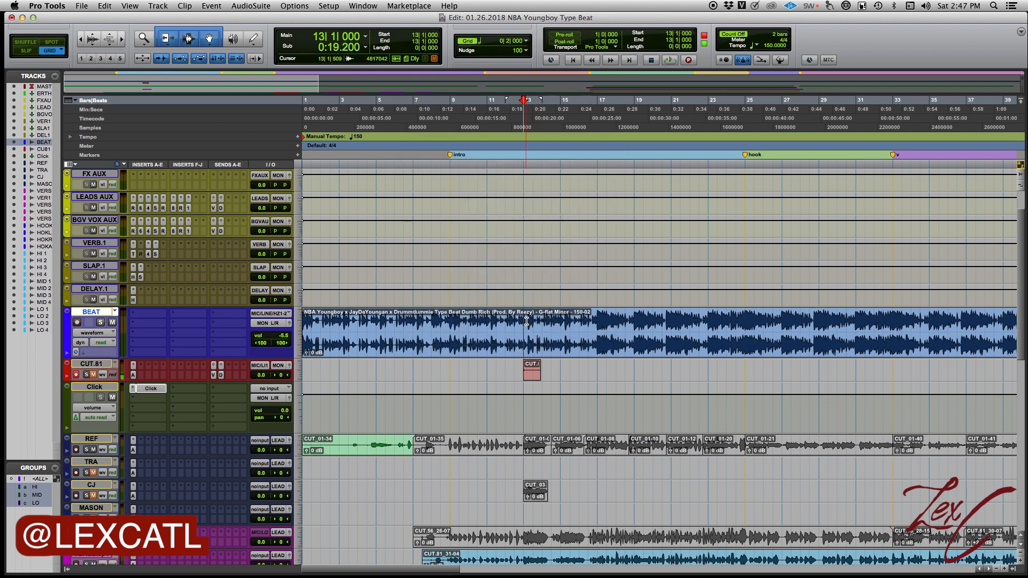
# - Play the beat briefly from 13|1|000, and record a short take on the CUT.81 track from 21|1|000
pyautogui.press('space')
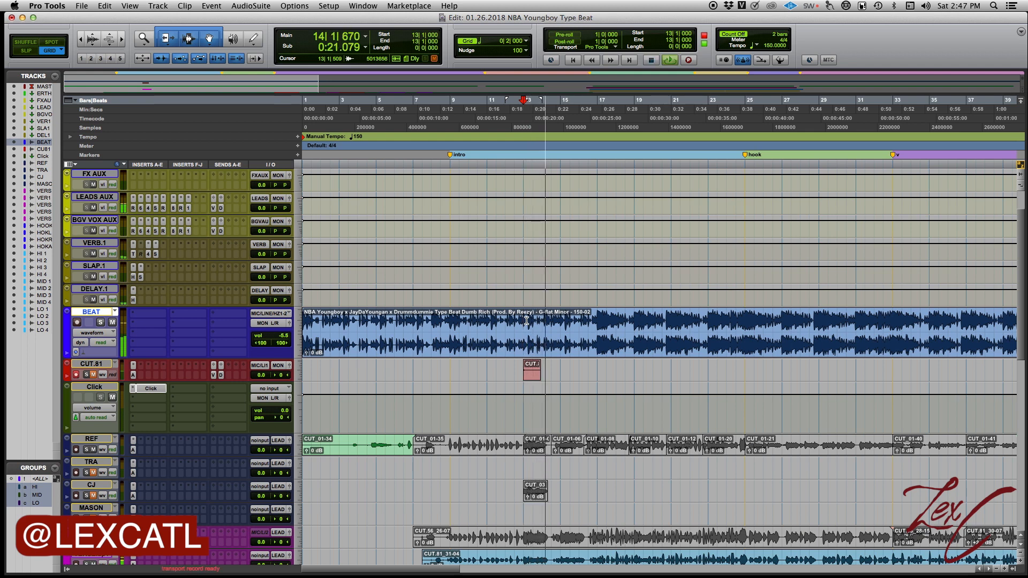
pyautogui.click(526, 316)
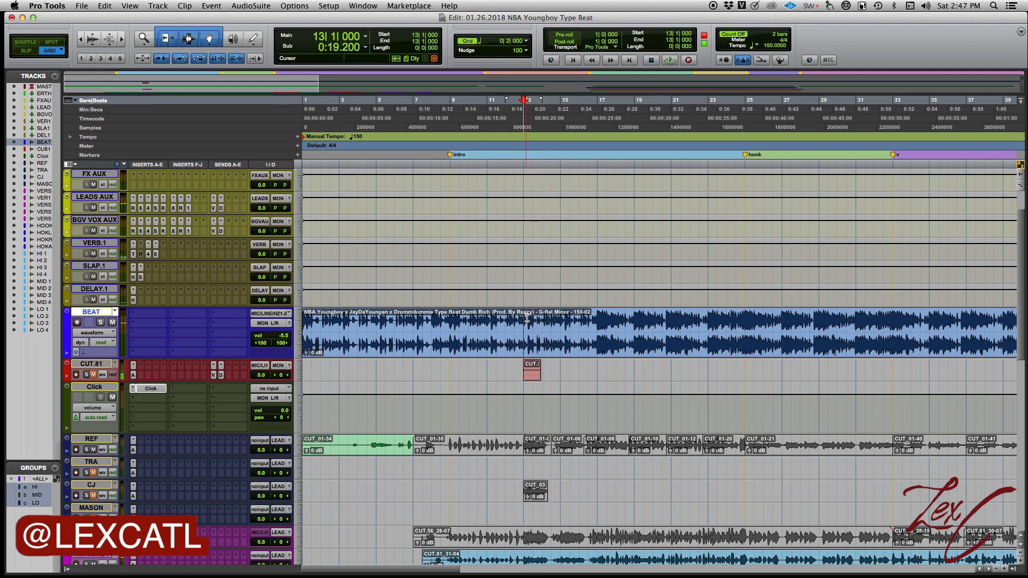
pyautogui.click(669, 321)
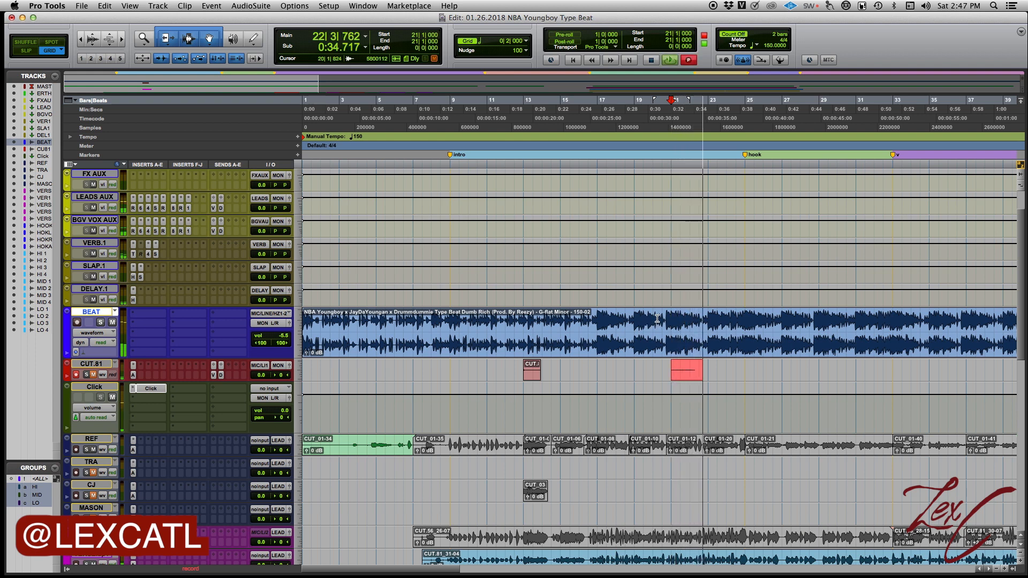
pyautogui.press('space')
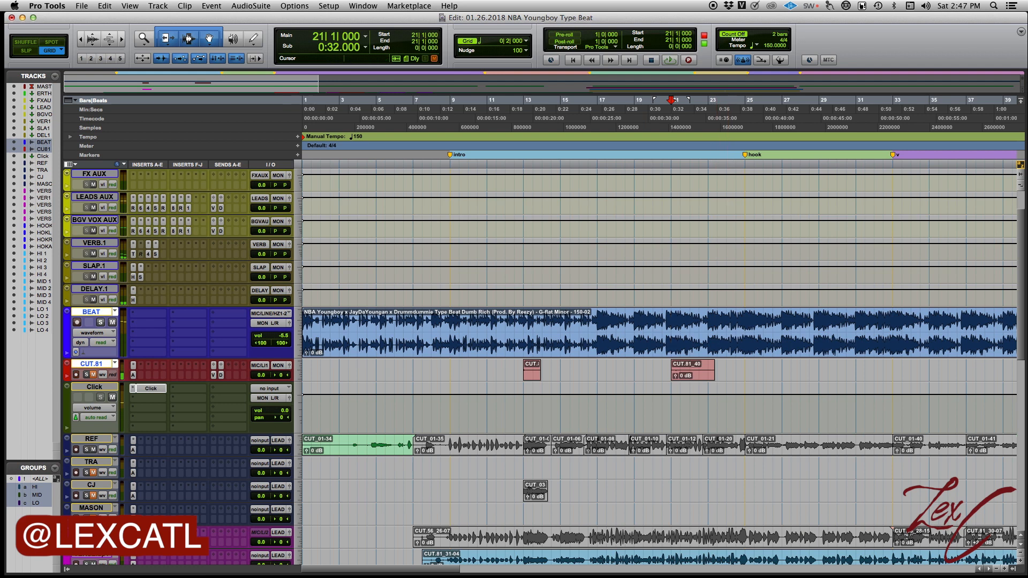
# - Set the click to sound Only during countoff in the Click/Countoff Options
pyautogui.doubleClick(784, 31)
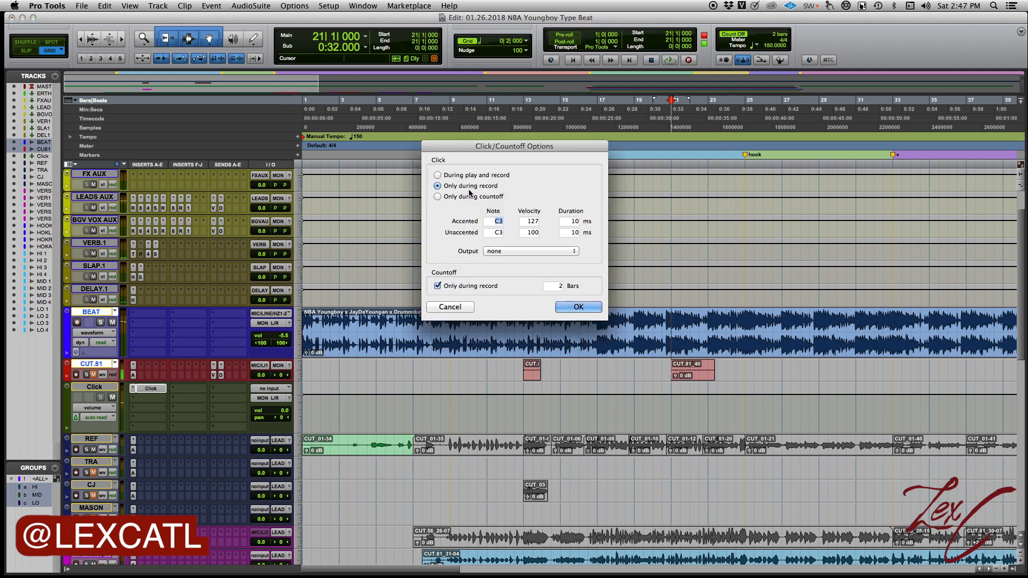
pyautogui.click(438, 196)
pyautogui.click(566, 309)
# - Return to the session start and record a short take on the CUT.81 track with the two-bar countoff
pyautogui.press('Return')
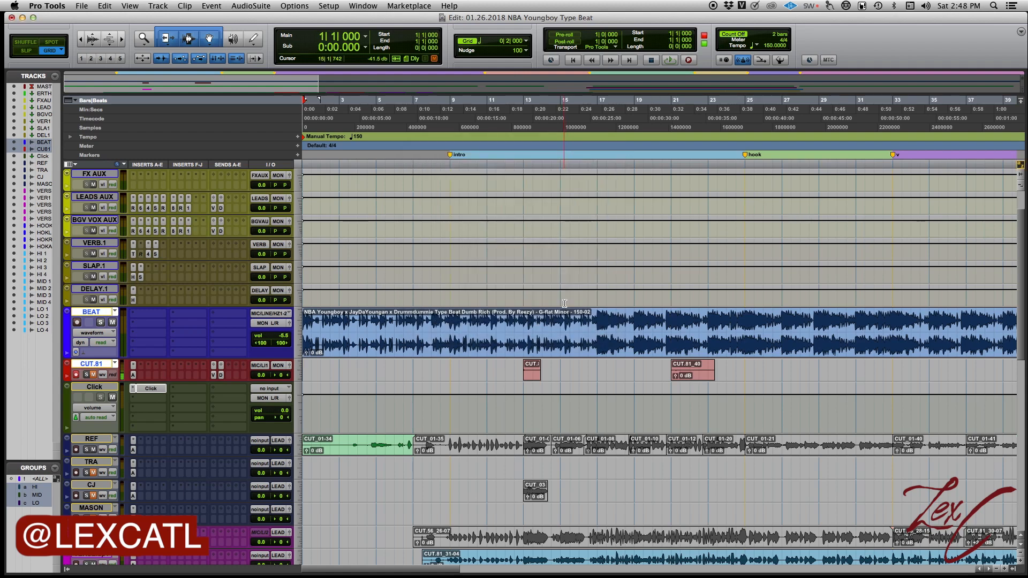
pyautogui.press('super+space')
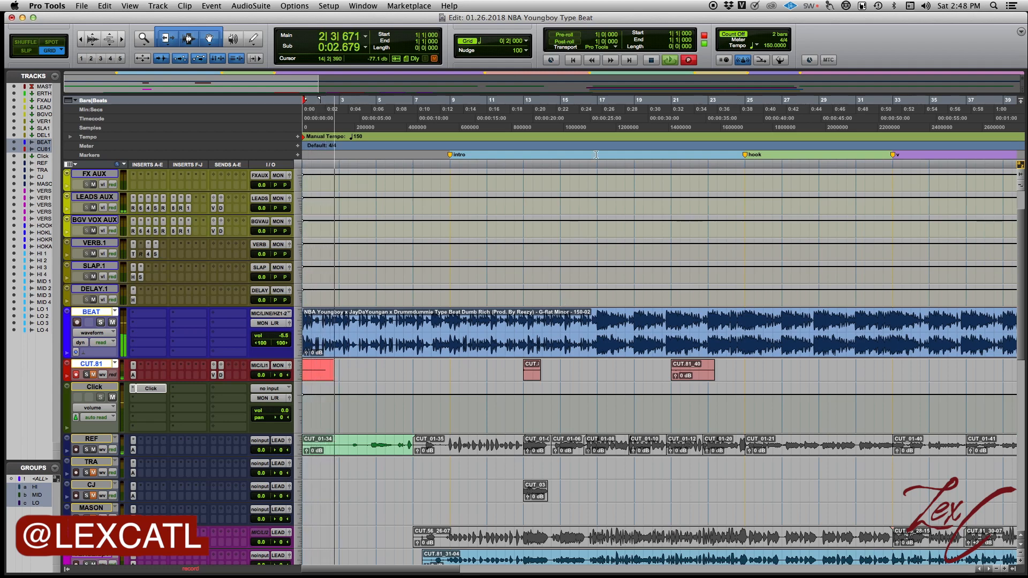
pyautogui.press('space')
# - Set the click to During play and record and disable the countoff's Only during record option in the Click/Countoff Options
pyautogui.doubleClick(778, 38)
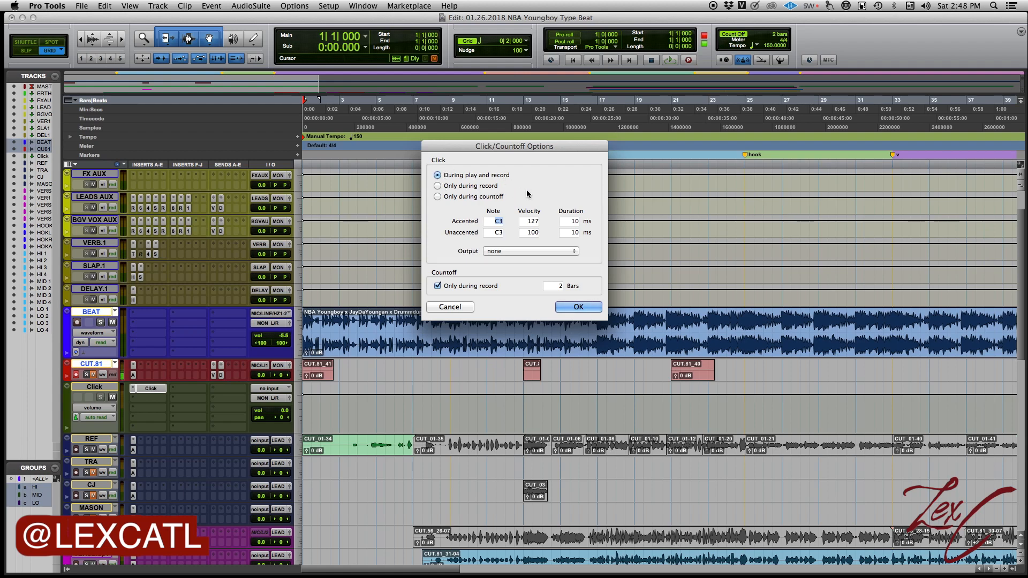
pyautogui.click(438, 287)
pyautogui.click(588, 305)
pyautogui.doubleClick(773, 36)
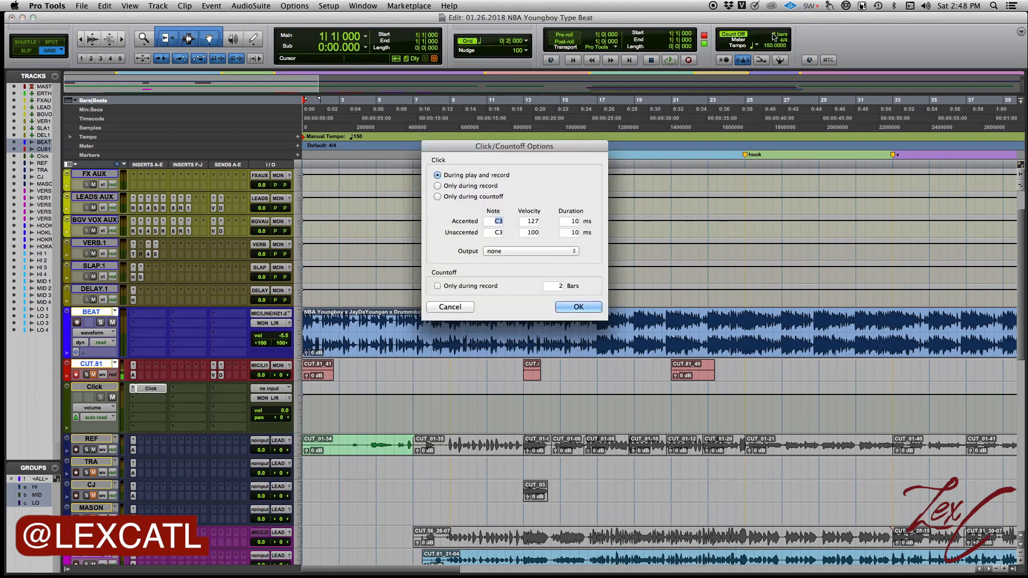
pyautogui.click(579, 306)
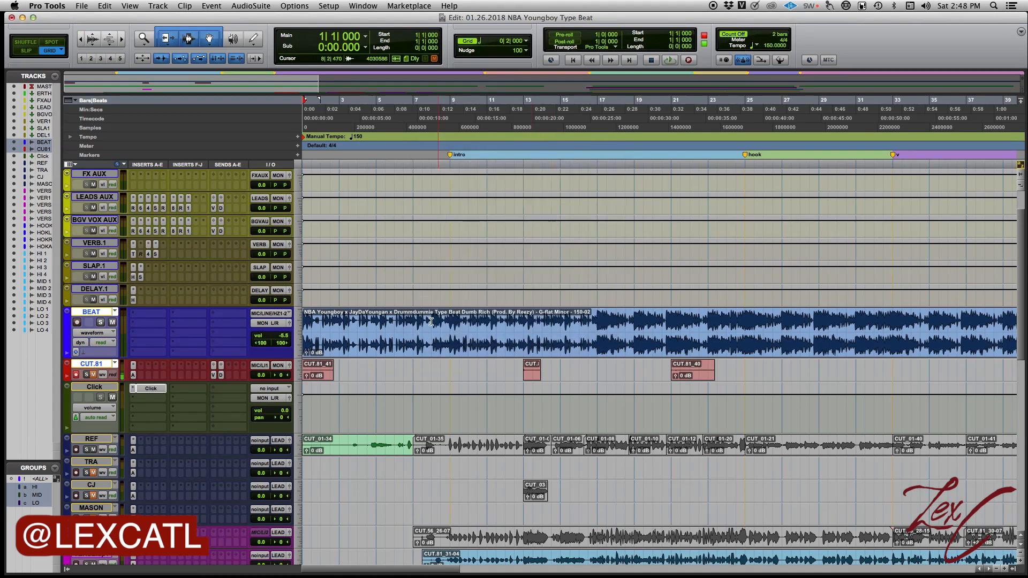
# - Play the beat from 7|1|000 with the unrestricted two-bar countoff, and record a short CUT.81 take from the same position
pyautogui.click(414, 316)
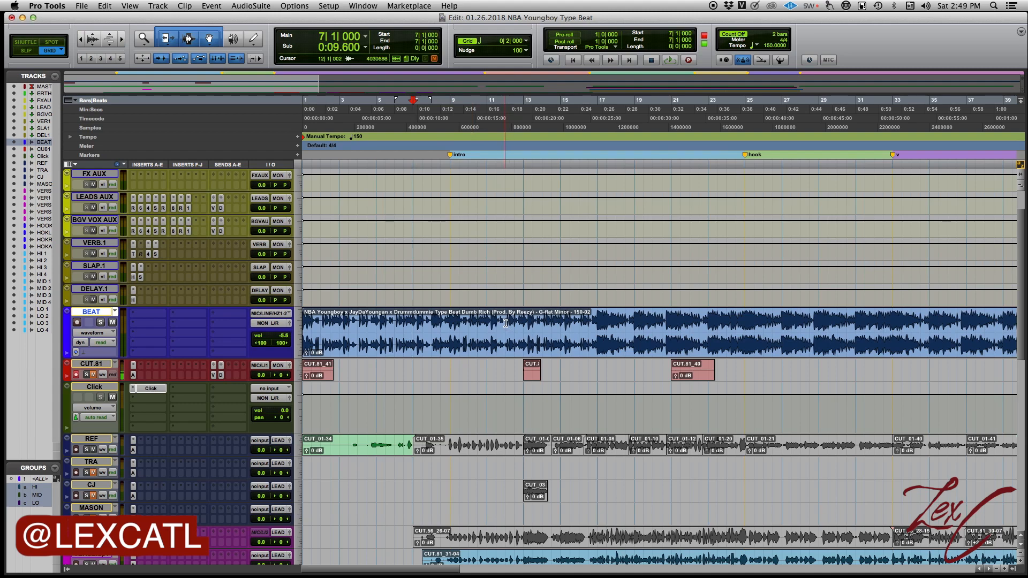
pyautogui.press('super+space')
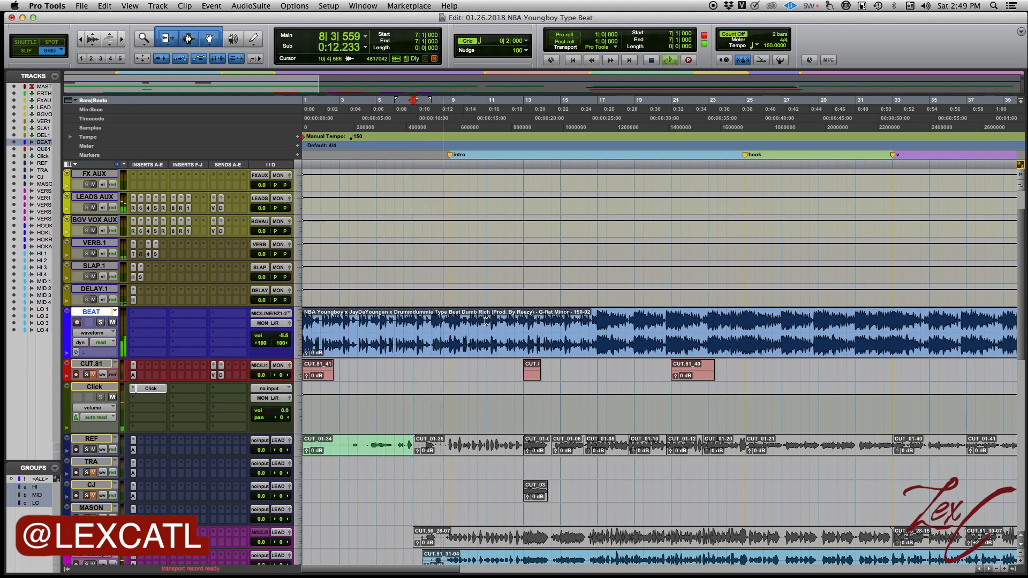
pyautogui.press('space')
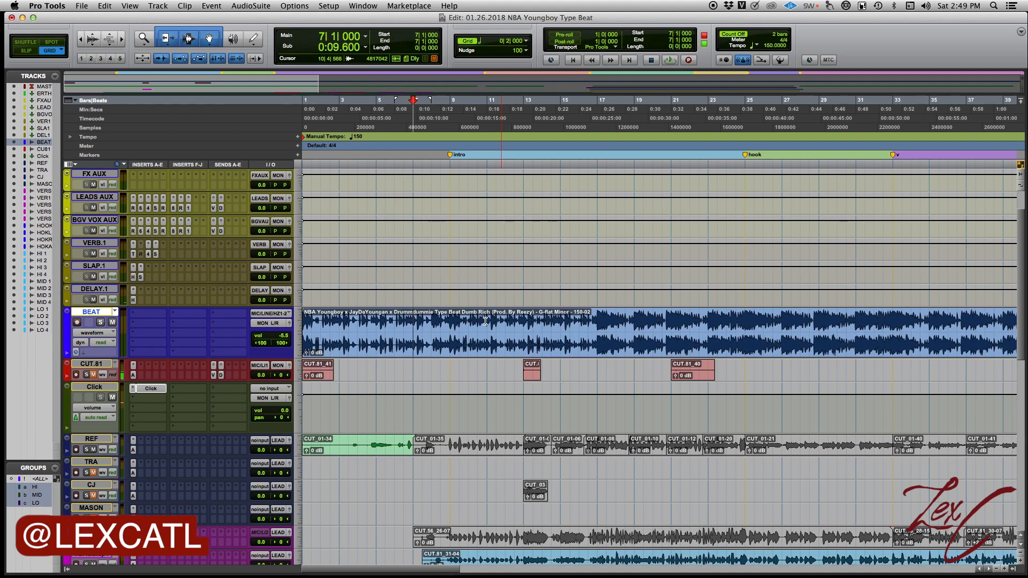
pyautogui.press('super+space')
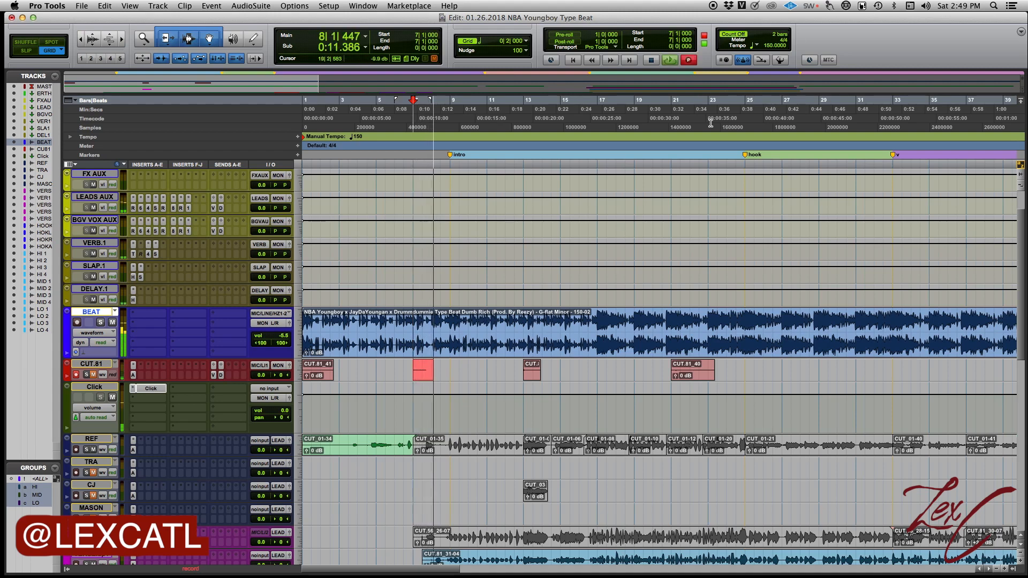
pyautogui.press('space')
# - Enable the countoff's Only during record option again in the Click/Countoff Options
pyautogui.doubleClick(781, 37)
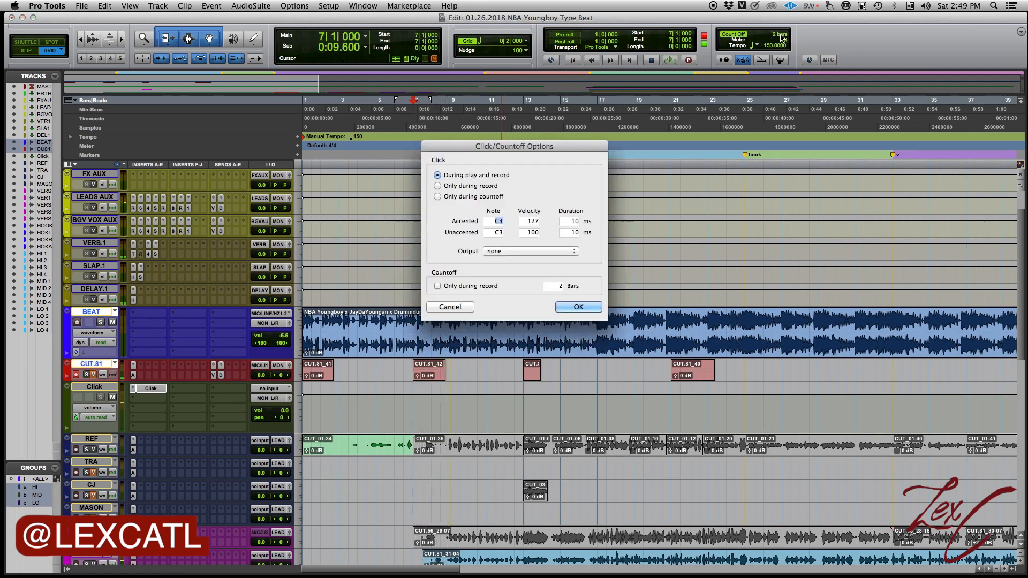
pyautogui.click(438, 286)
pyautogui.click(577, 306)
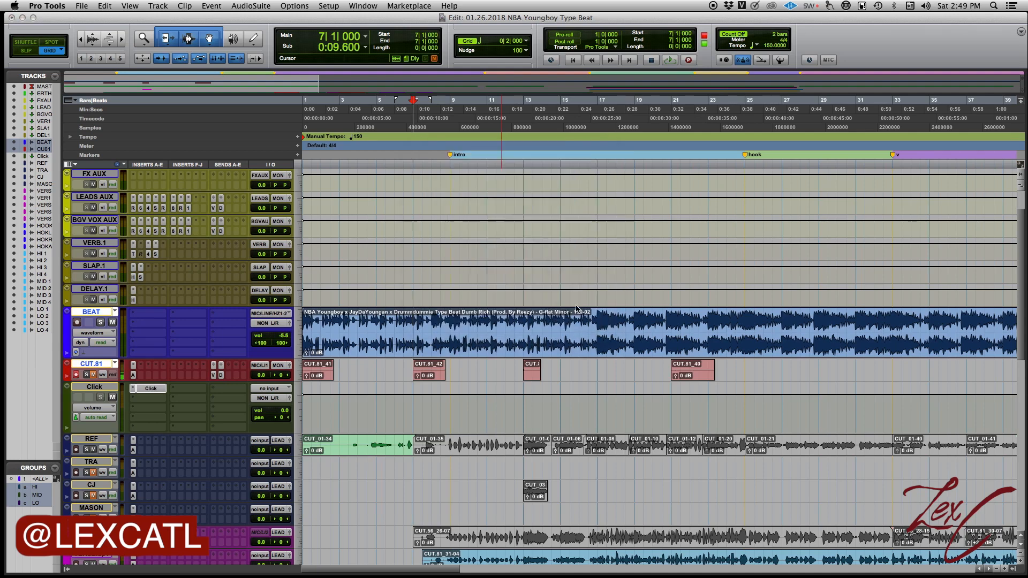
# - Play from 7|1|000 without a countoff, and record over the existing CUT.81 take there with the two-bar countoff
pyautogui.click(417, 322)
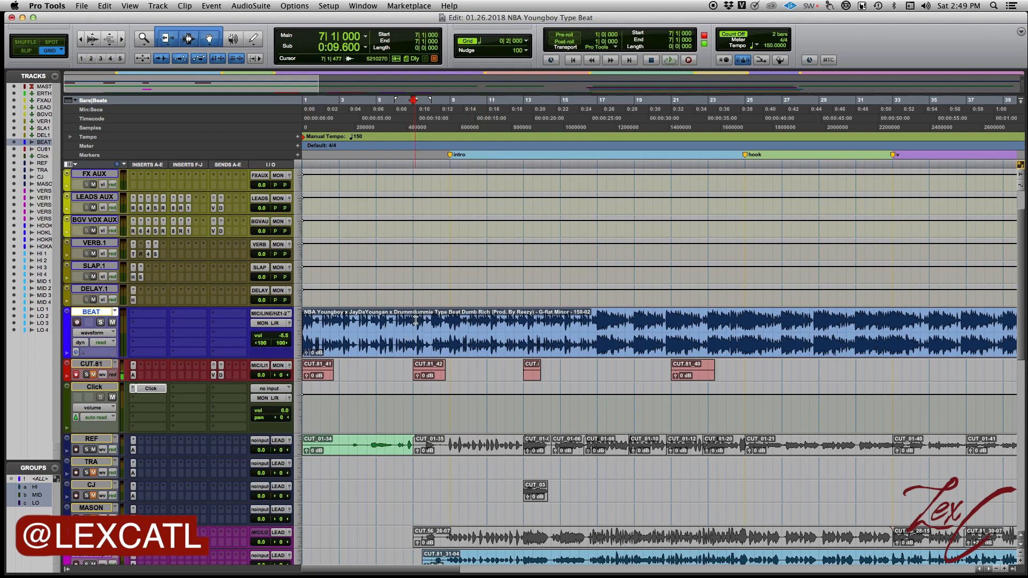
pyautogui.press('space')
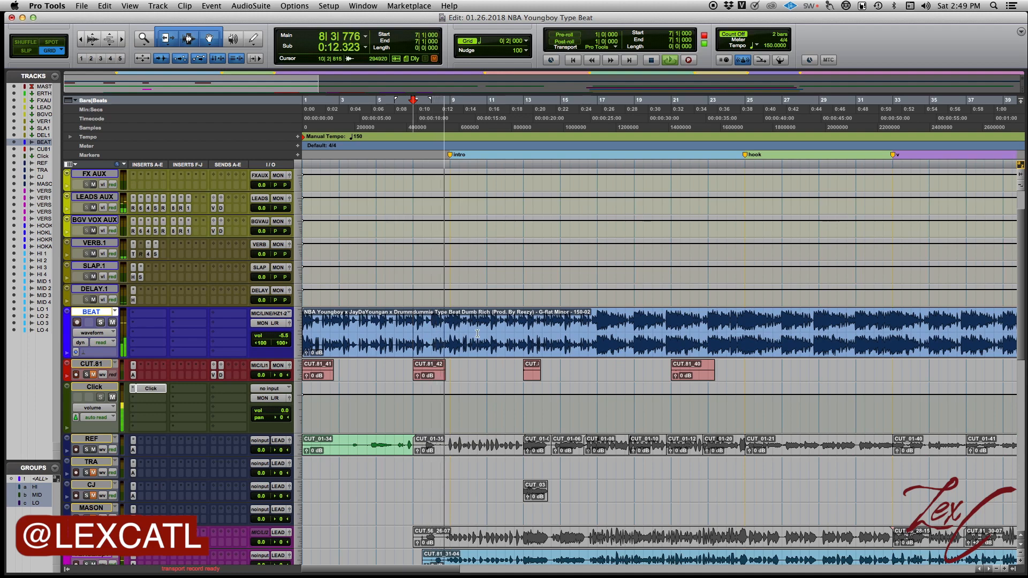
pyautogui.press('space')
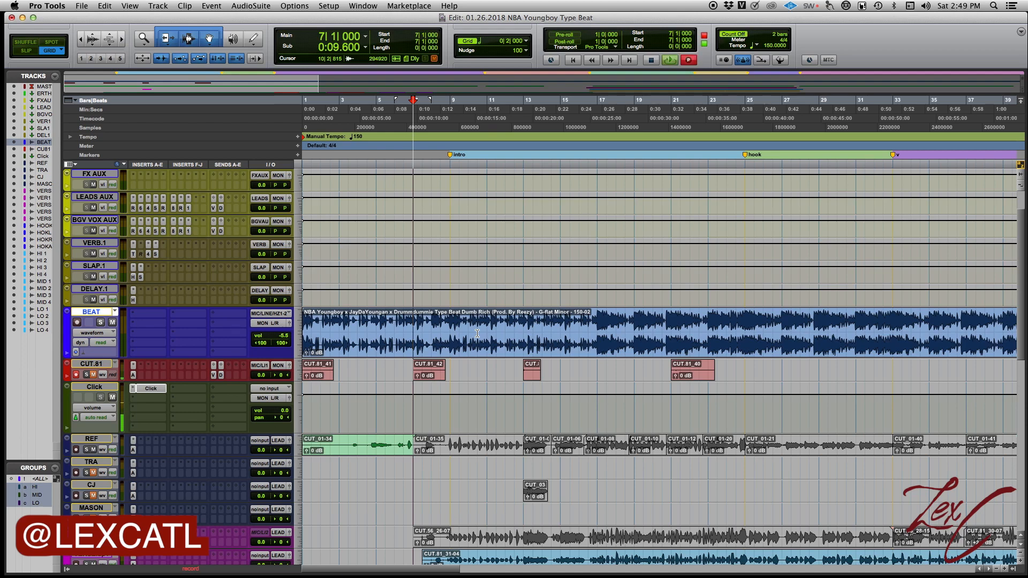
pyautogui.press('space')
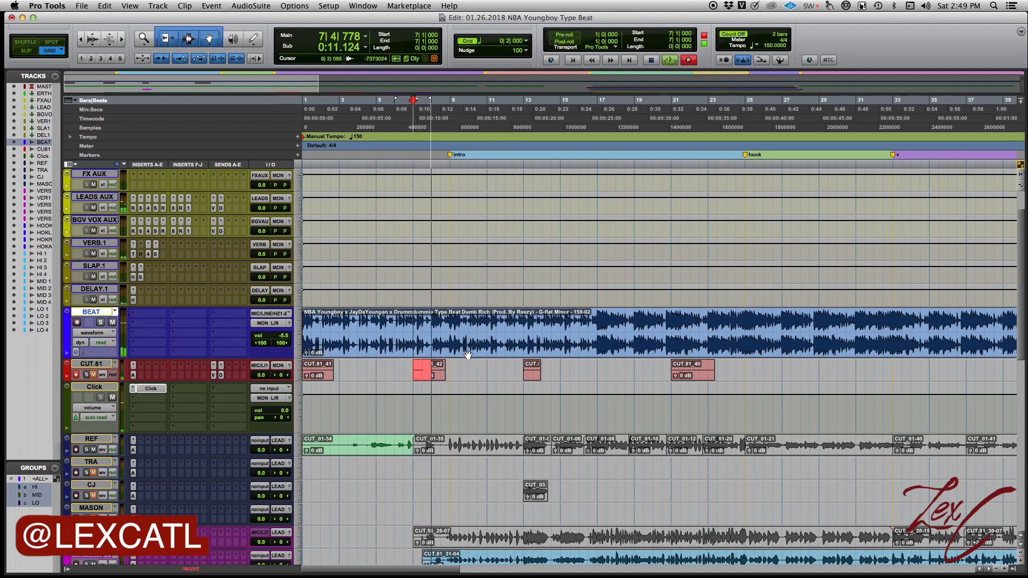
pyautogui.press('space')
# - Delete all recorded test takes from the CUT.81 track
pyautogui.moveTo(736, 369); pyautogui.dragTo(228, 365)
pyautogui.press('Delete')
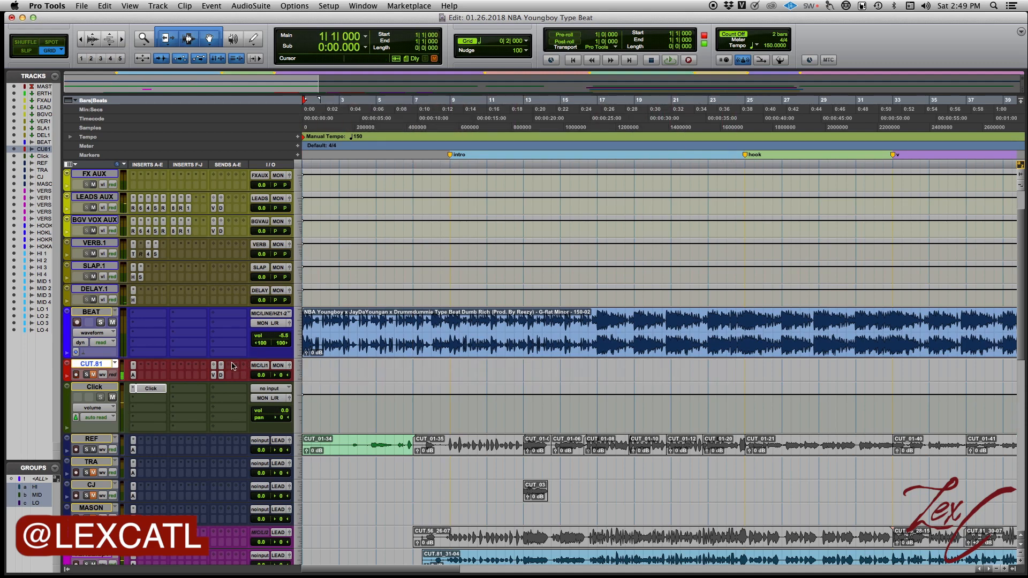
# - Move the clip on the BEAT track so that it starts at bar 5, leaving four empty bars before it
pyautogui.scroll(-3, 340, 334)
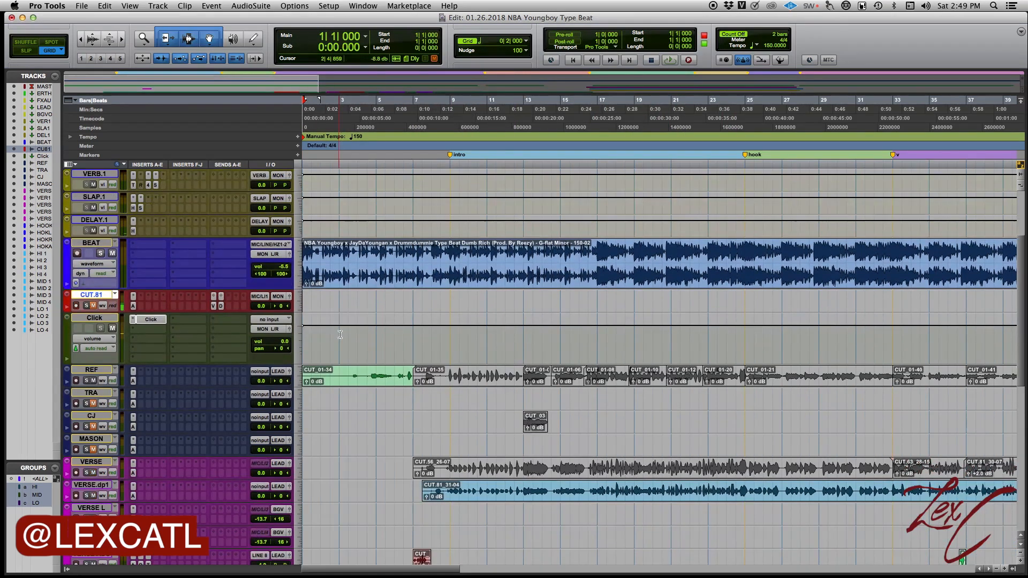
pyautogui.click(332, 285)
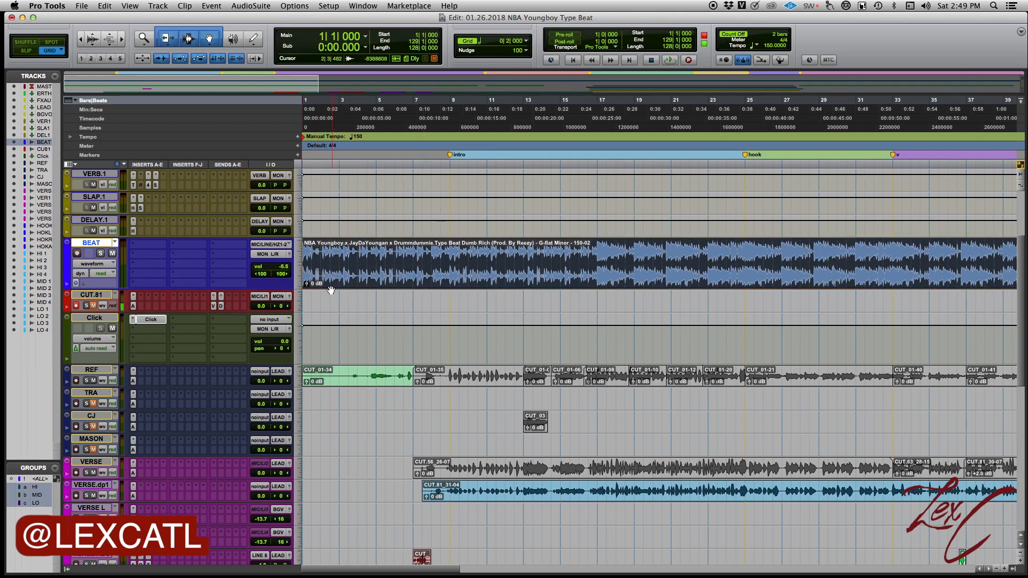
pyautogui.moveTo(313, 280)
pyautogui.mouseDown()
pyautogui.moveTo(387, 276)
pyautogui.moveTo(319, 295)
pyautogui.mouseUp()
pyautogui.click(349, 262)
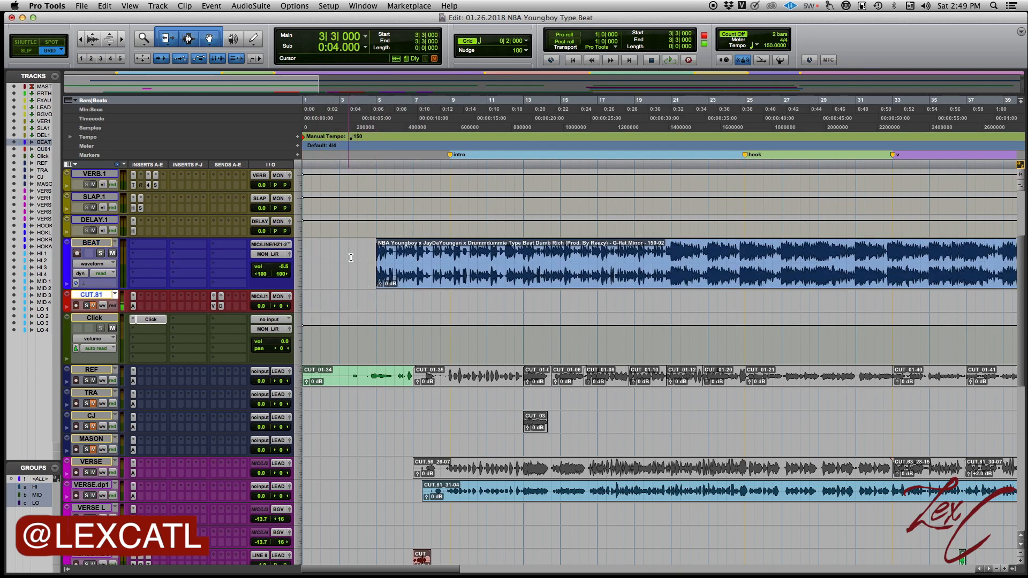
# - Automate the Click track's volume with Grabber breakpoints, dropping it to minimum where the BEAT clip starts at bar 5
pyautogui.click(210, 41)
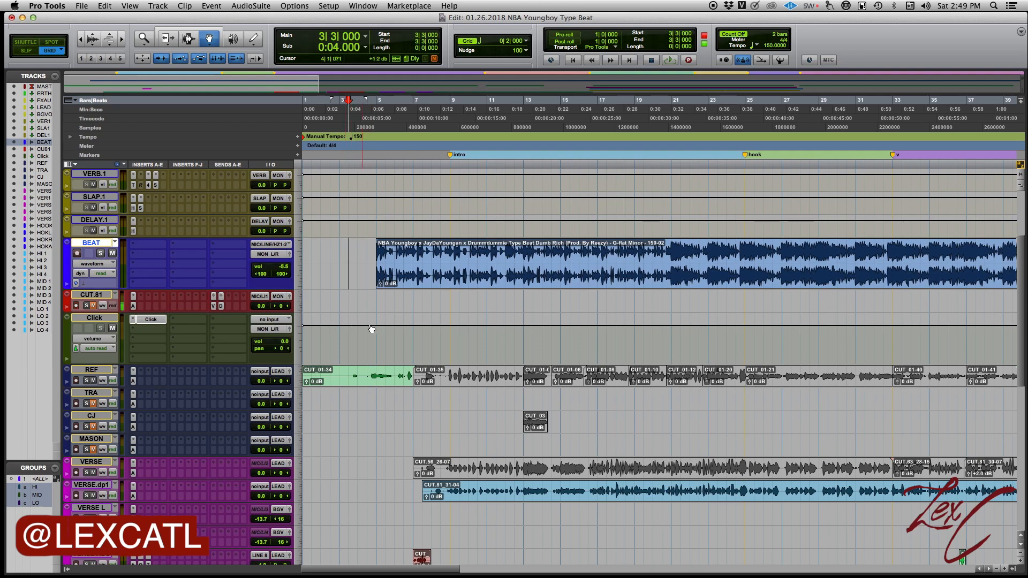
pyautogui.click(375, 325)
pyautogui.moveTo(376, 326)
pyautogui.mouseDown()
pyautogui.moveTo(376, 341)
pyautogui.moveTo(376, 326)
pyautogui.mouseUp()
pyautogui.moveTo(377, 327); pyautogui.dragTo(377, 364)
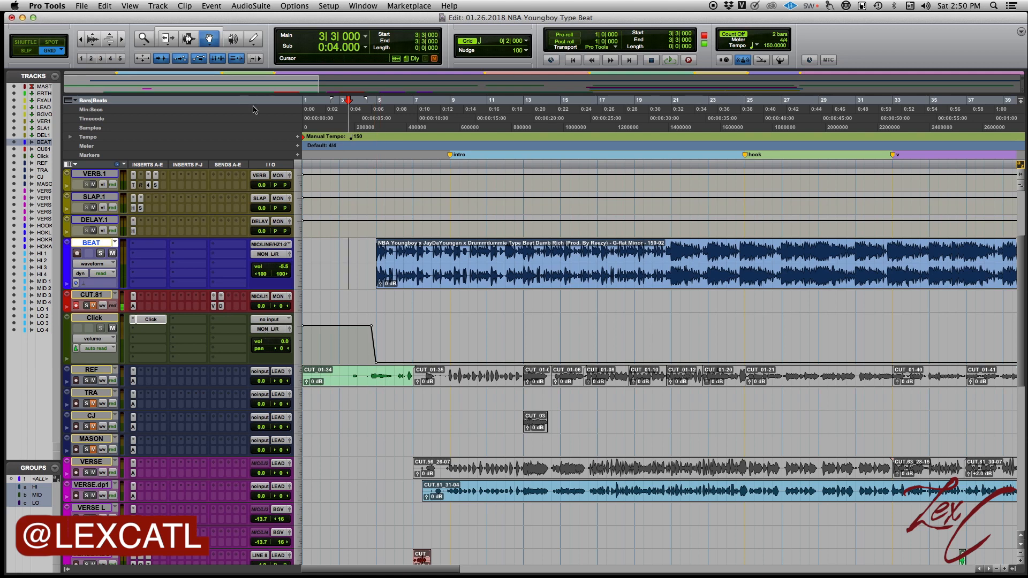
# - Play the session from the start past the beat's entry to check the automated click, and stop playback
pyautogui.press('Return')
pyautogui.press('space')
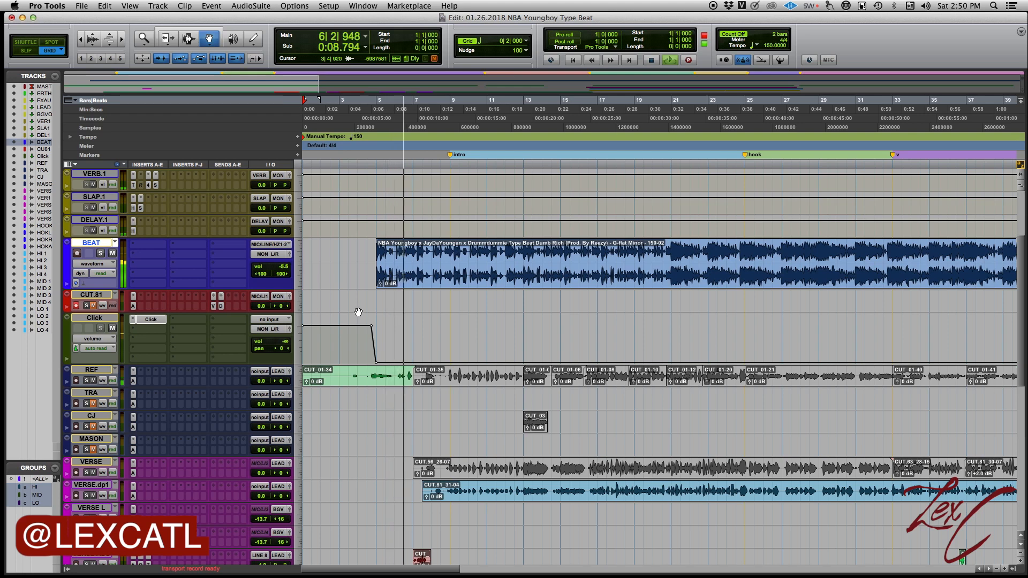
pyautogui.press('space')
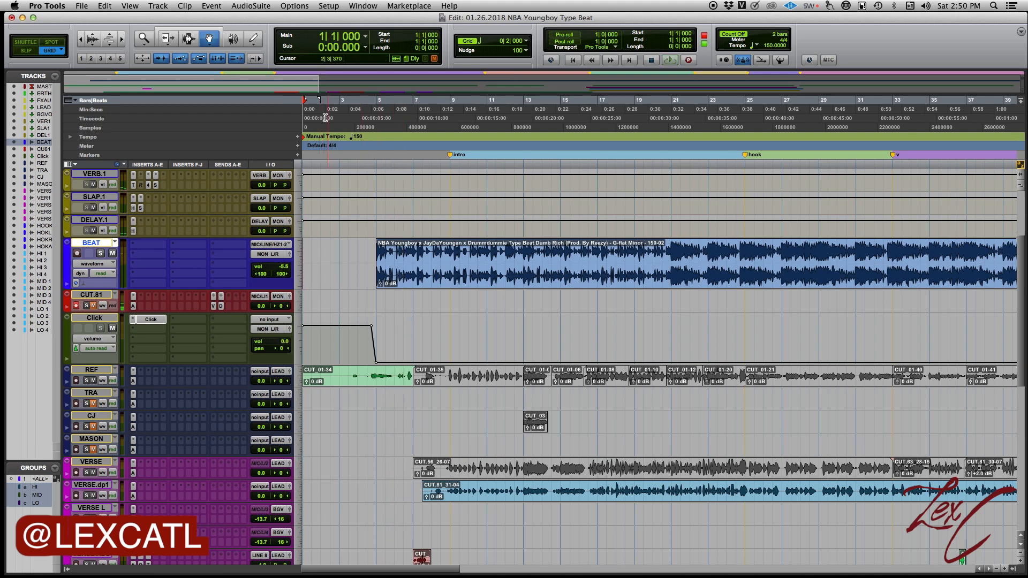
# - Select the Click track's volume automation from 1|1|000 to 8|1|000 and remove its breakpoints
pyautogui.click(219, 50)
pyautogui.moveTo(431, 337); pyautogui.dragTo(303, 337)
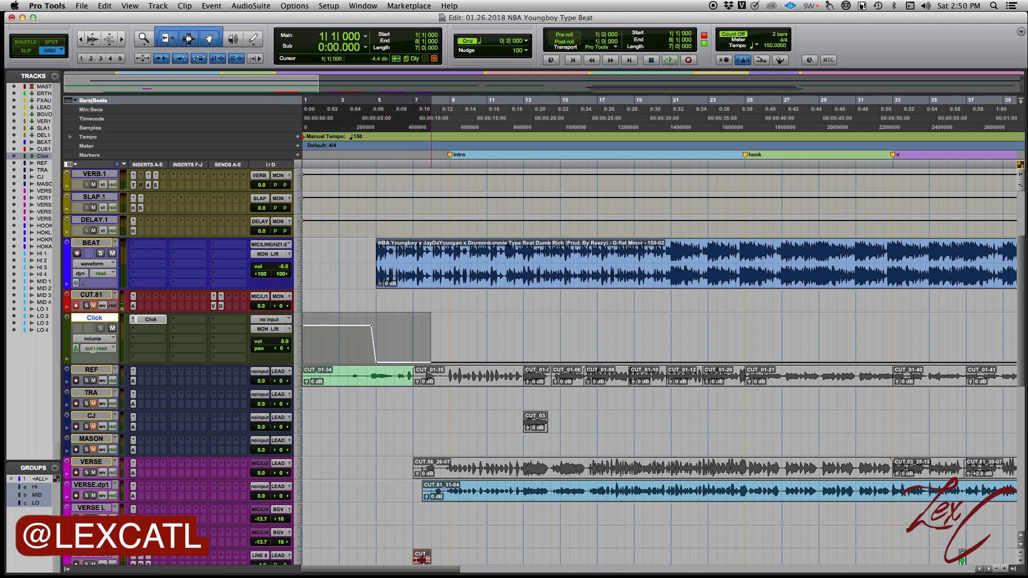
pyautogui.press('super+z')
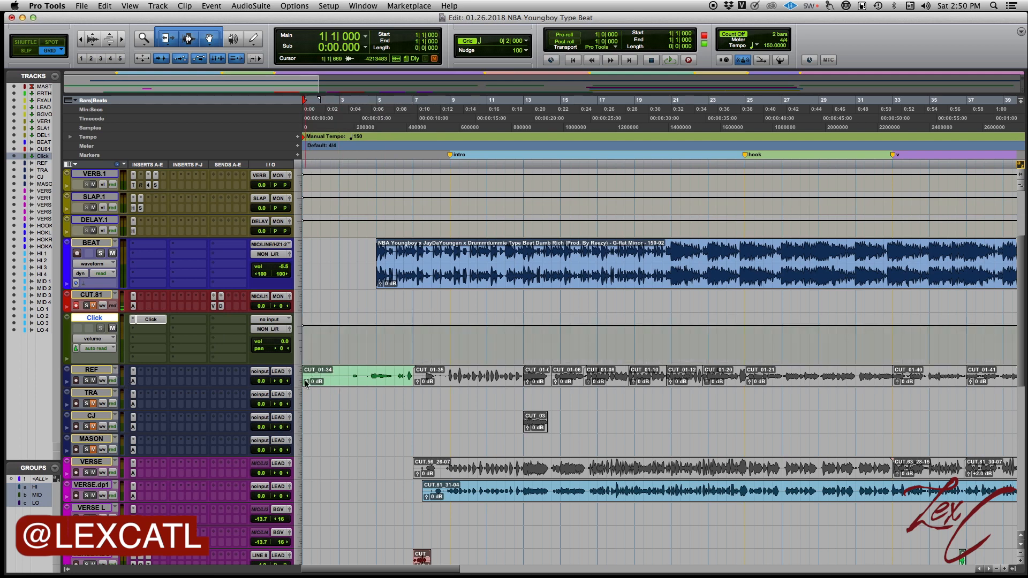
# - Play the session from the start, mute the Click track during playback, and stop
pyautogui.press('space')
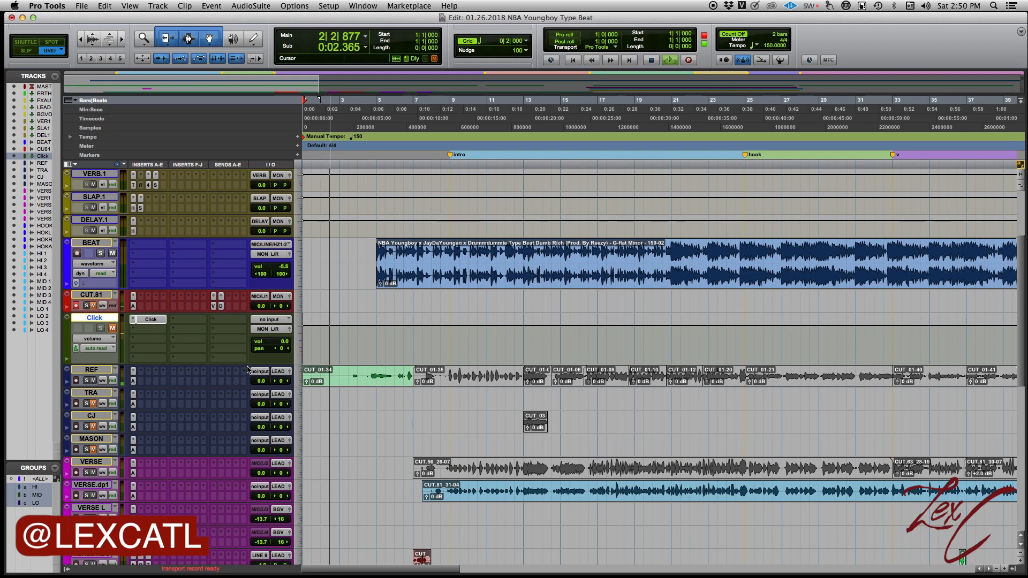
pyautogui.scroll(-10, 321, 361)
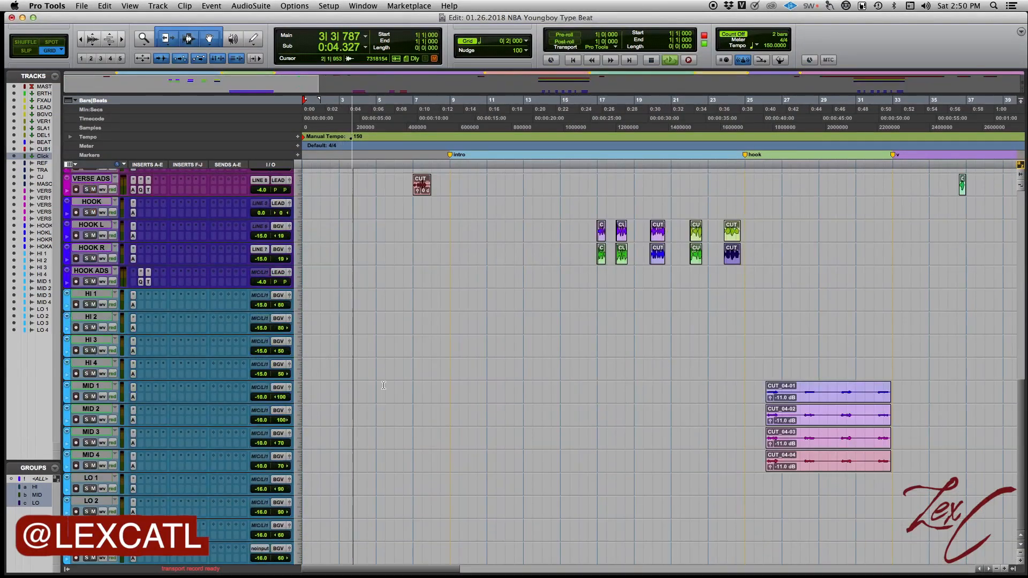
pyautogui.press('space')
pyautogui.scroll(10, 359, 421)
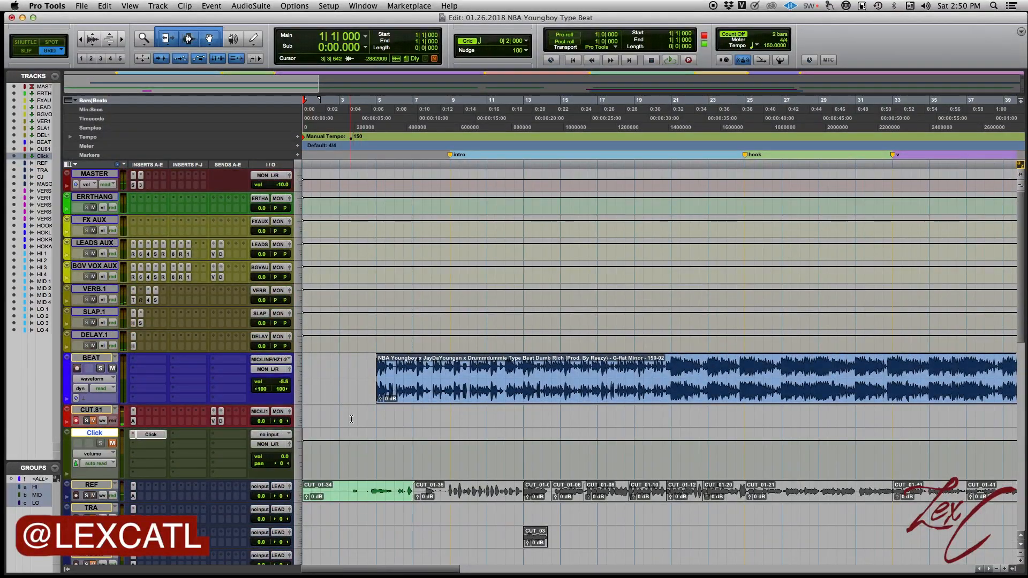
# - Try trimming the start of the REF track's first clip to 3|3|000 and check it by playing from the session start
pyautogui.scroll(-1, 354, 455)
pyautogui.click(349, 465)
pyautogui.press('a')
pyautogui.press('Return')
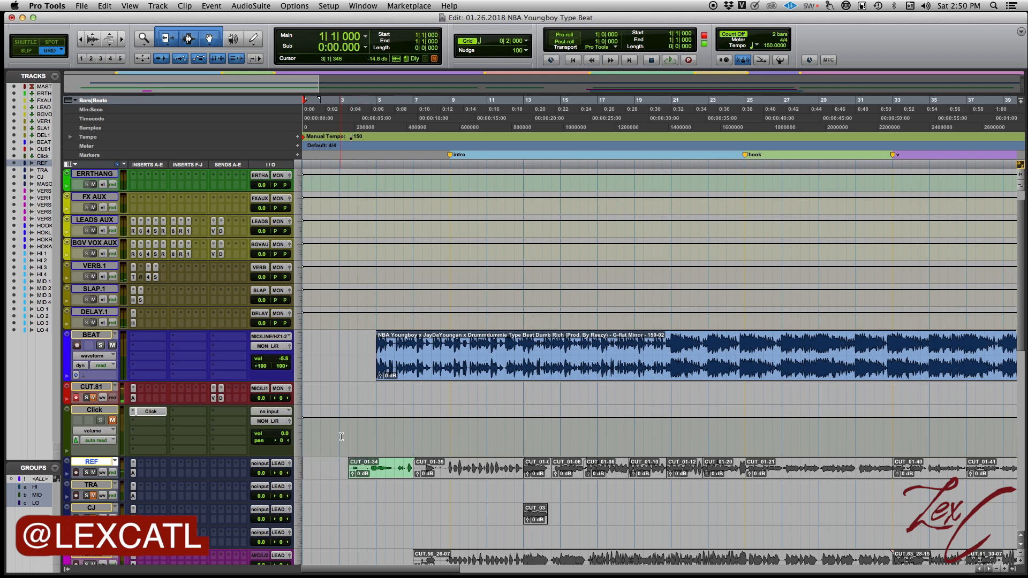
pyautogui.press('space')
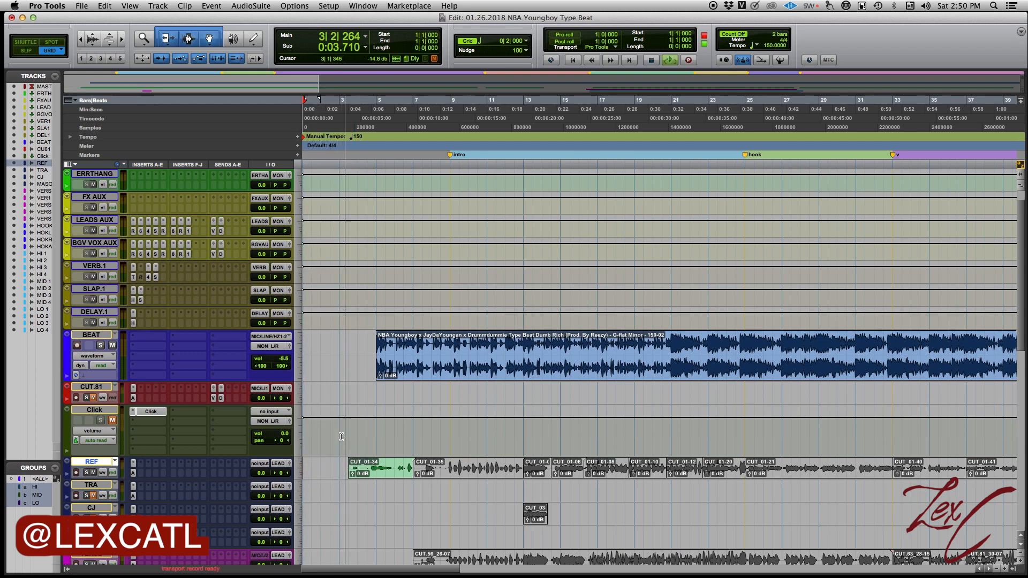
pyautogui.press('space')
pyautogui.press('super+z')
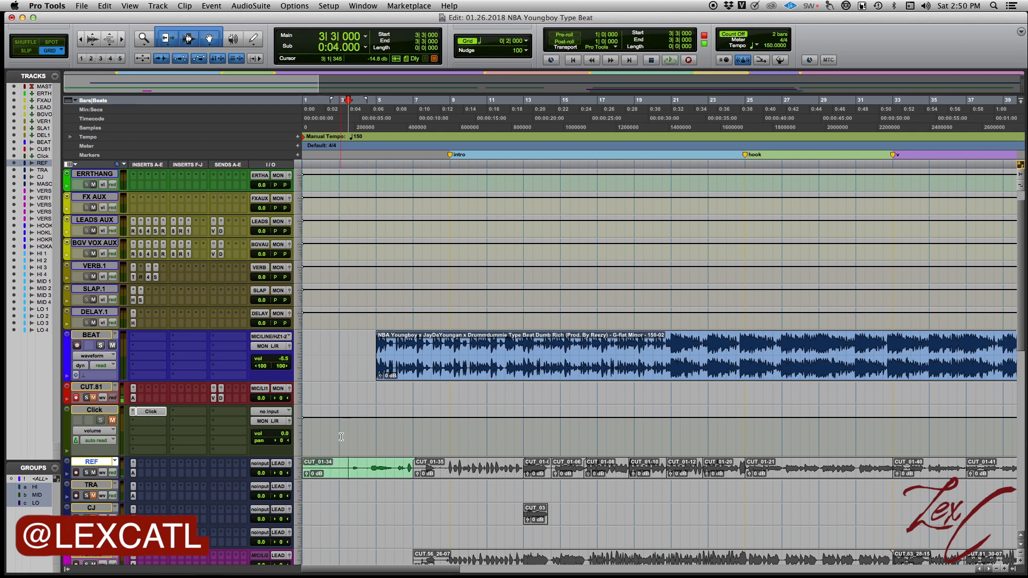
# - Move the BEAT clip back to the session start at 1|1|000
pyautogui.click(343, 340)
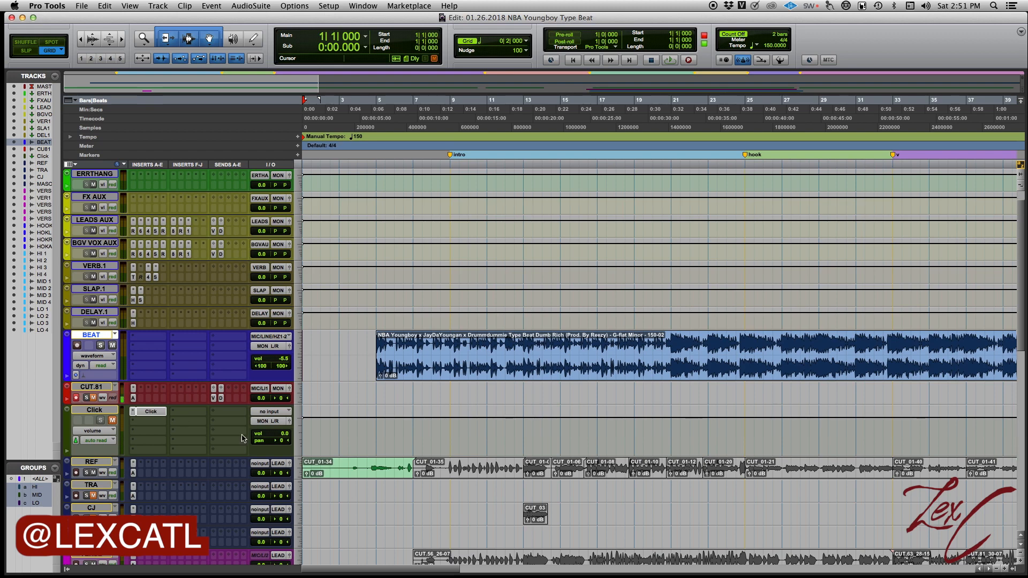
pyautogui.click(395, 360)
pyautogui.moveTo(395, 360); pyautogui.dragTo(338, 362)
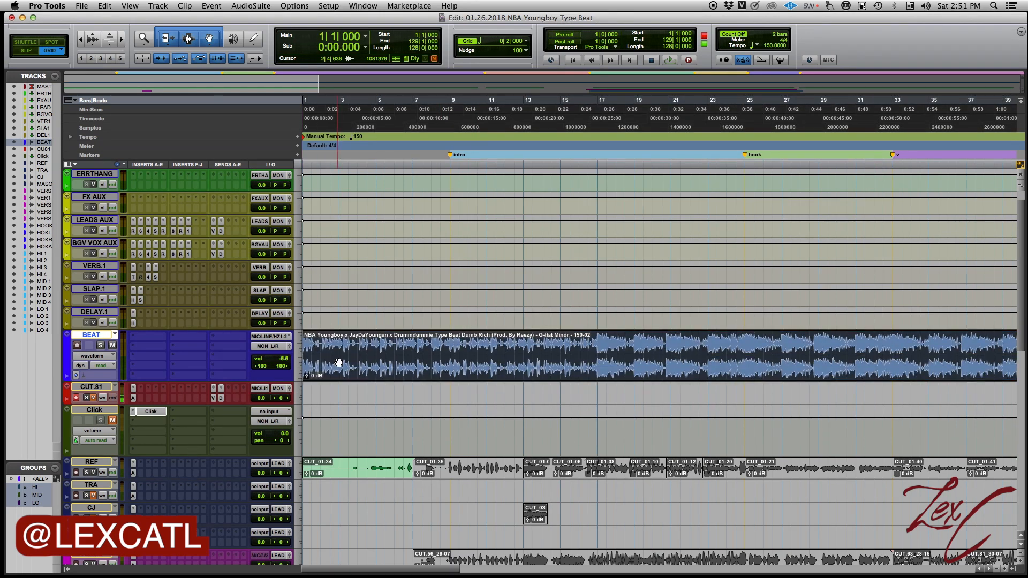
# - Count off bars from the session start by placing the edit cursor on the CUT.81 track at 3|1|000 and 5|1|000
pyautogui.click(340, 389)
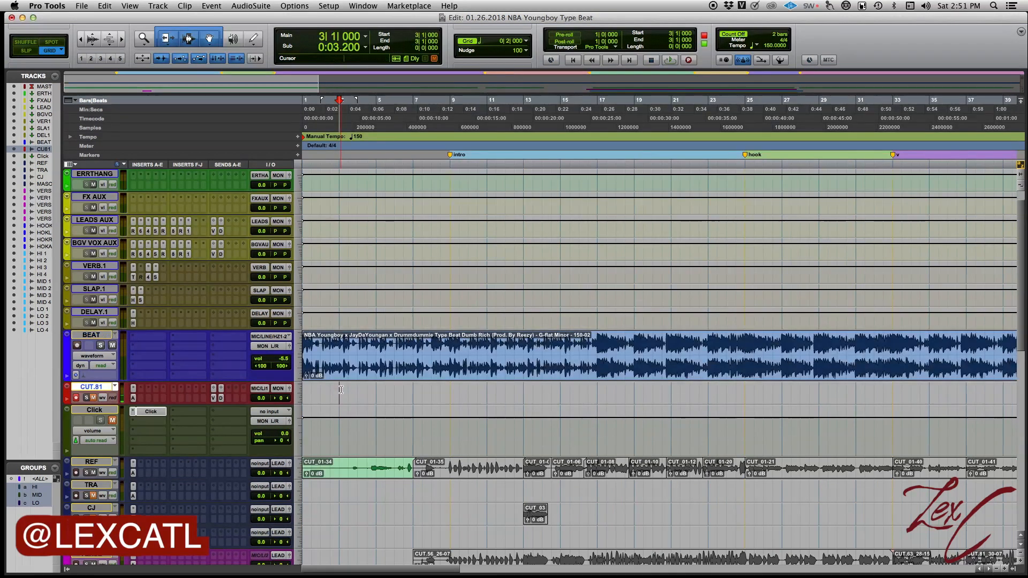
pyautogui.press('Return')
pyautogui.click(340, 389)
pyautogui.click(374, 390)
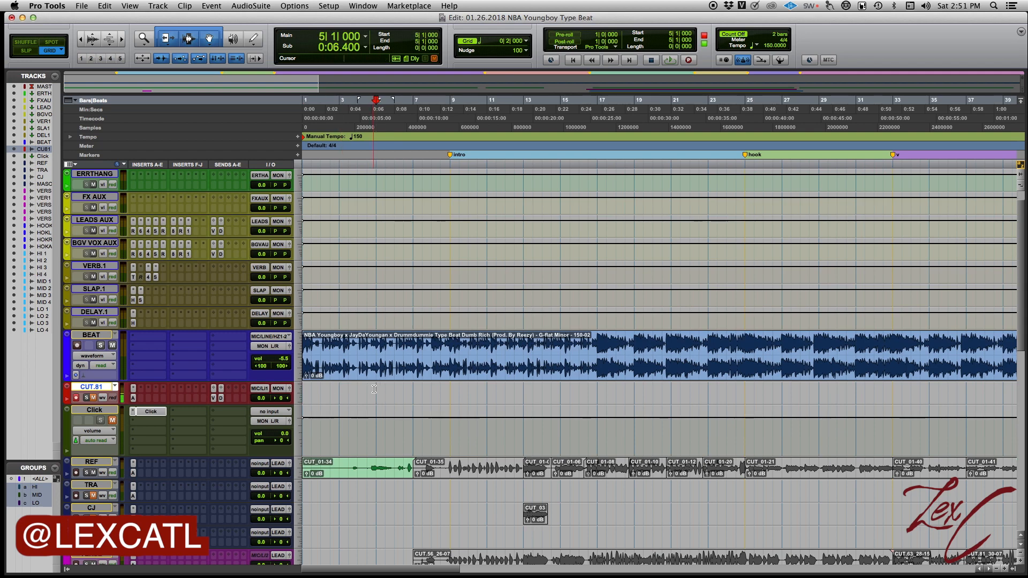